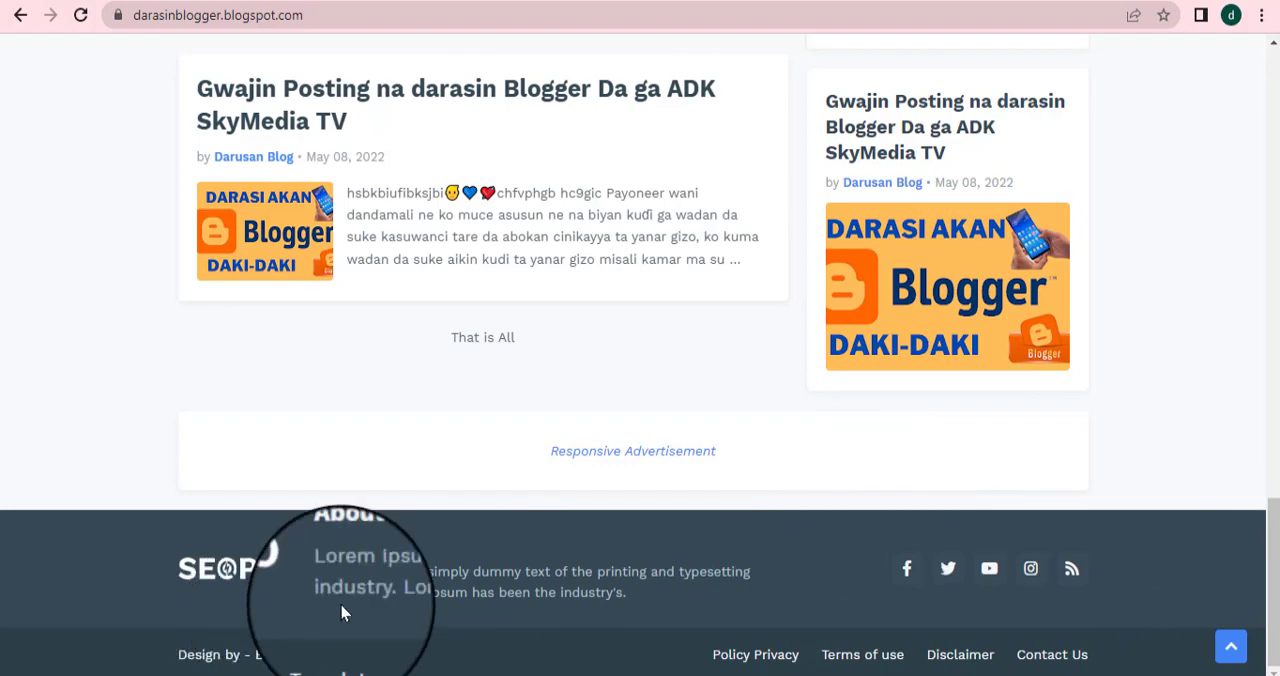
pyautogui.scroll(5, 723, 513)
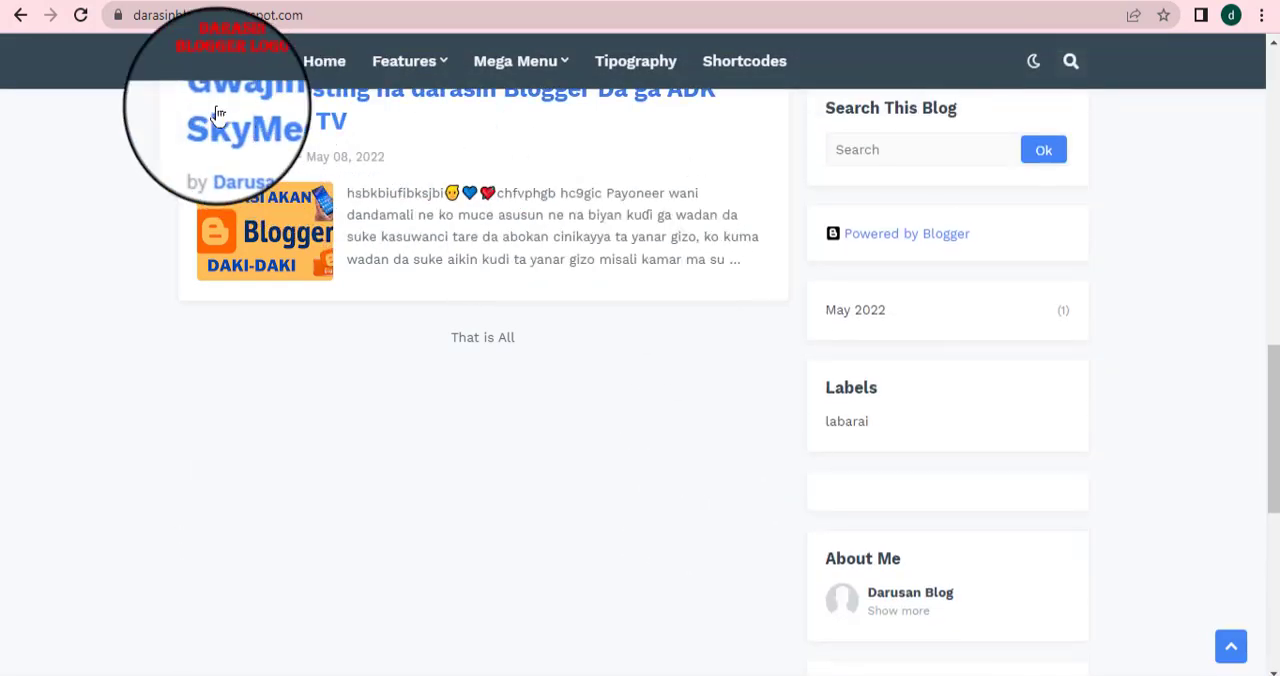
pyautogui.moveTo(538, 52)
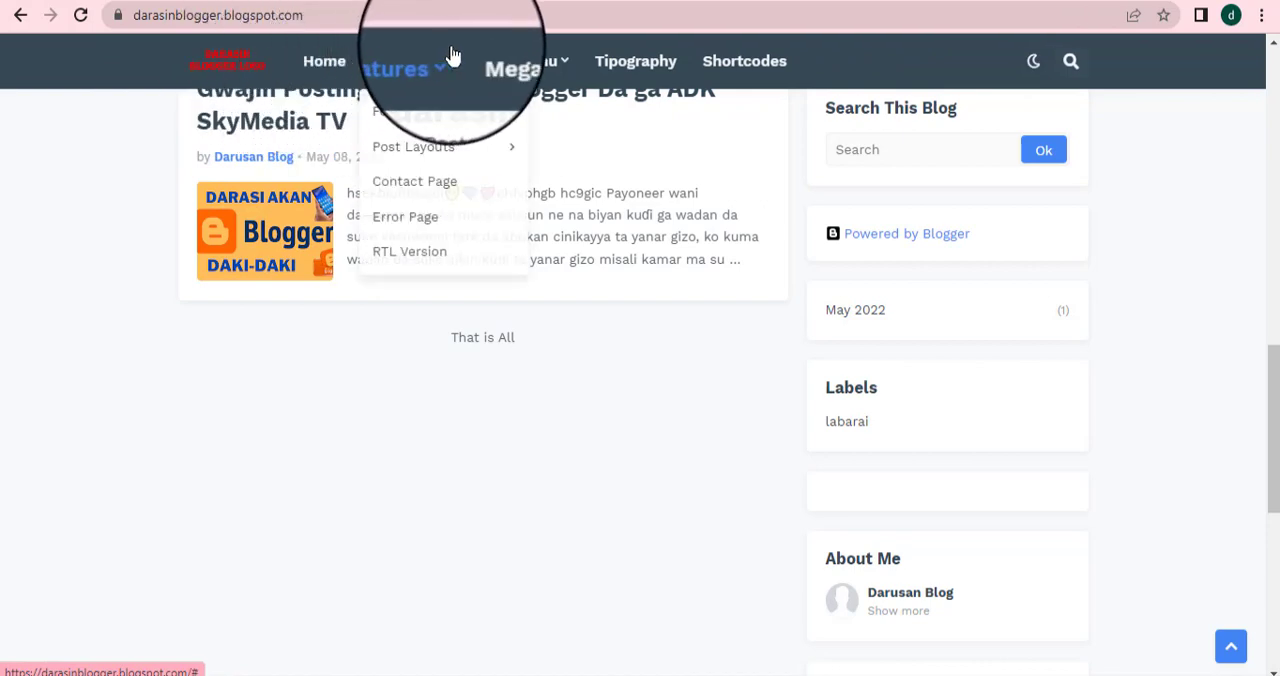
pyautogui.scroll(-2, 588, 473)
pyautogui.scroll(-3, 588, 473)
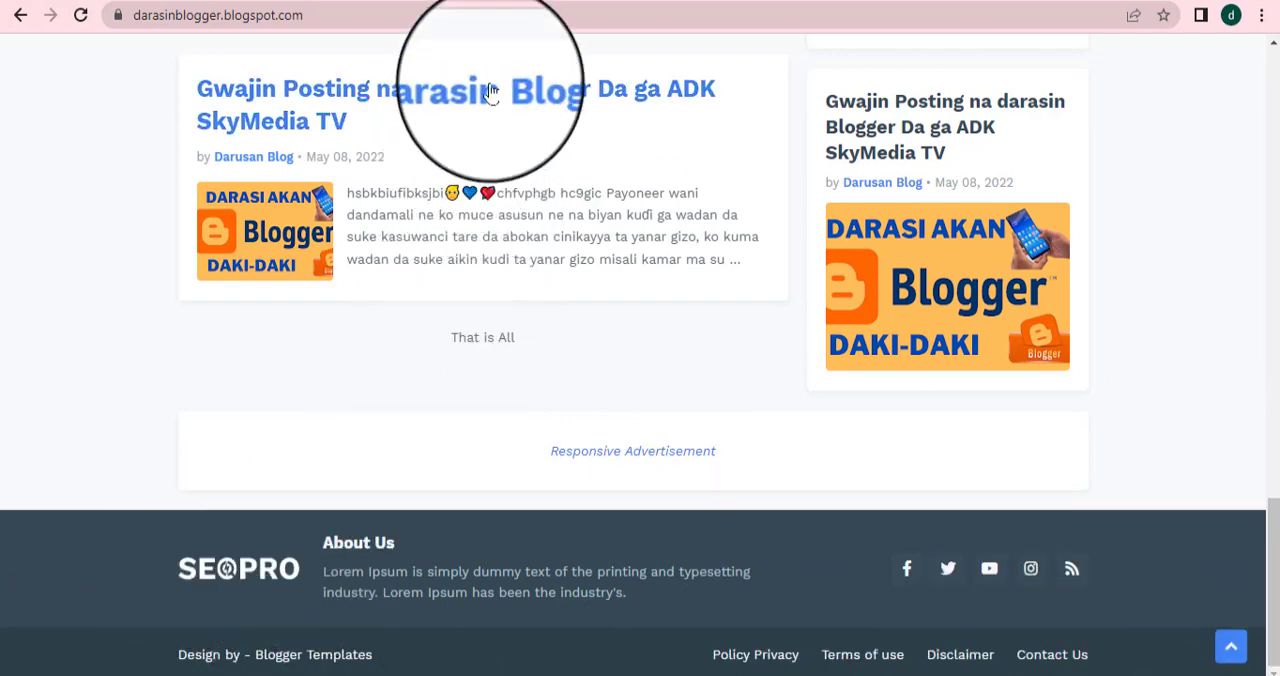
# Compare the live blog's footer with the footer gadgets on the blog's Layout page
pyautogui.click(490, 0)
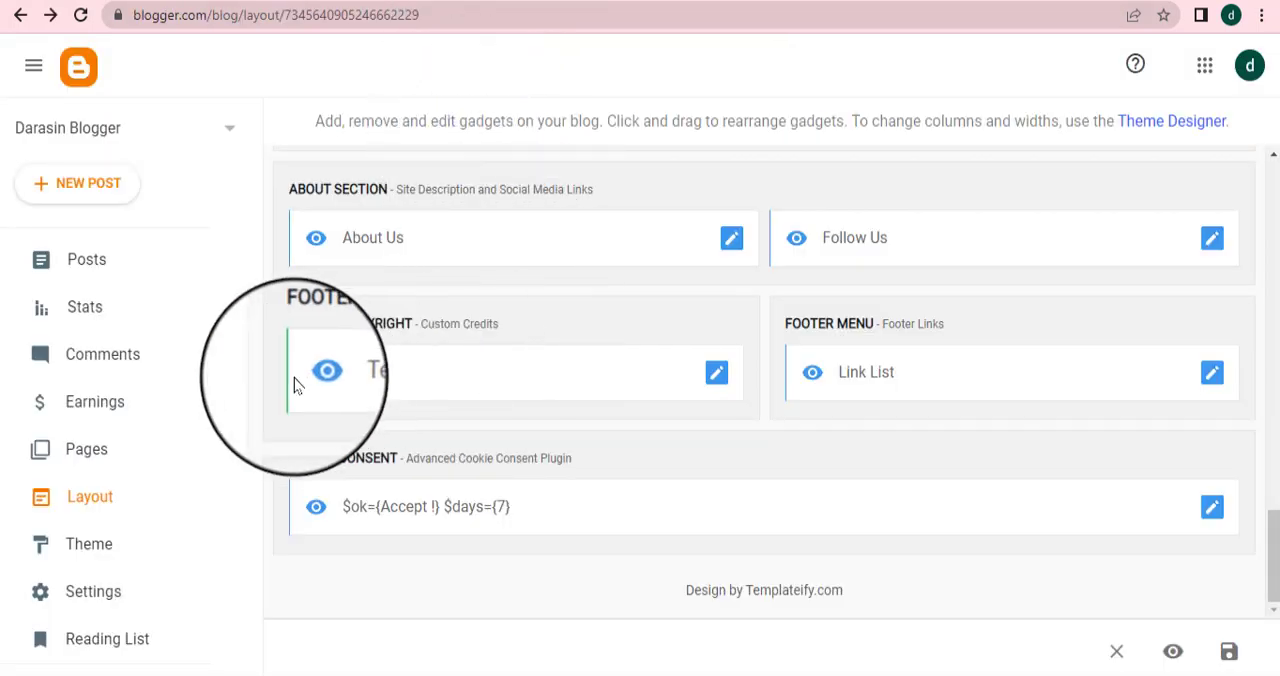
pyautogui.scroll(-1, 177, 532)
pyautogui.scroll(1, 177, 535)
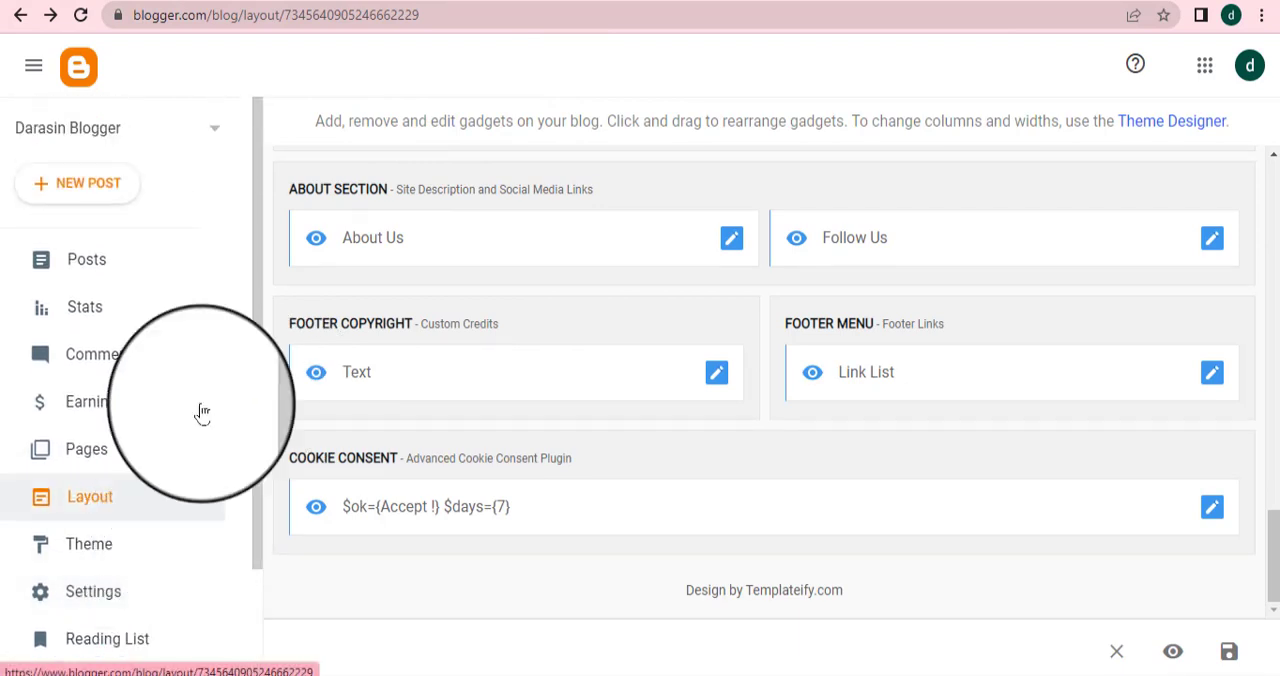
pyautogui.click(76, 507)
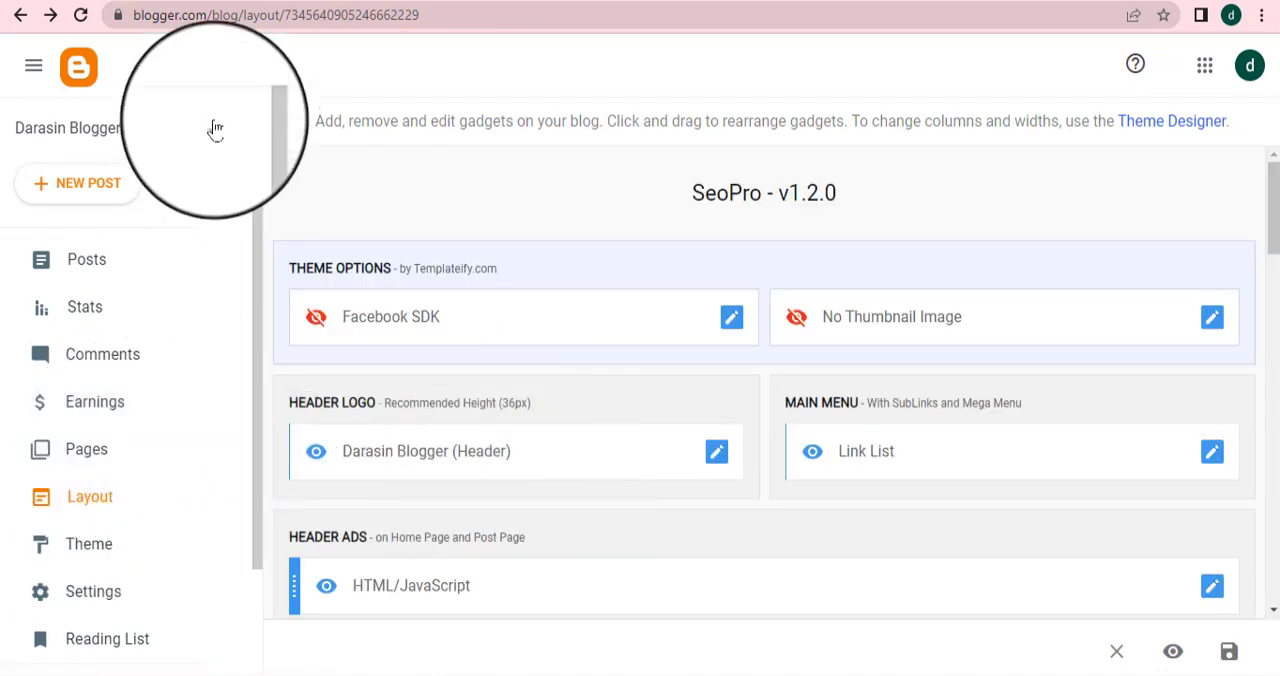
pyautogui.scroll(-5, 560, 300)
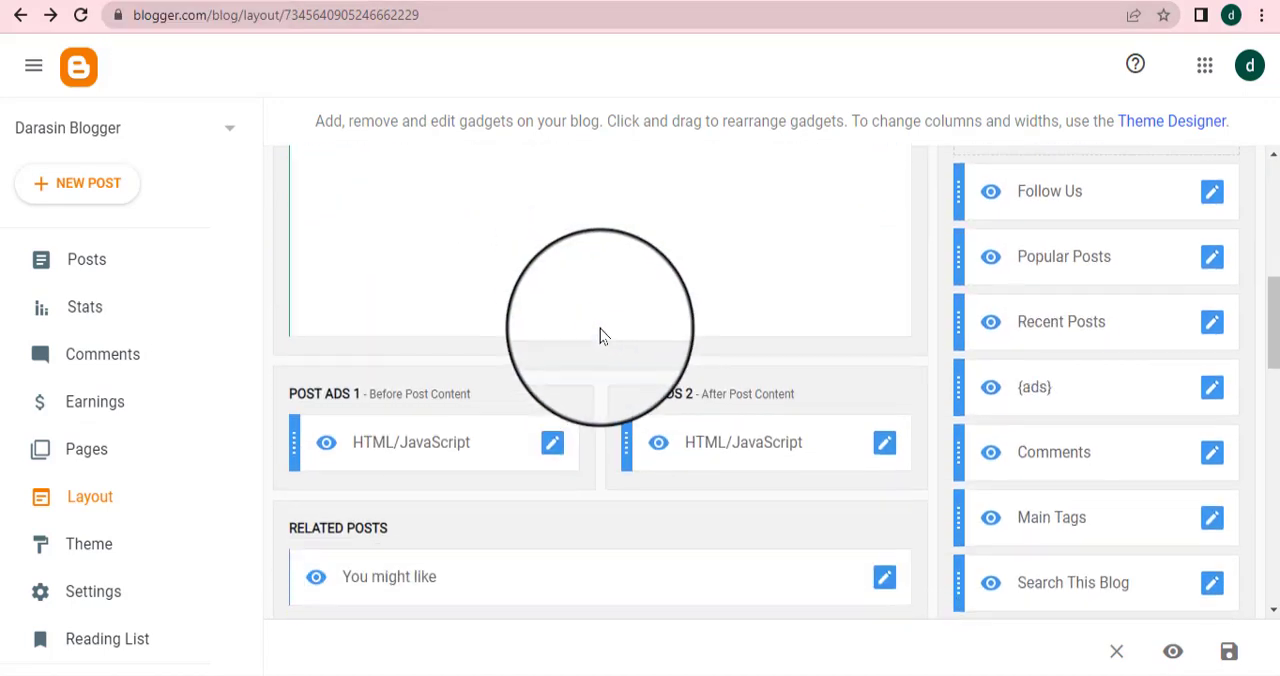
pyautogui.scroll(-10, 600, 336)
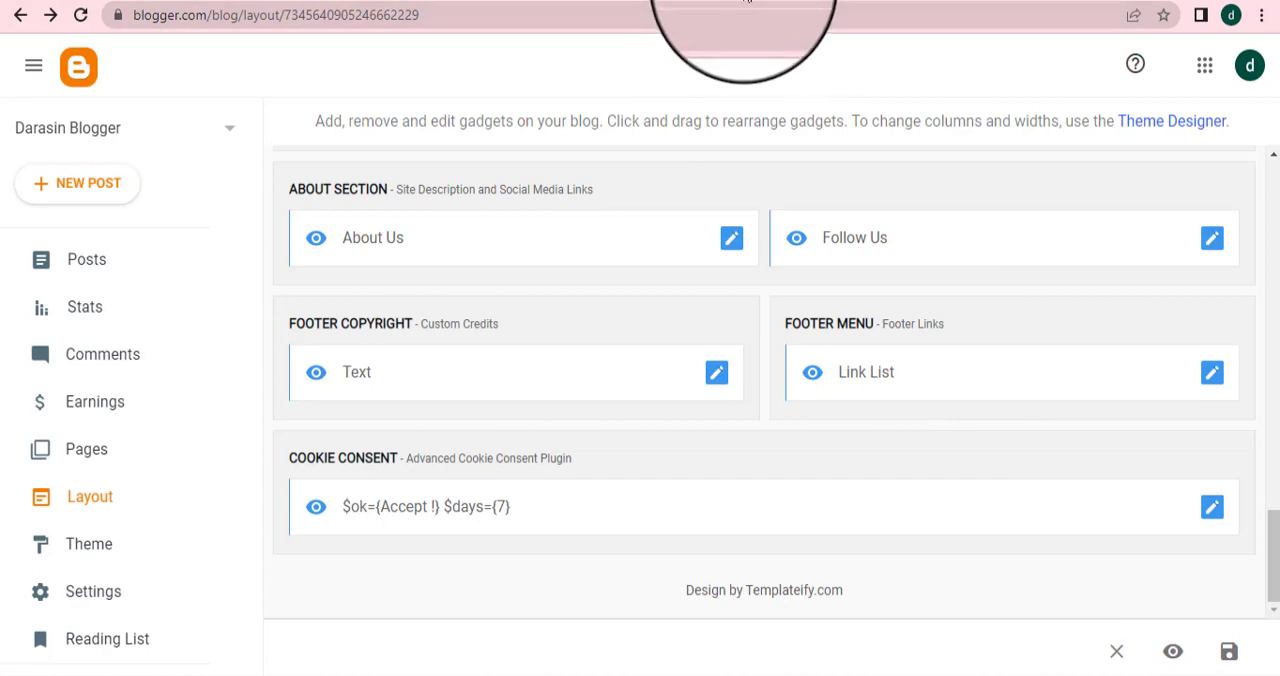
pyautogui.click(742, 0)
pyautogui.scroll(-2, 868, 539)
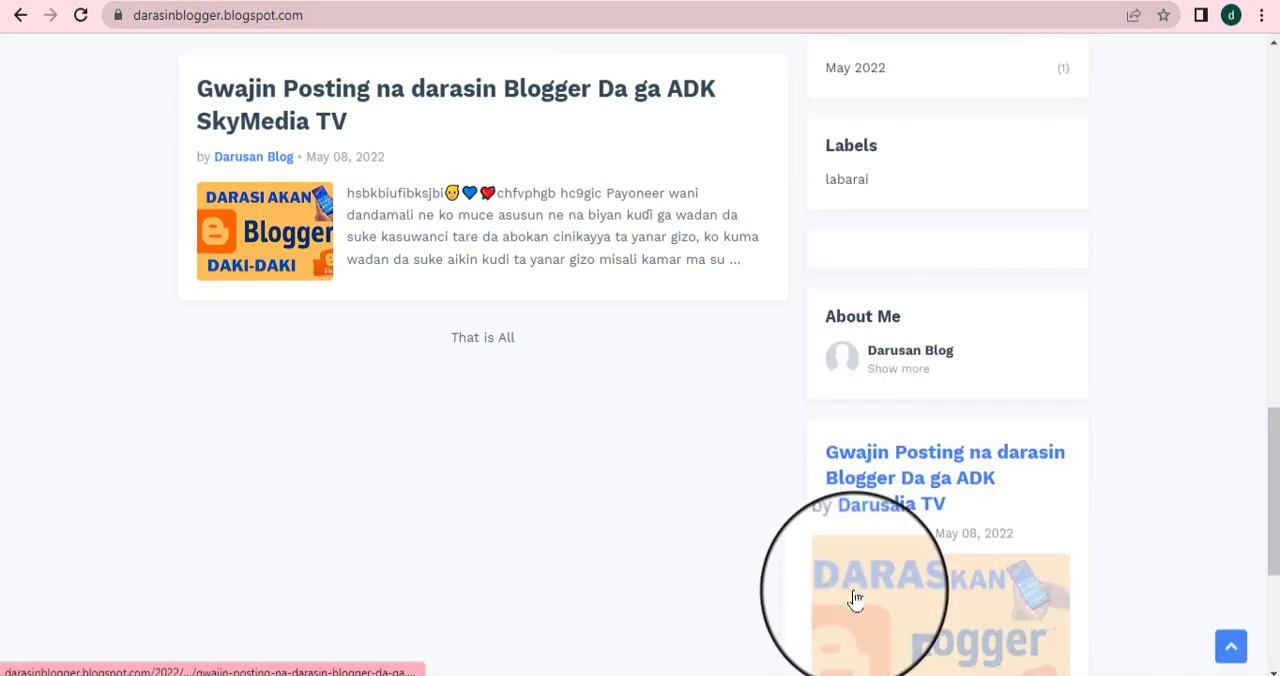
pyautogui.scroll(-4, 727, 562)
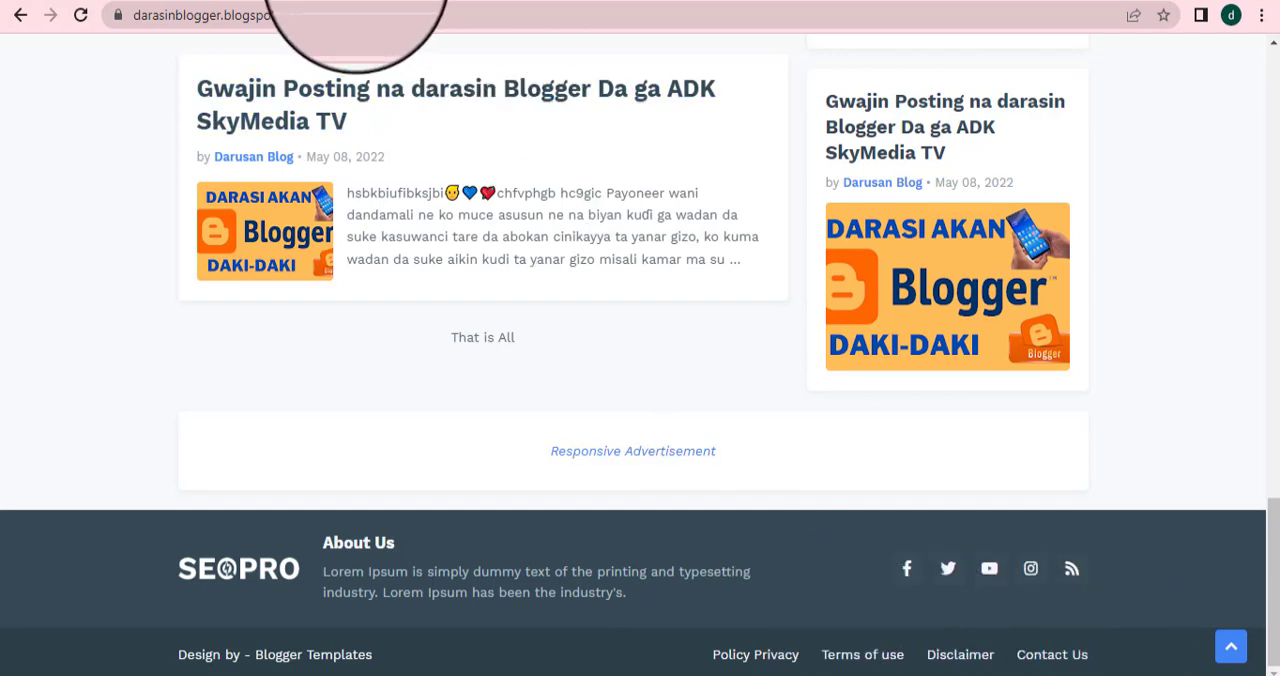
pyautogui.click(354, 0)
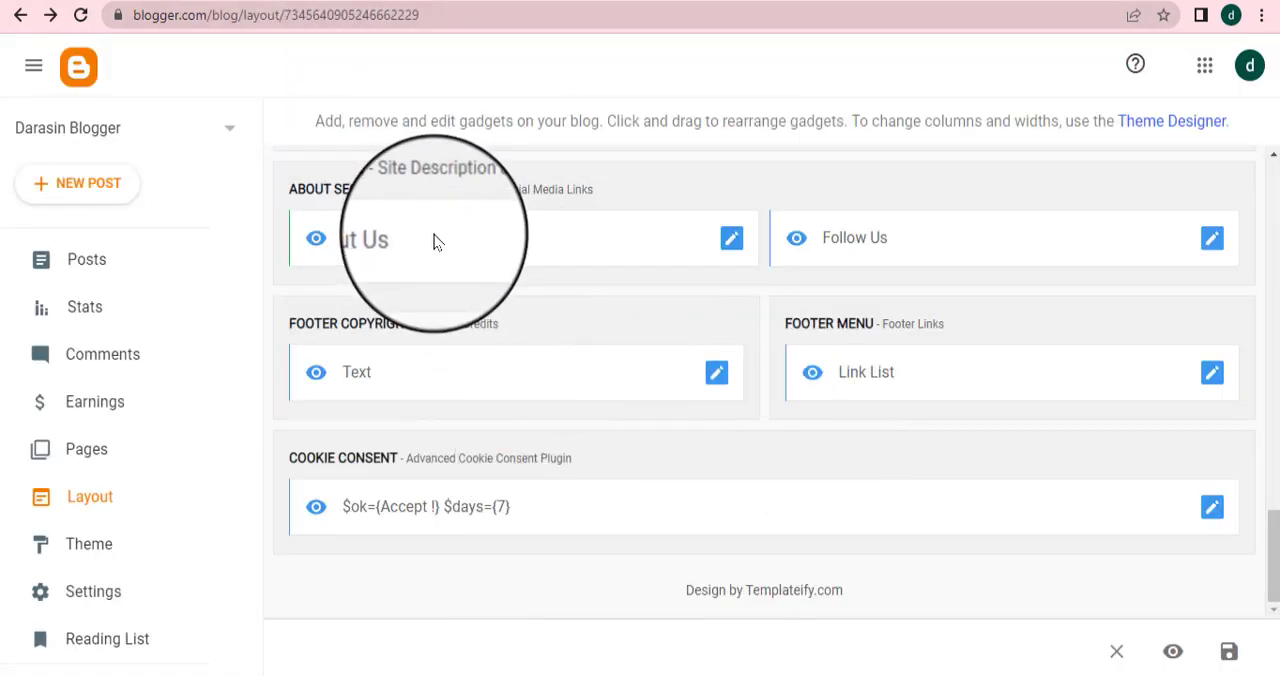
# Open the About Us gadget's settings in the About Section and check its caption against the live footer
pyautogui.click(731, 250)
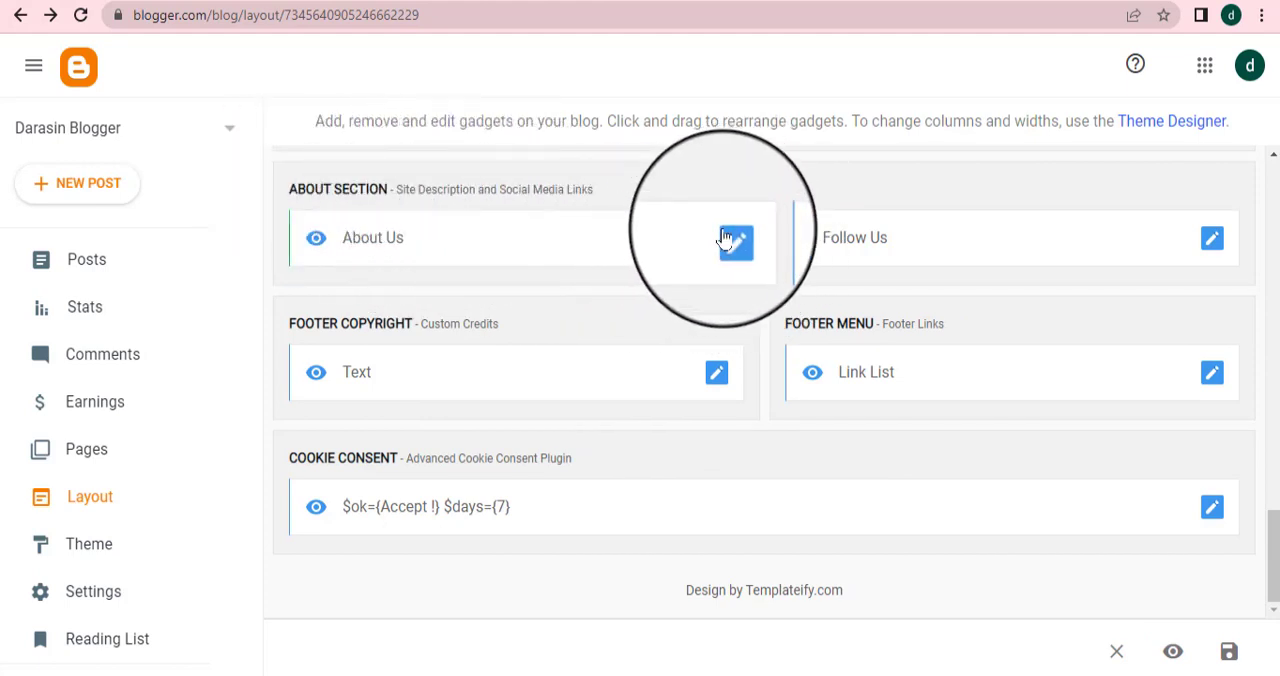
pyautogui.click(736, 250)
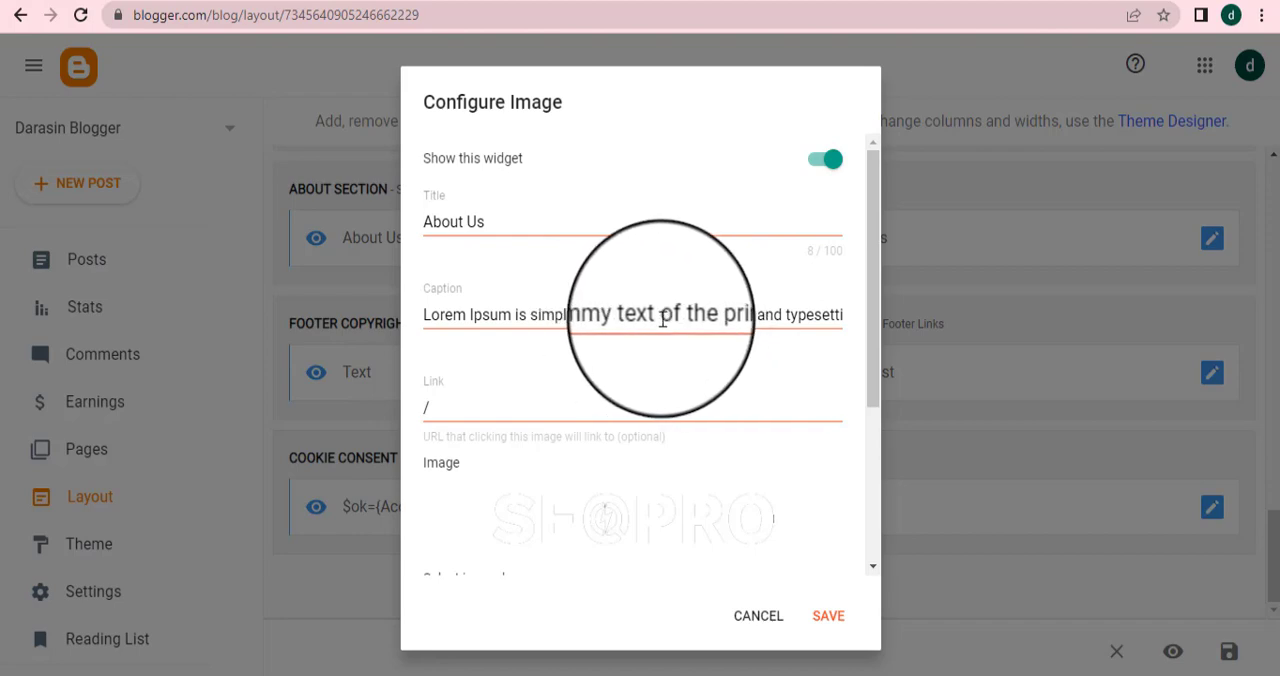
pyautogui.click(796, 0)
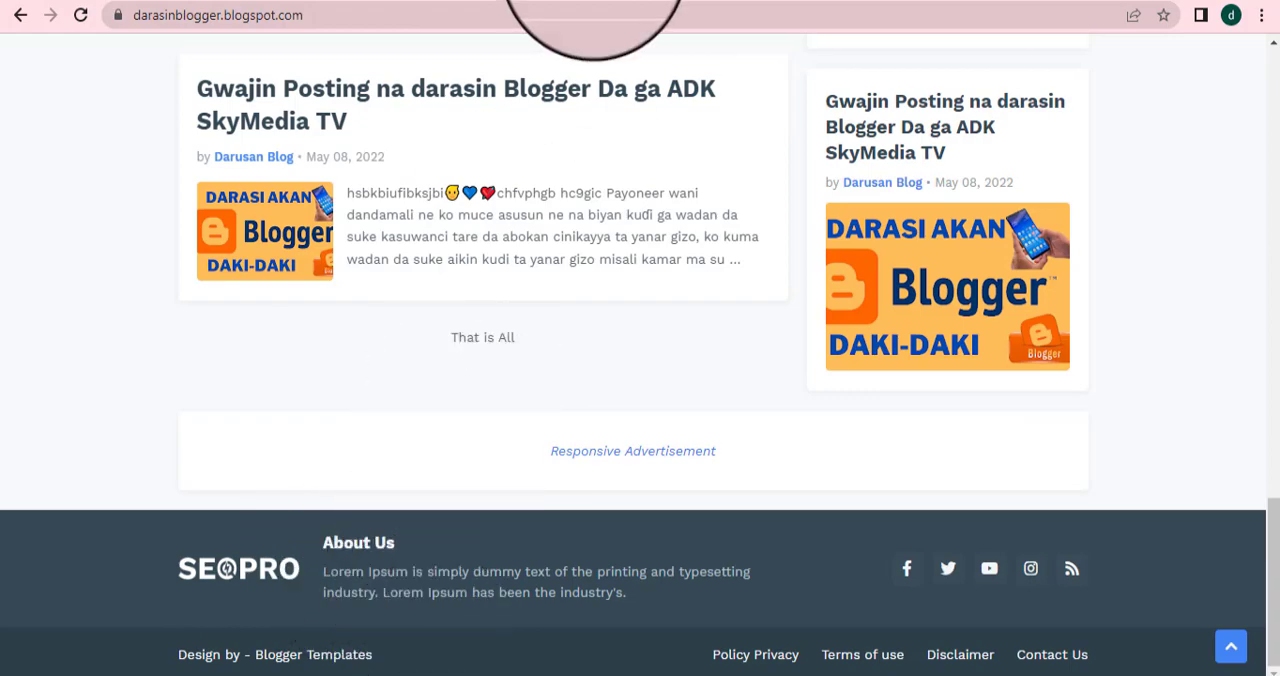
pyautogui.click(340, 0)
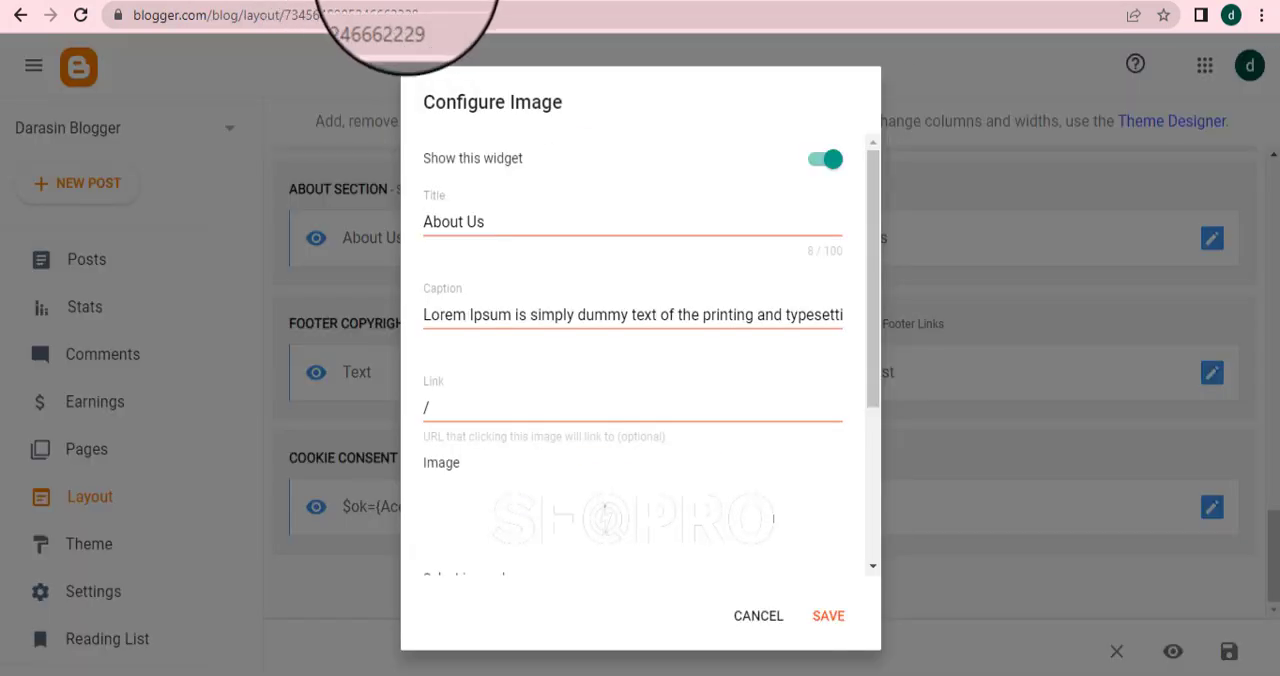
pyautogui.click(558, 0)
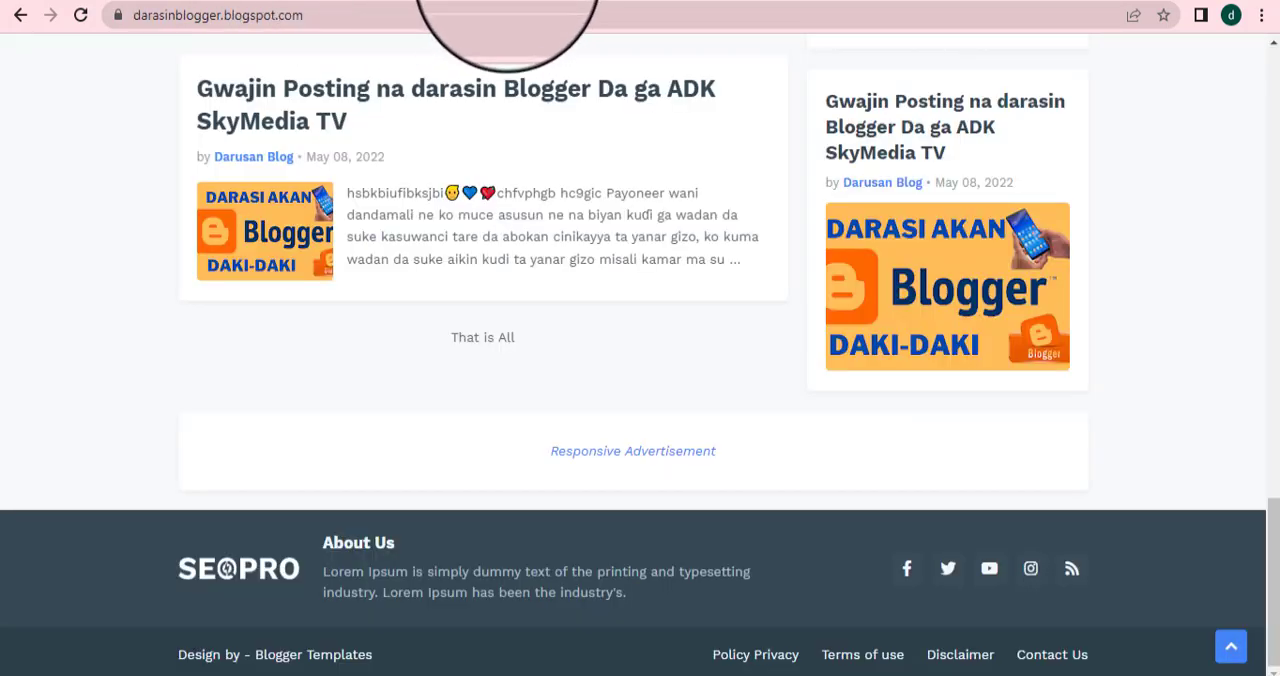
pyautogui.click(528, 0)
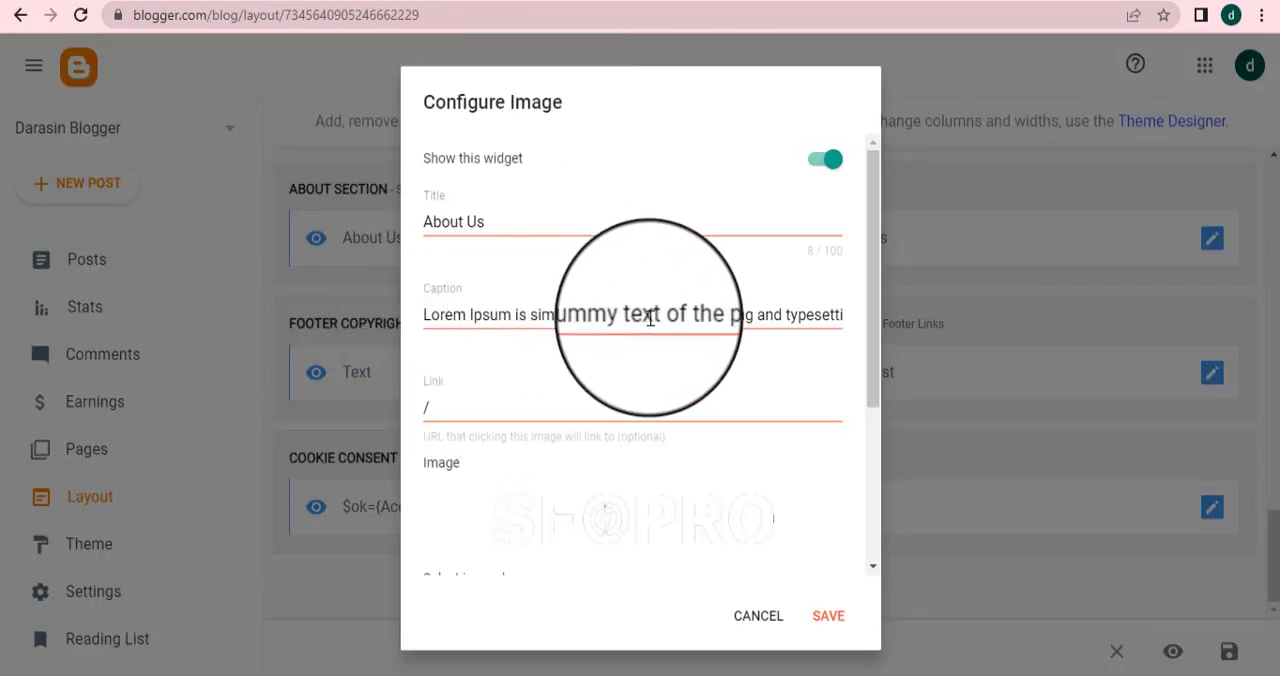
# Replace the About Us caption with "Wannan Website din Anyi Shine Dan Koyarar da Jama'ar mu"
pyautogui.hotkey('ctrl', 'a')
pyautogui.press('BackSpace')
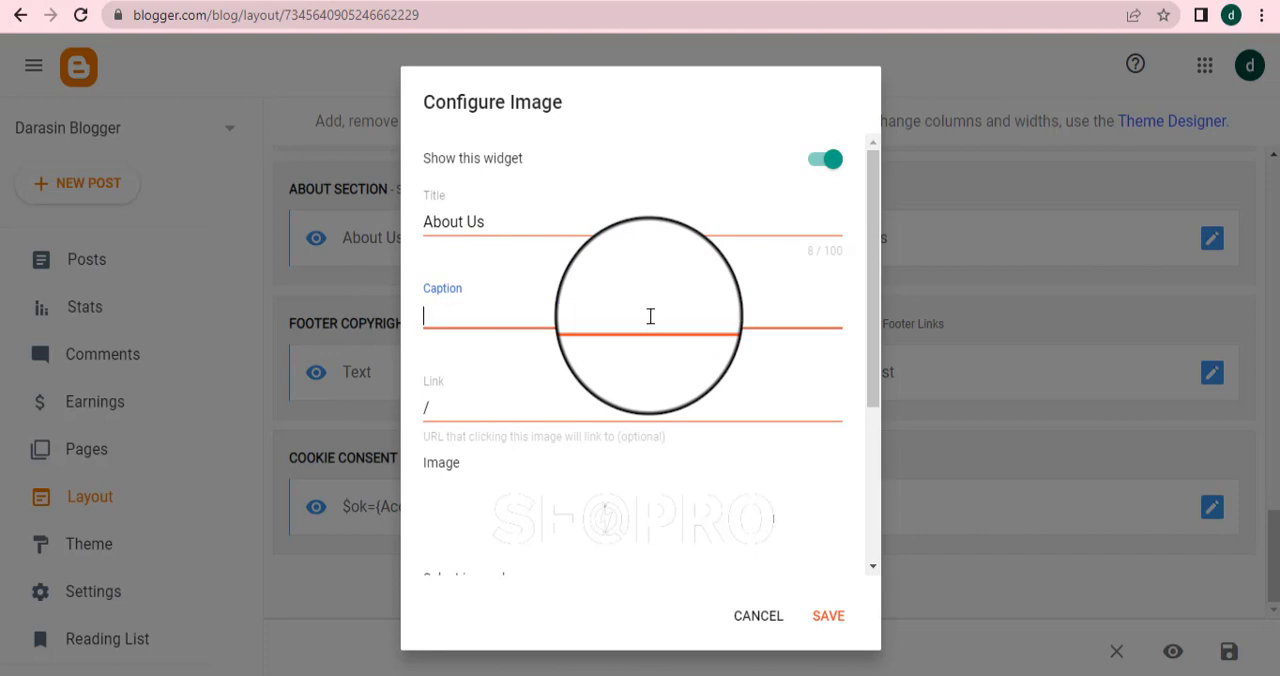
pyautogui.write('Wa')
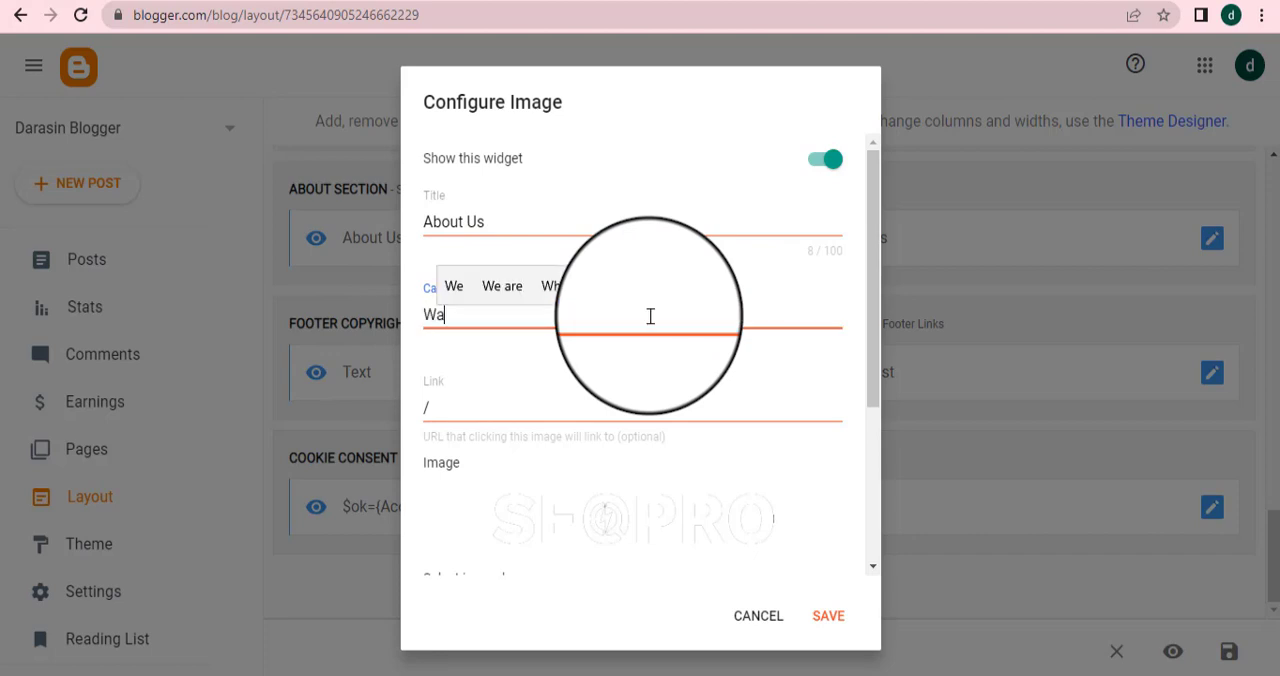
pyautogui.write('nnan ')
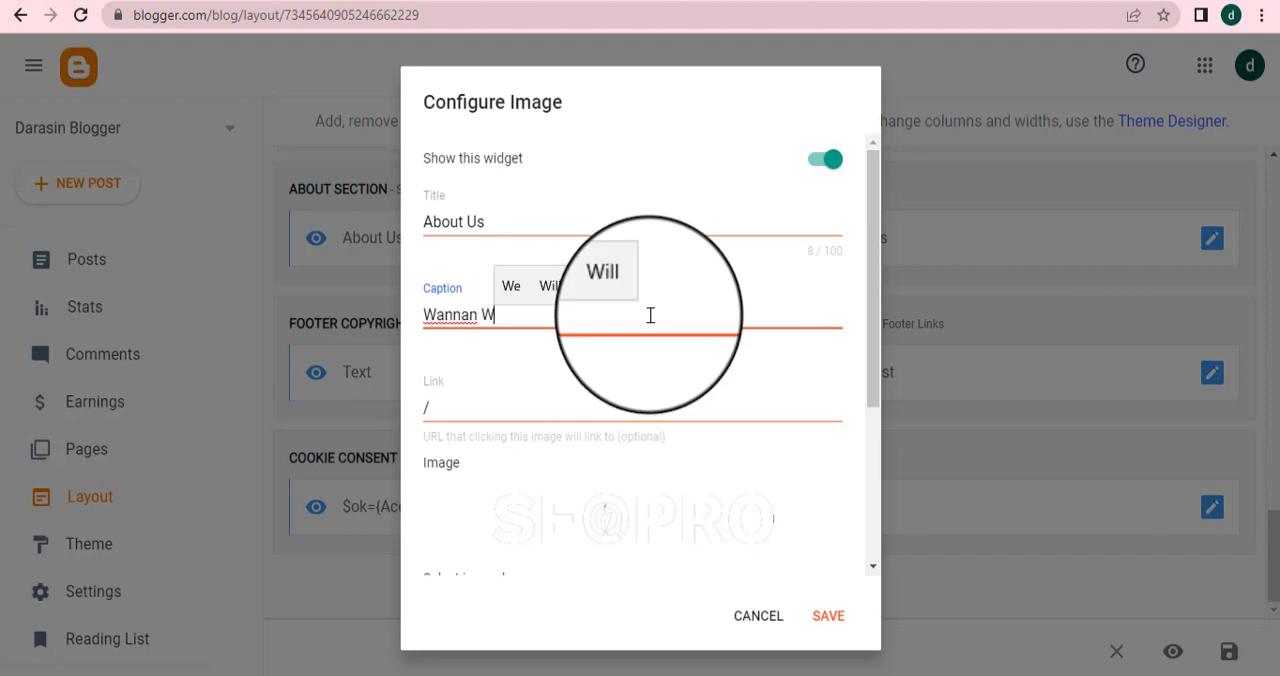
pyautogui.write('Websit')
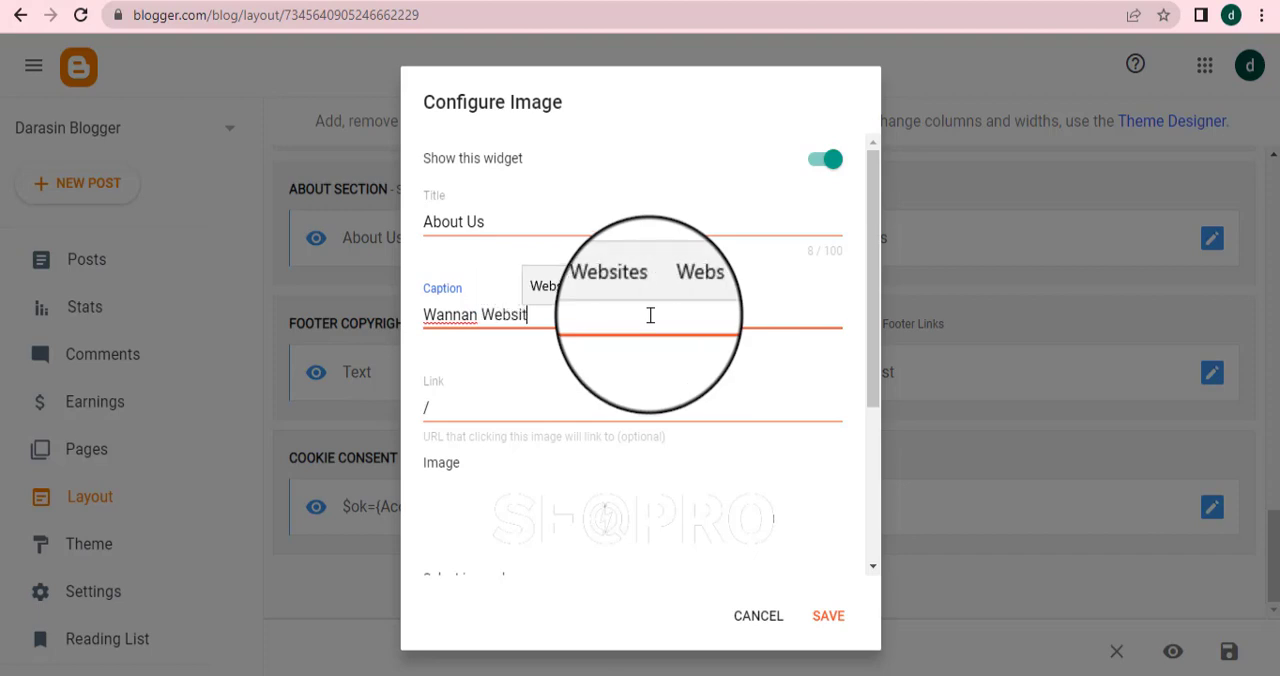
pyautogui.write('e d')
pyautogui.write('ir')
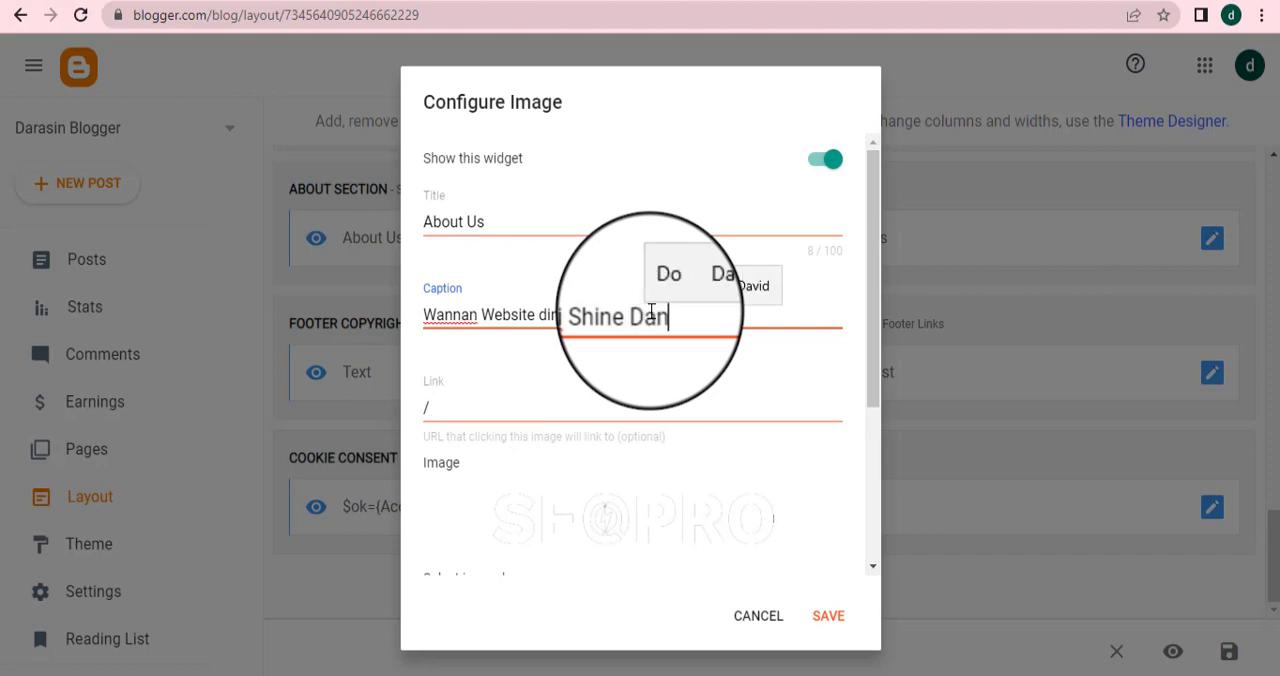
pyautogui.write('Koyara')
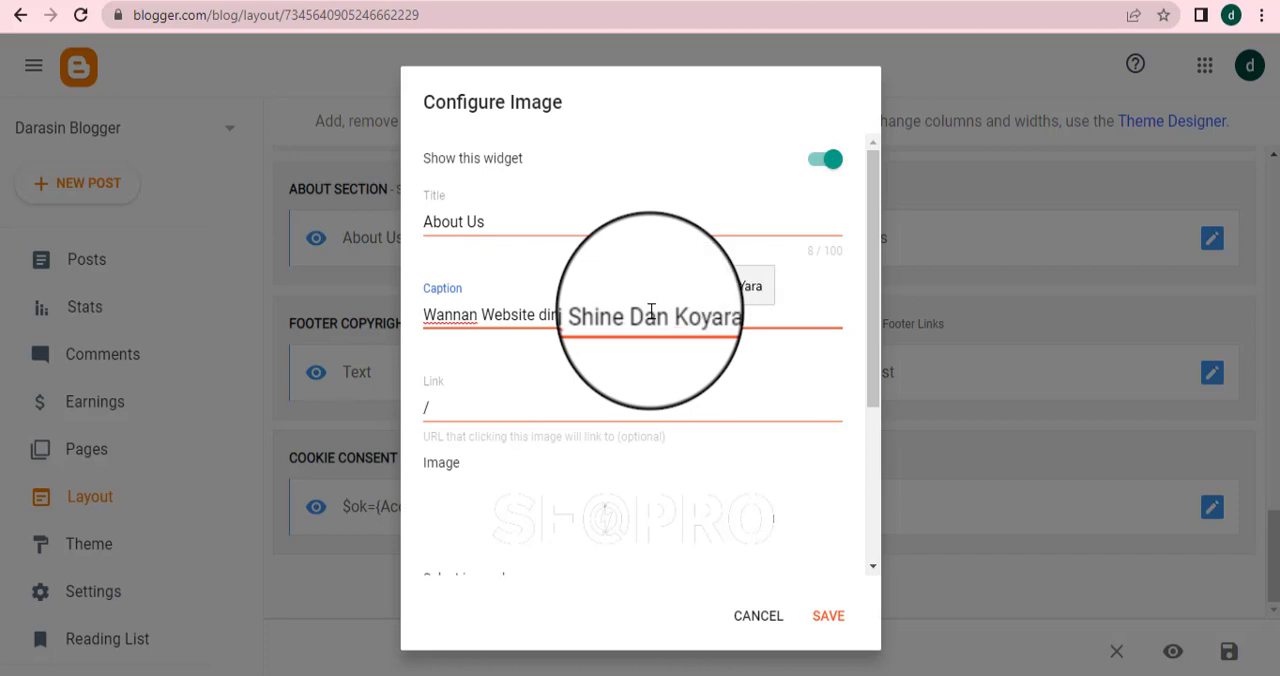
pyautogui.write('da')
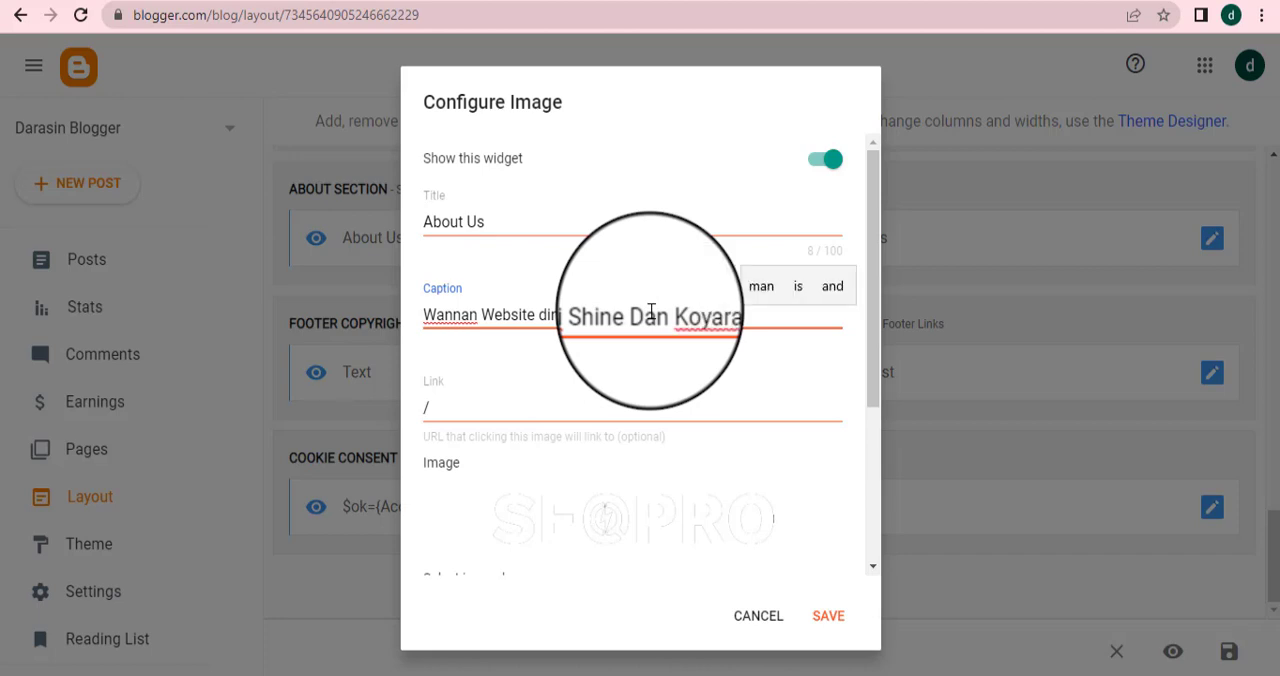
pyautogui.press('BackSpace')
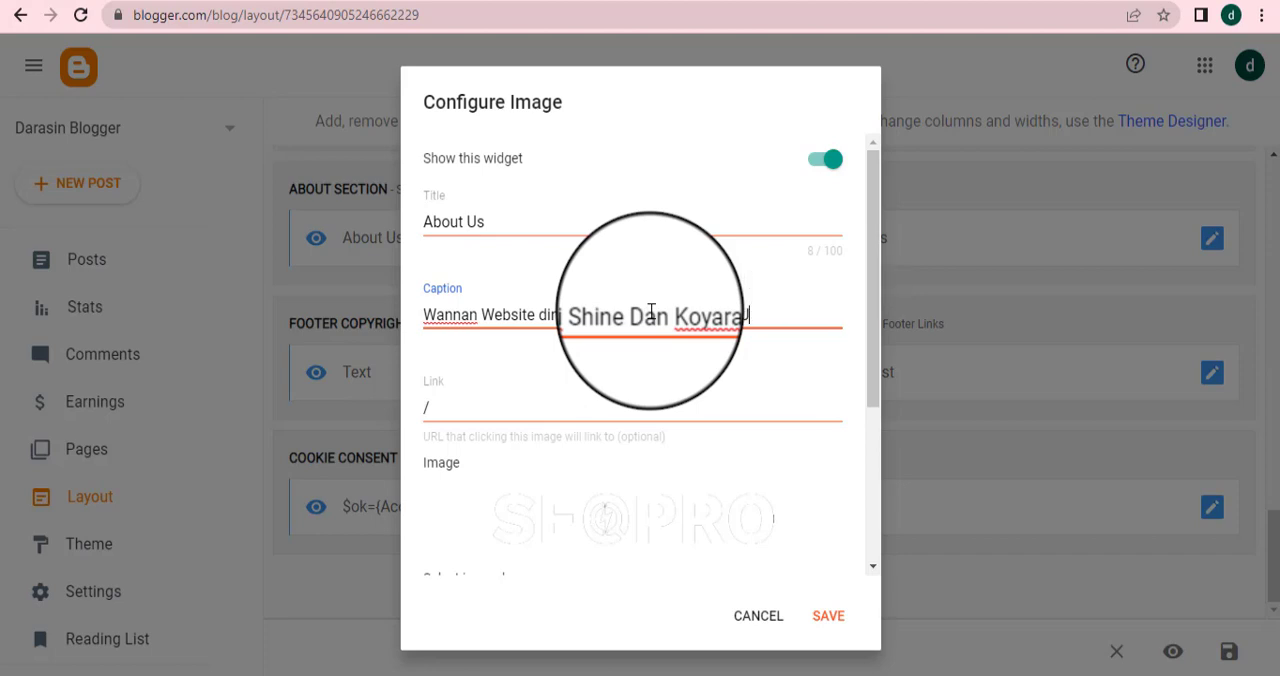
pyautogui.write('ama')
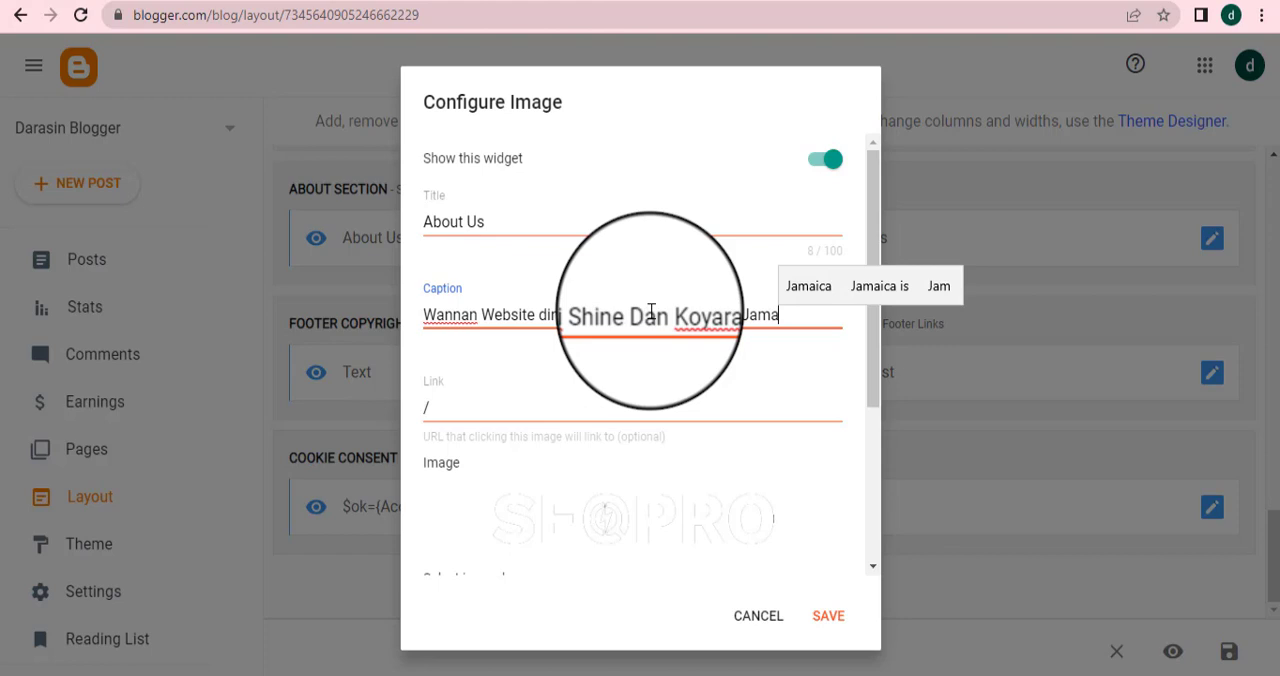
pyautogui.write("'ar mu ")
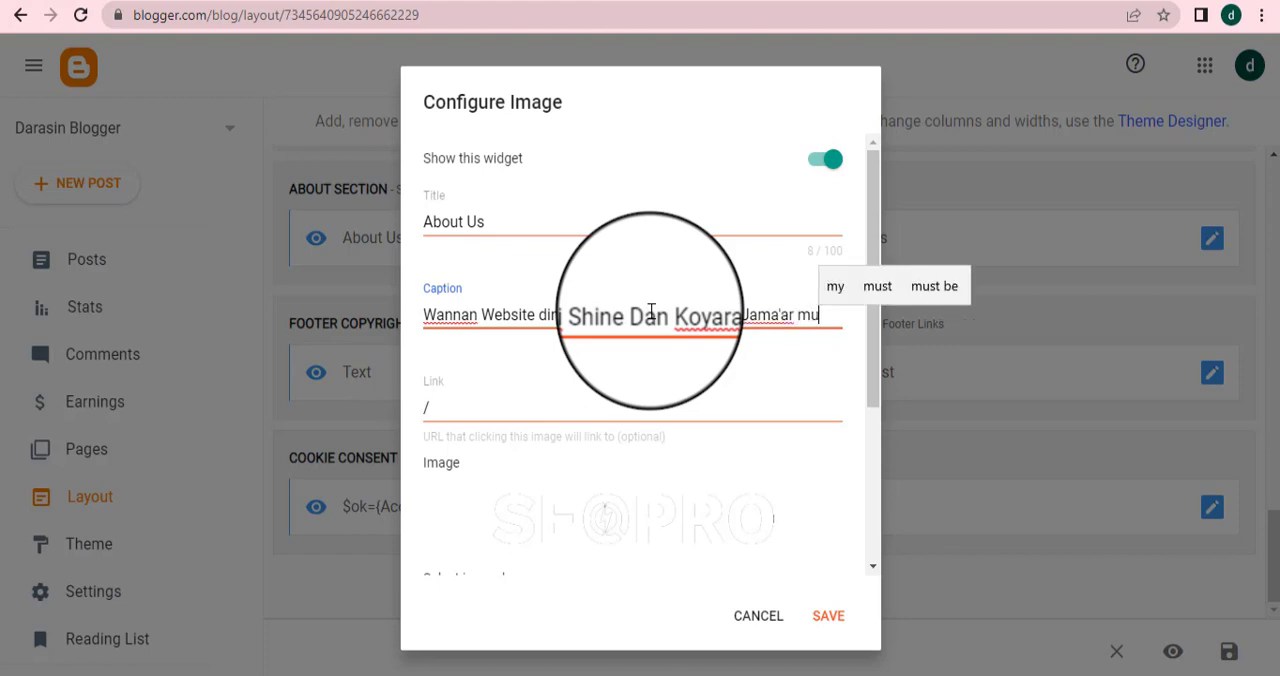
pyautogui.write('Ma')
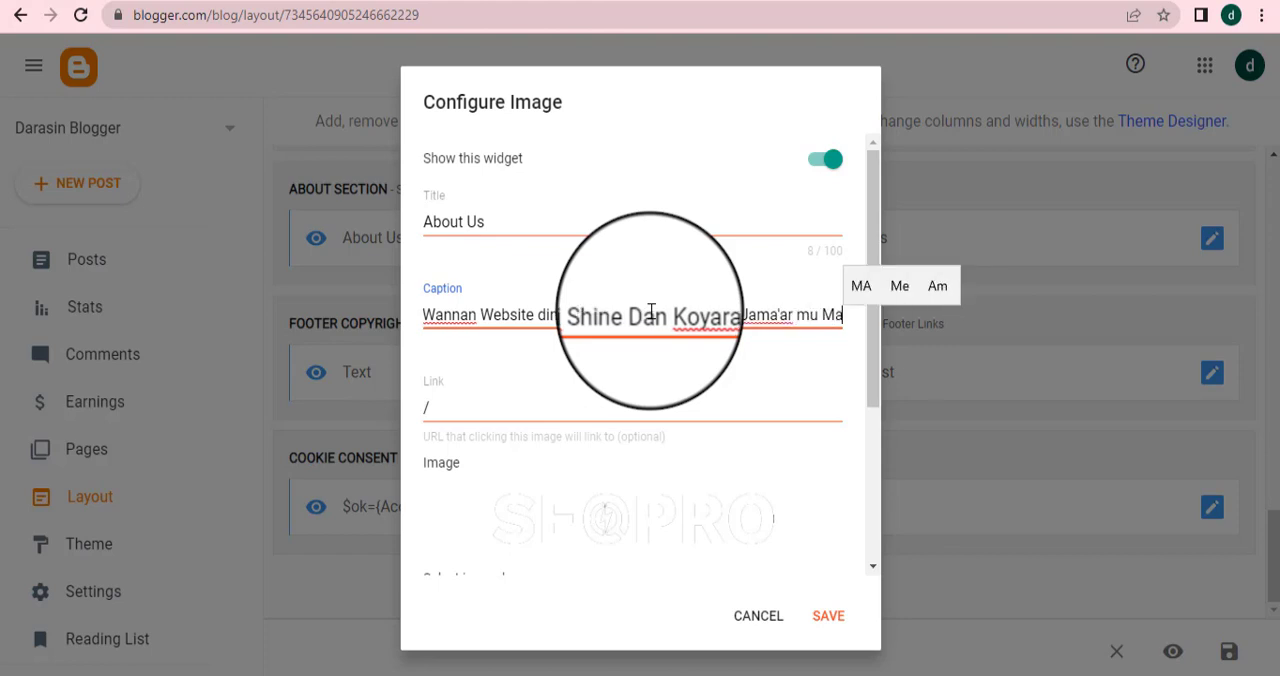
pyautogui.write('sun')
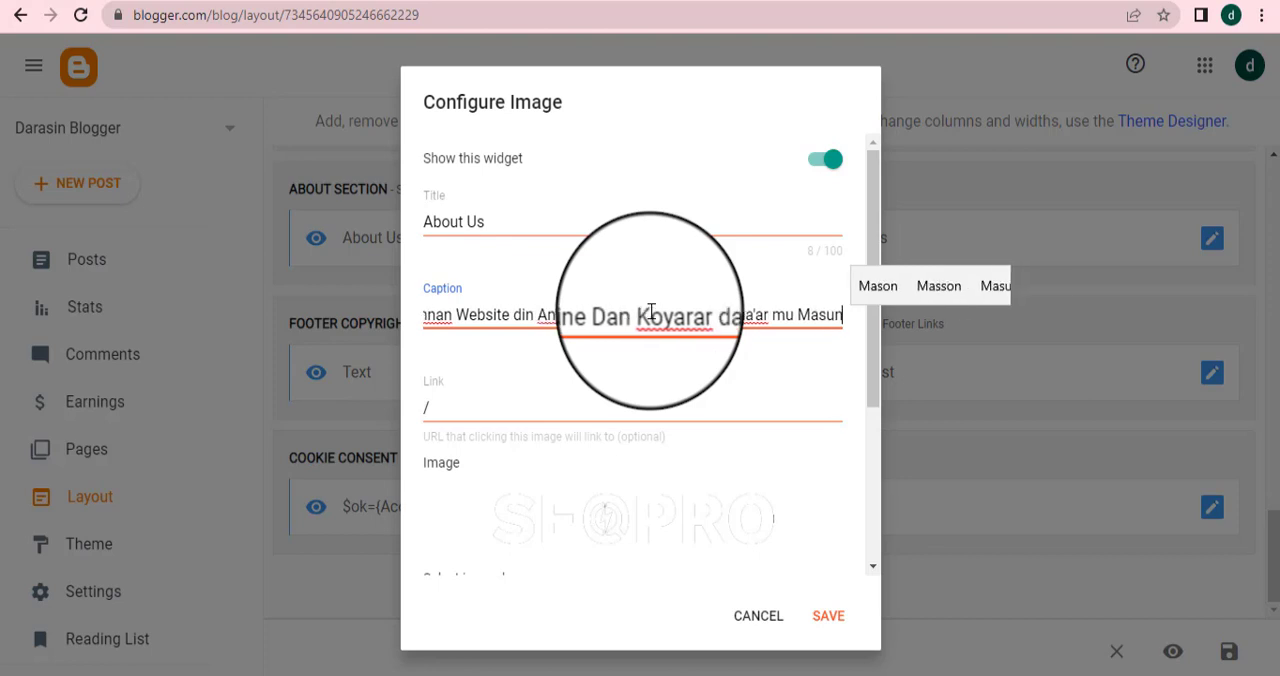
# Extend the About Us caption with "Masu Son Samun Kudi Ta Hanyar Online"
pyautogui.press('BackSpace')
pyautogui.press('BackSpace')
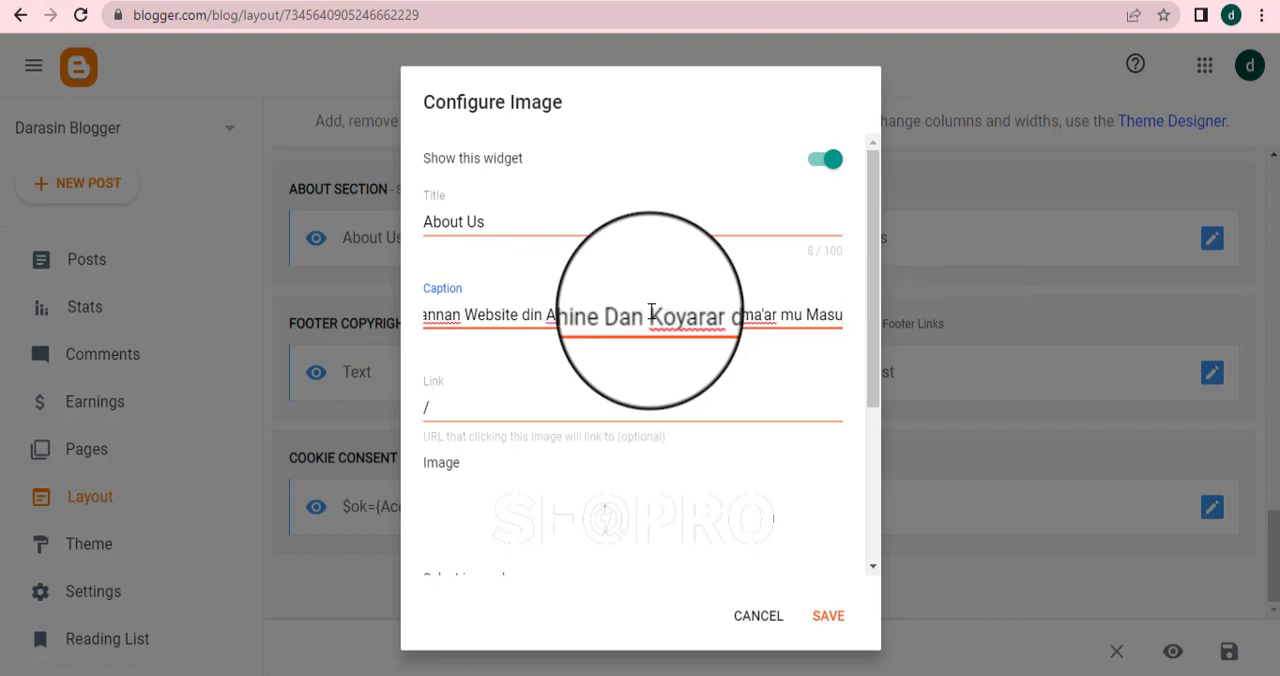
pyautogui.write('Son')
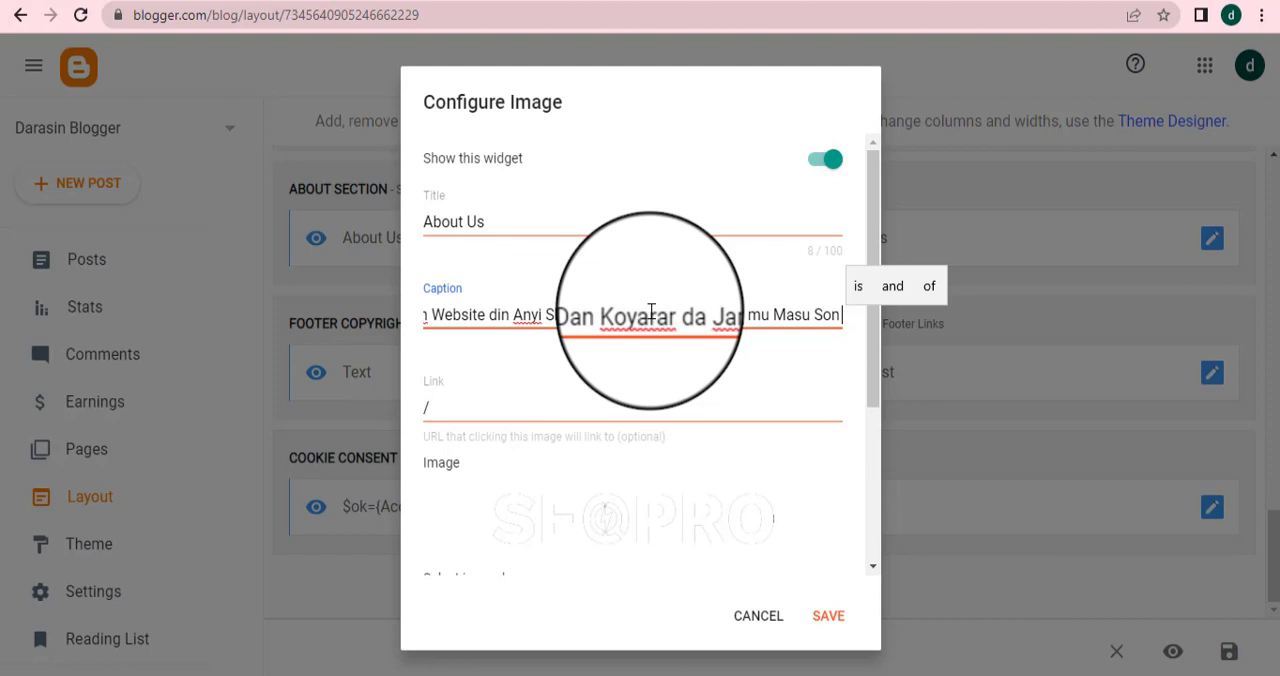
pyautogui.write('Do')
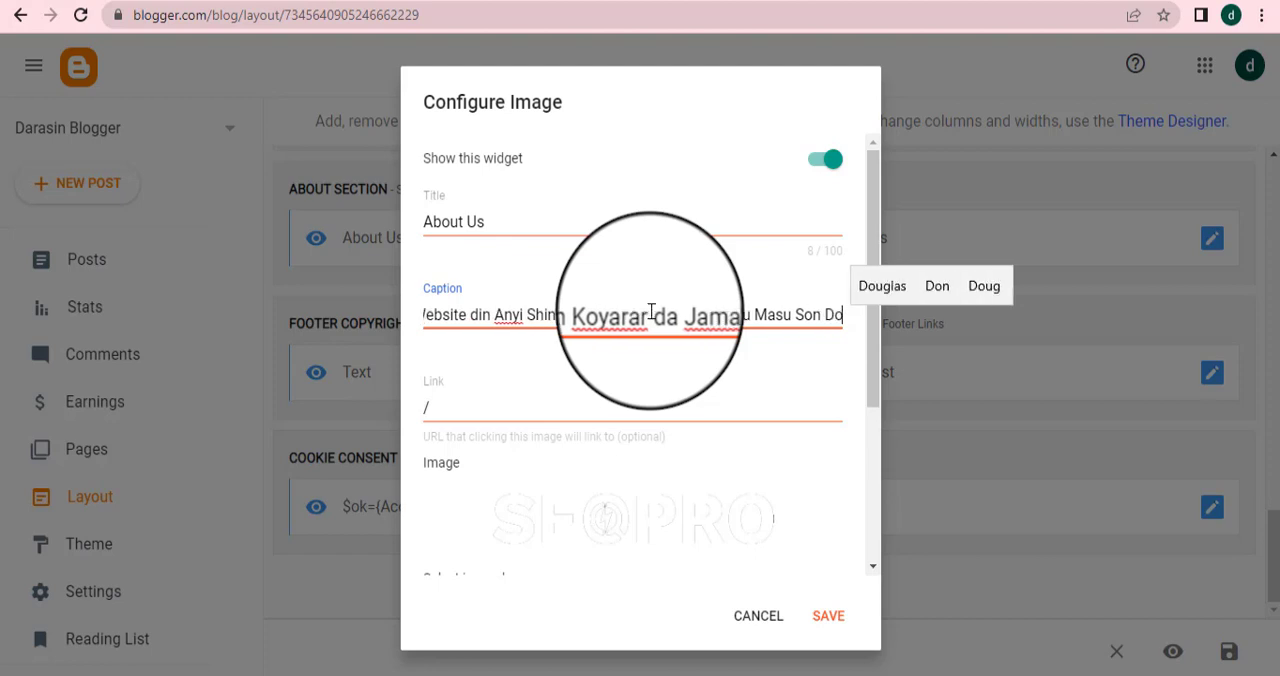
pyautogui.press('BackSpace')
pyautogui.press('BackSpace')
pyautogui.press('BackSpace')
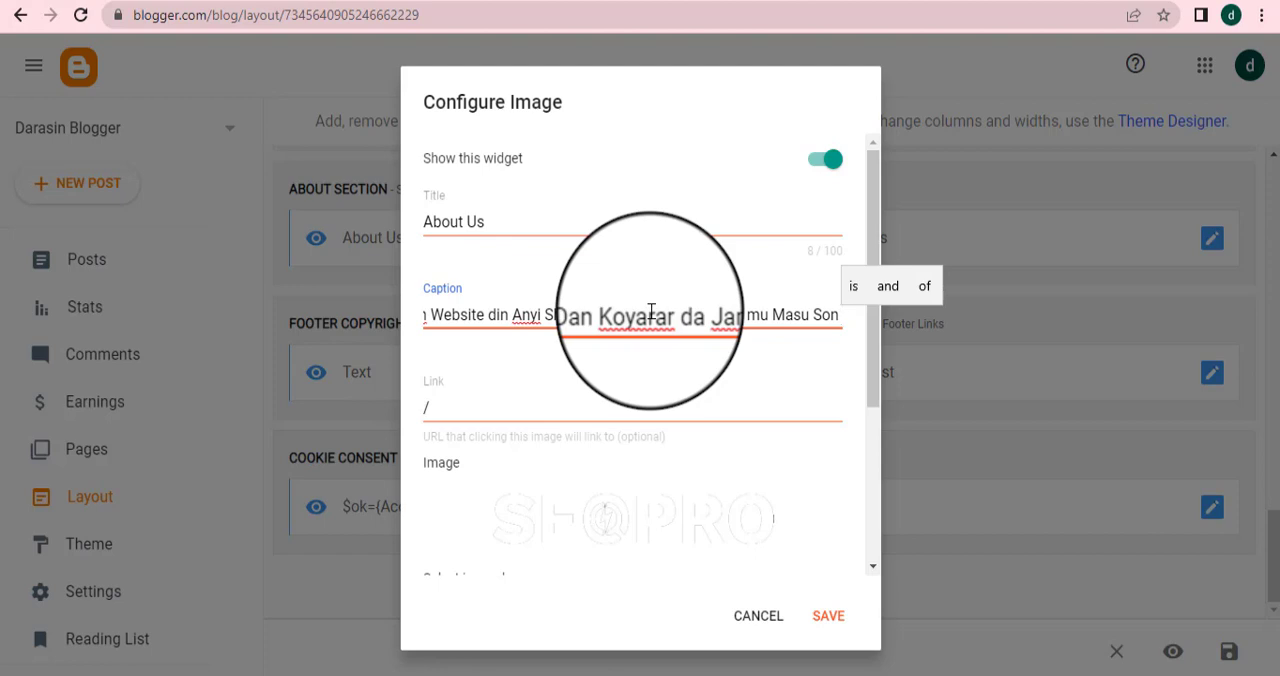
pyautogui.write('Sa')
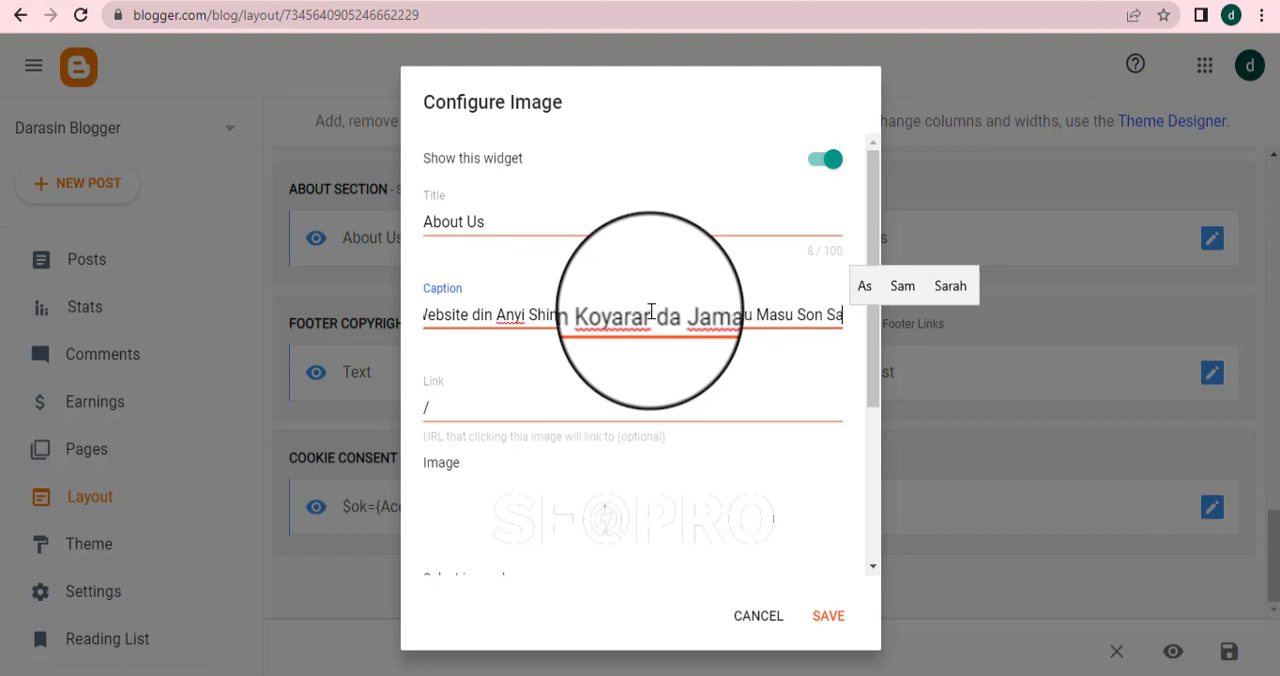
pyautogui.write('mu')
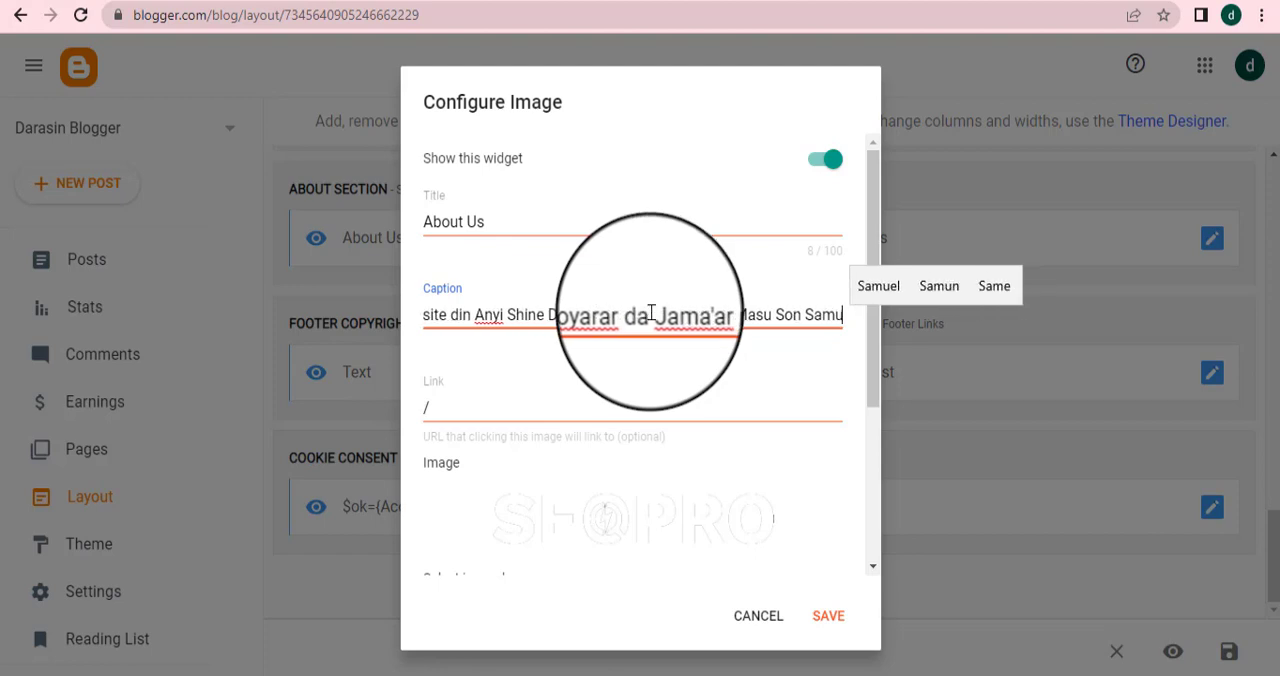
pyautogui.write('n Kudi ')
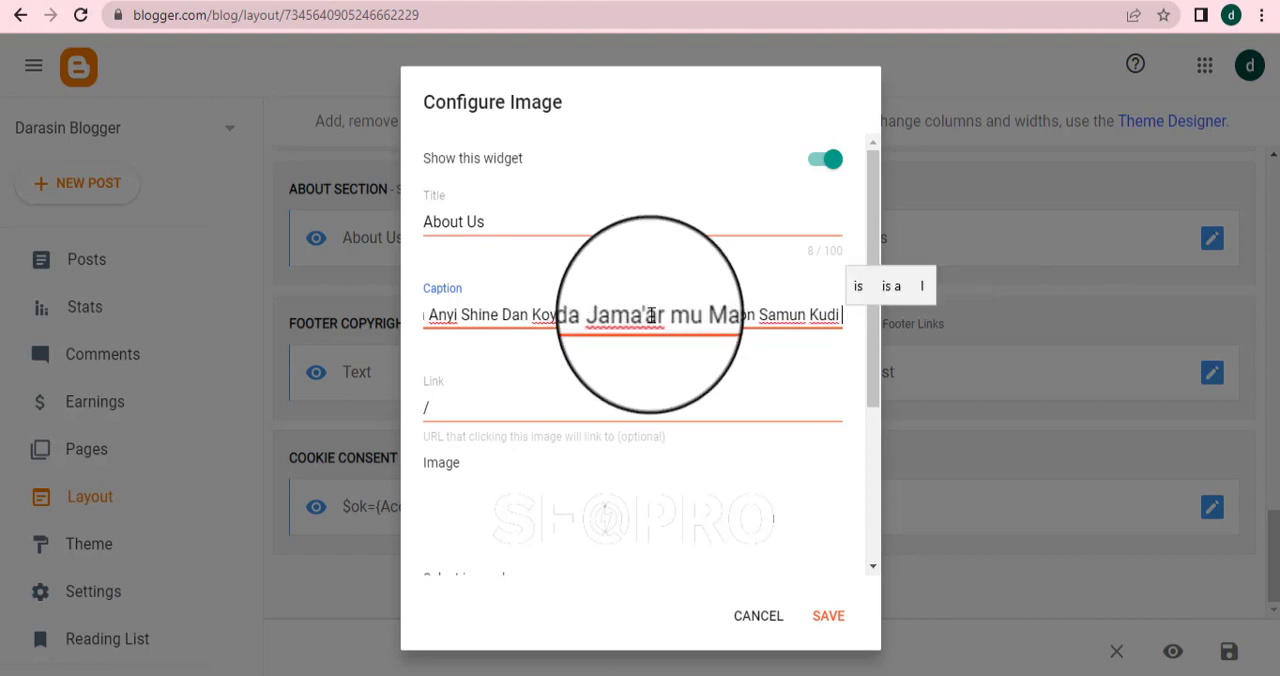
pyautogui.write('Tah')
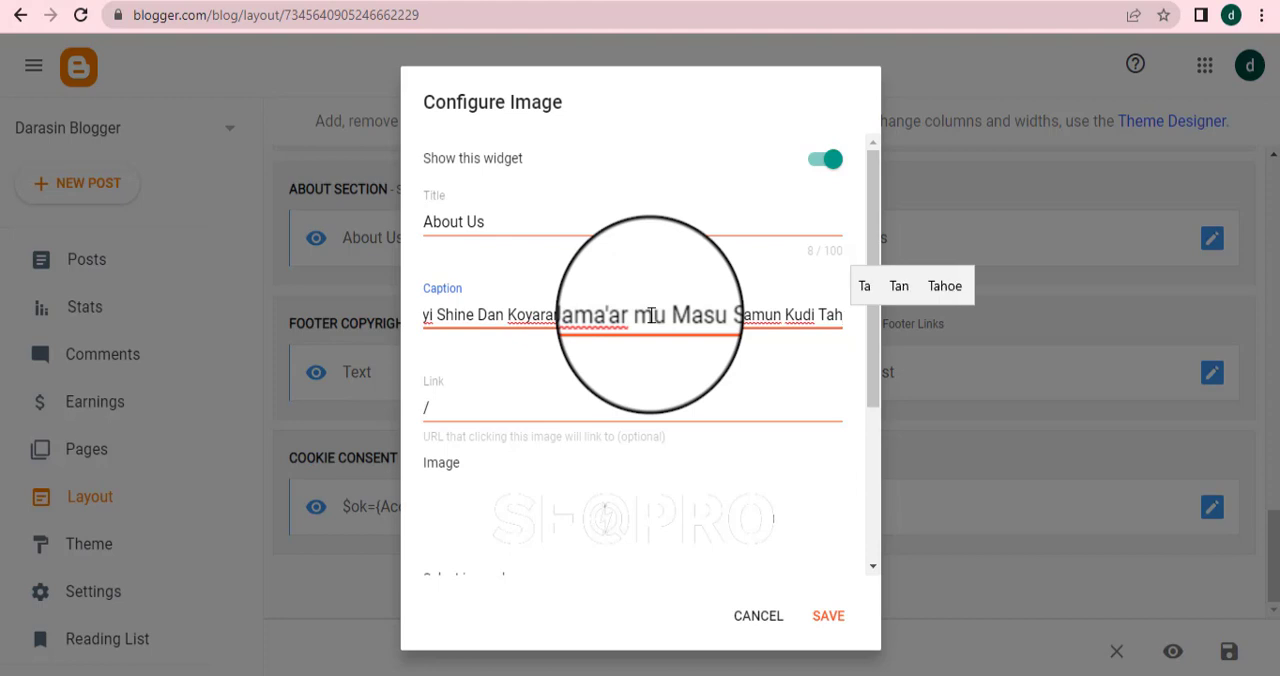
pyautogui.press('BackSpace')
pyautogui.write('Ha')
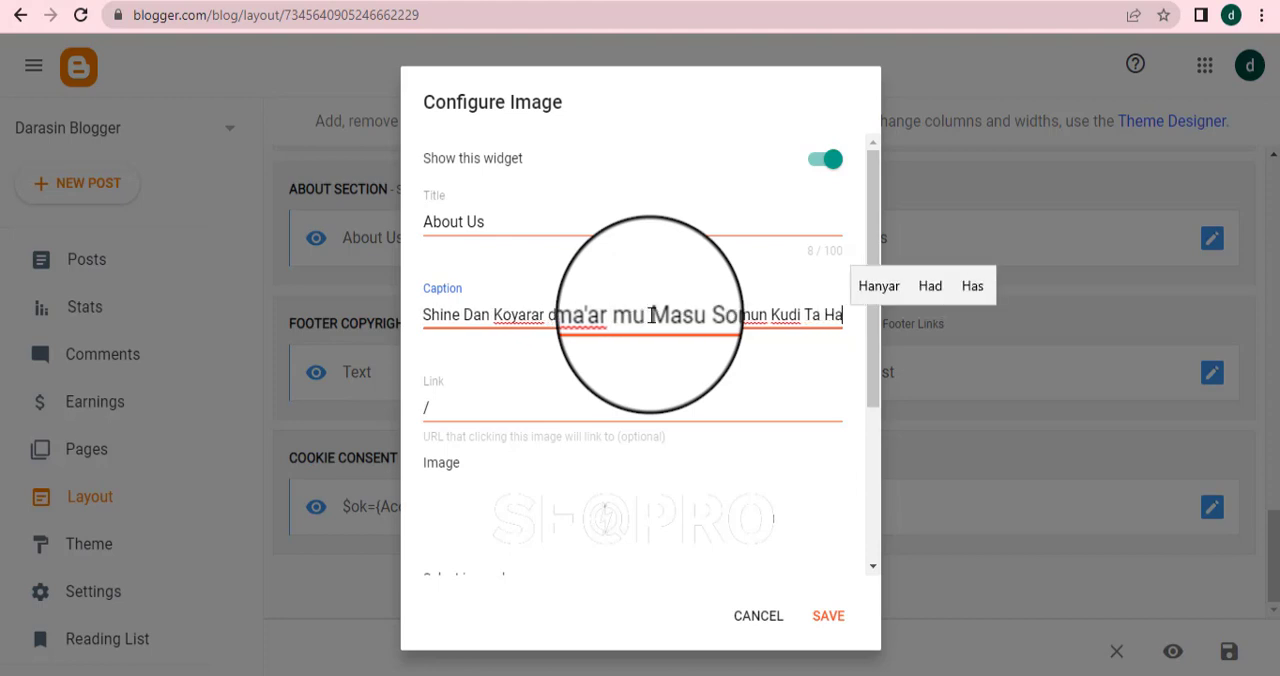
pyautogui.write('n')
pyautogui.write('yar')
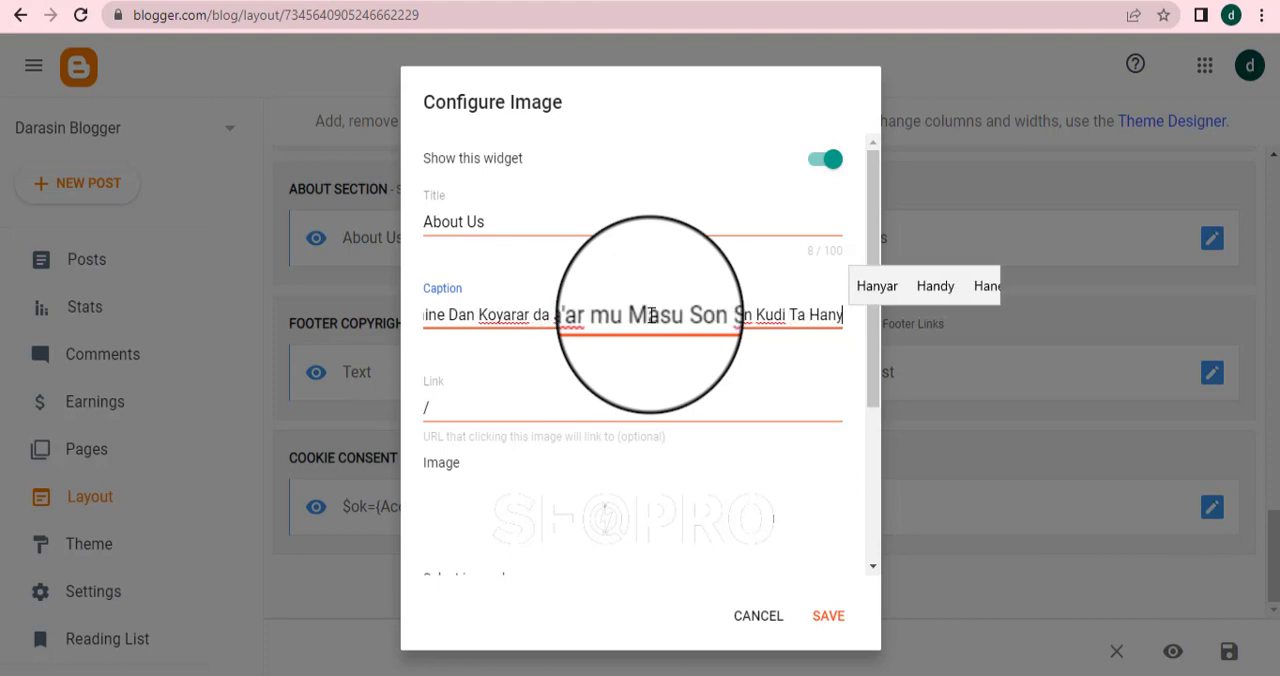
pyautogui.write(' On;')
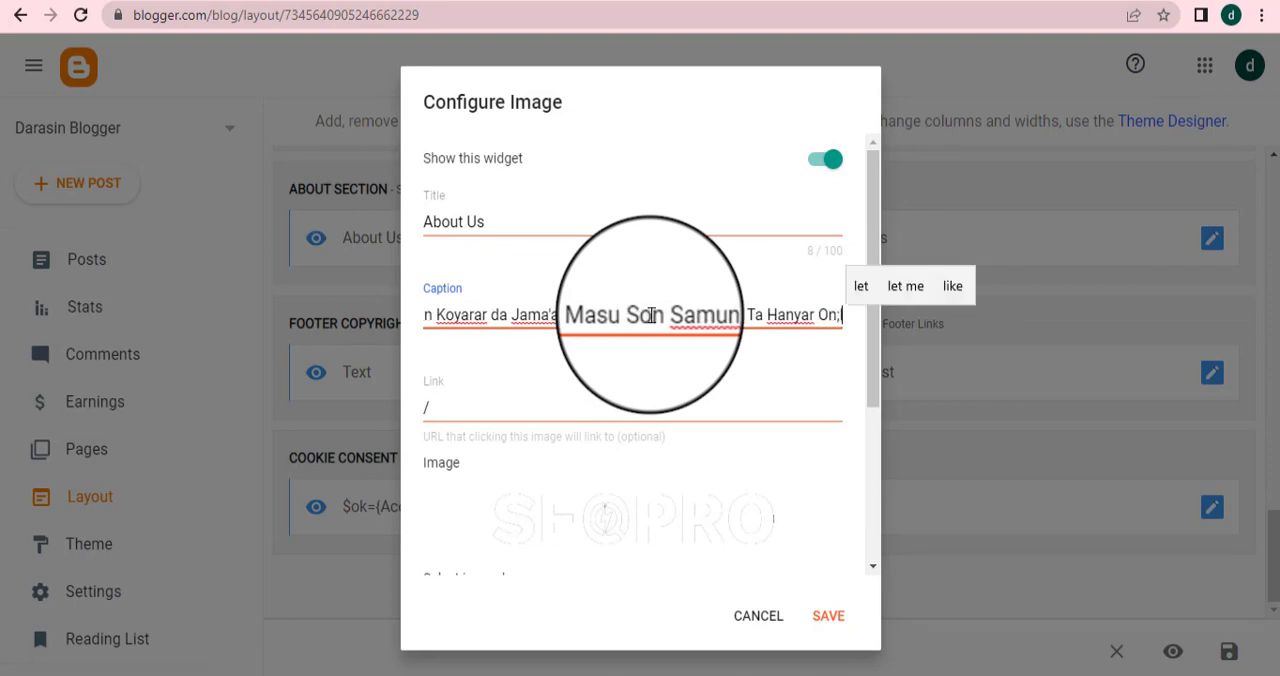
pyautogui.press('BackSpace')
pyautogui.write('line')
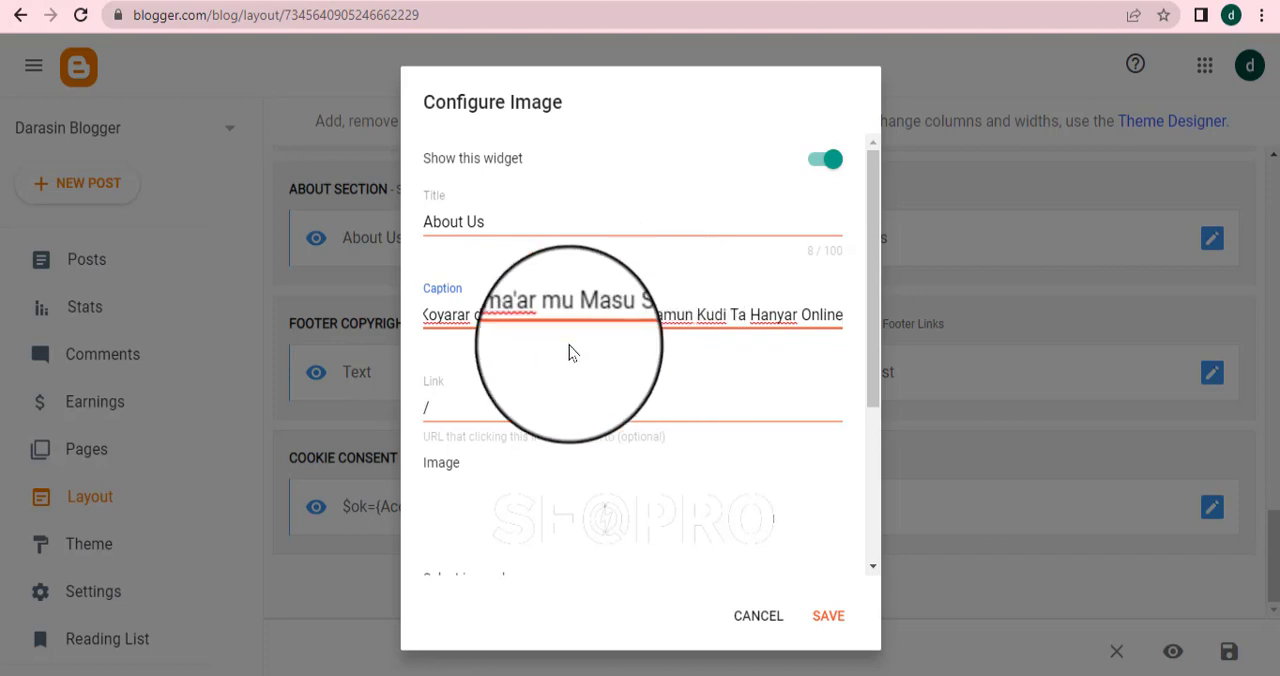
# Clear the About Us gadget's Link field and save the gadget settings
pyautogui.click(446, 406)
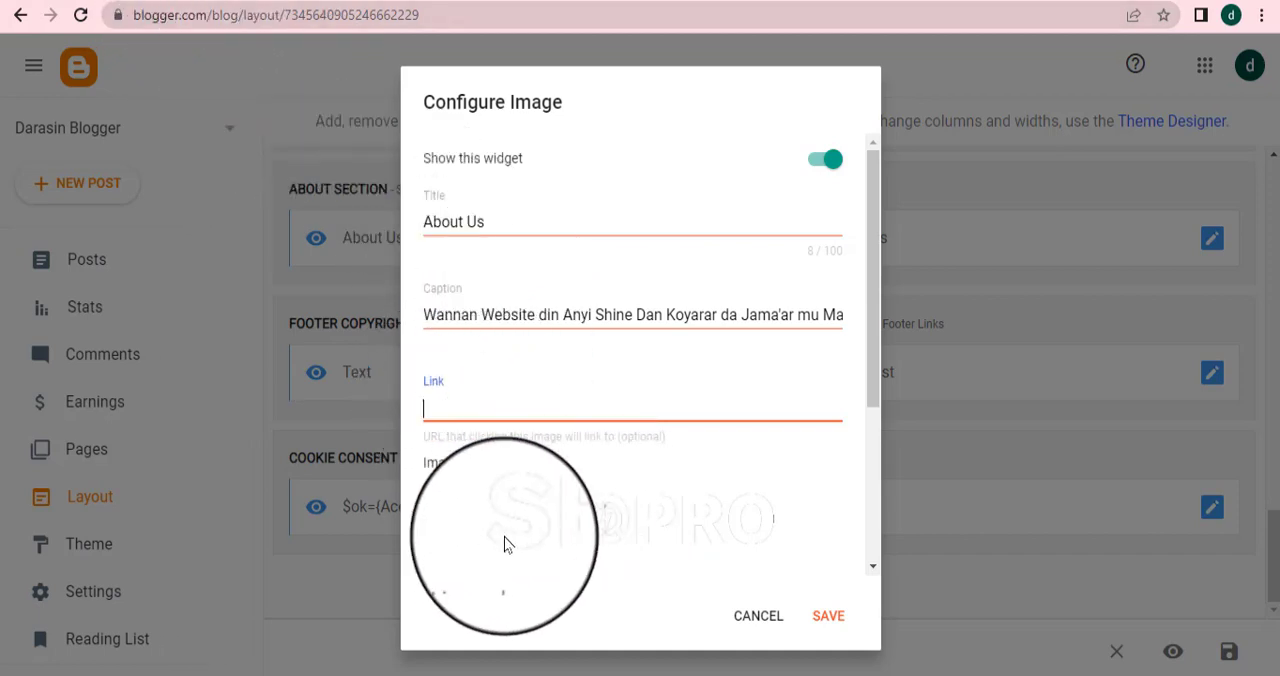
pyautogui.scroll(-3, 502, 520)
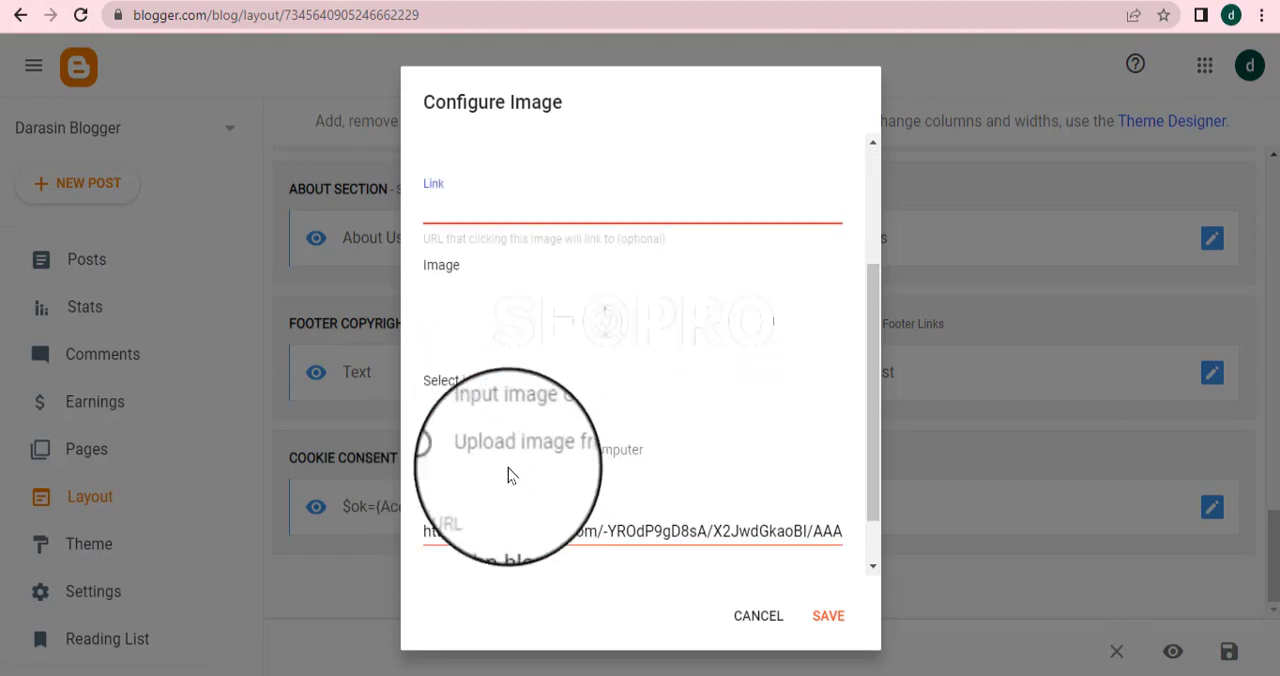
pyautogui.scroll(1, 760, 570)
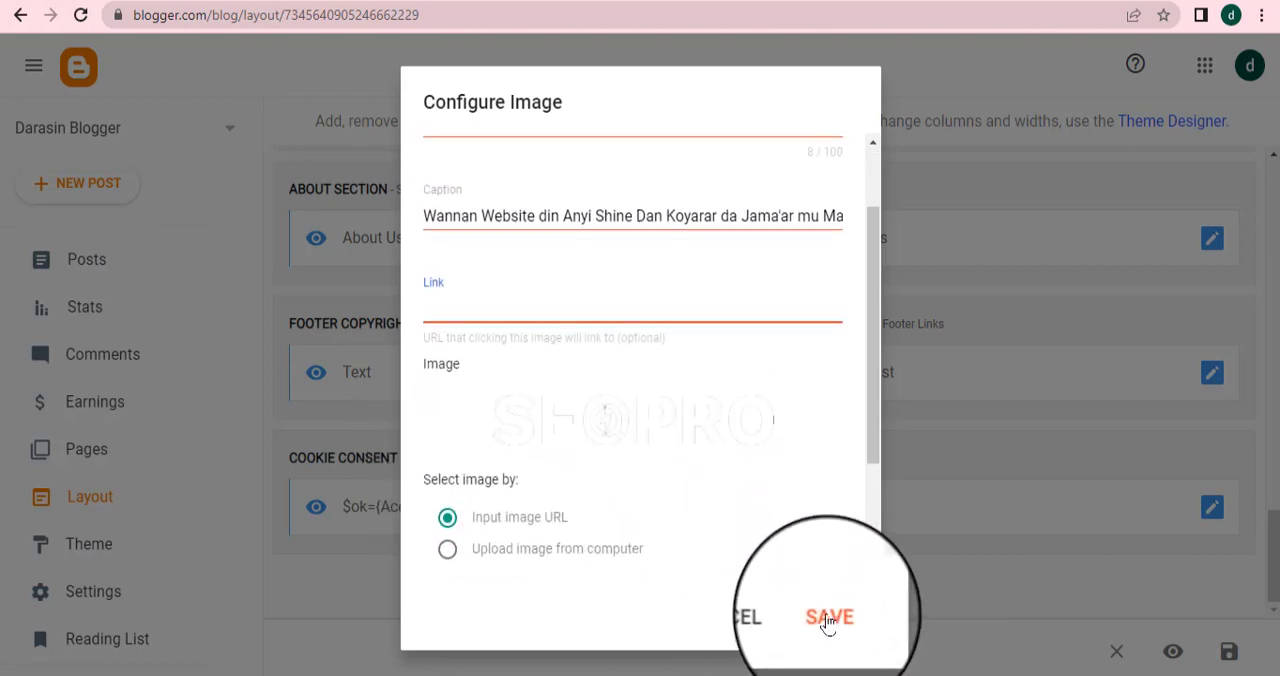
pyautogui.click(829, 619)
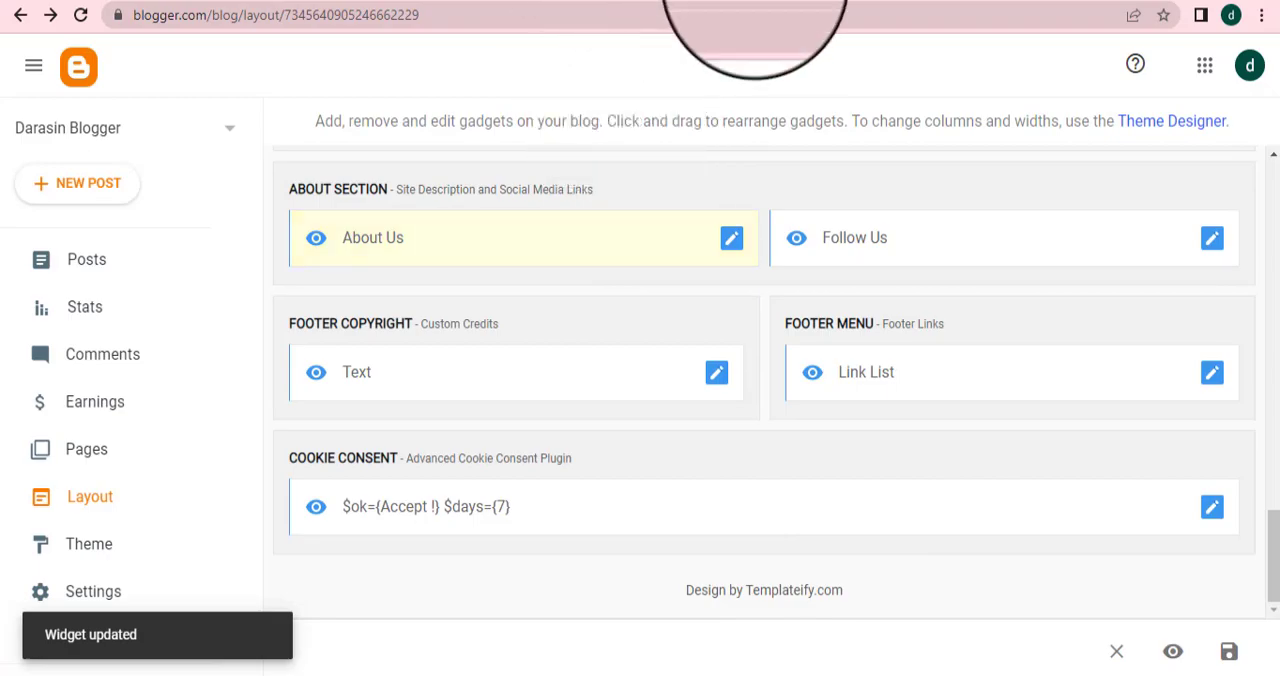
# Reload the live blog to check the footer About Us text
pyautogui.click(755, 1)
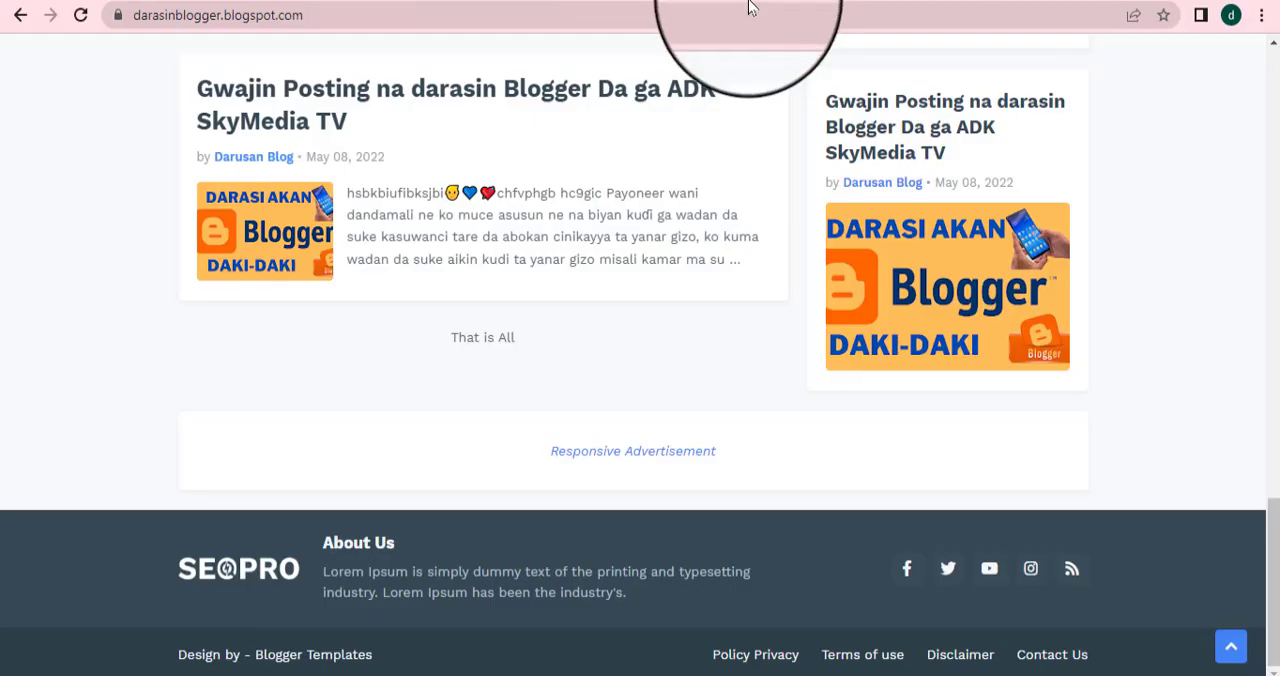
pyautogui.click(80, 17)
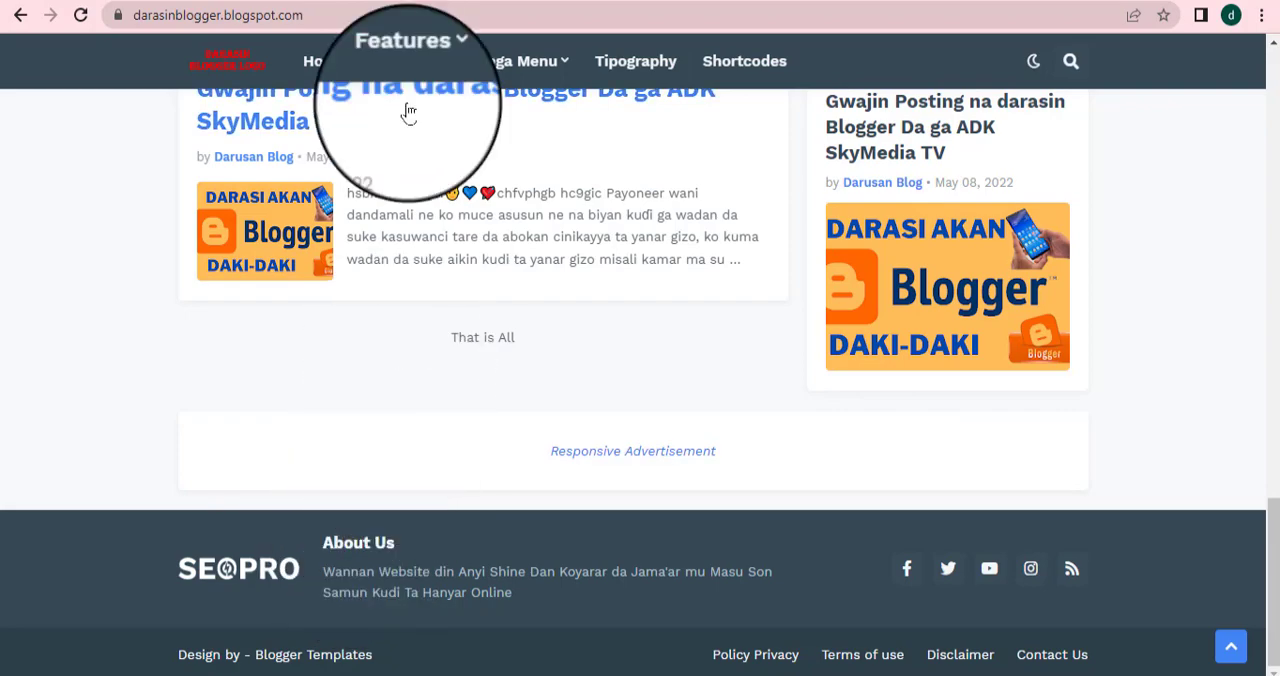
# Open the published About Us page from the blog's Pages list and copy its URL
pyautogui.click(537, 0)
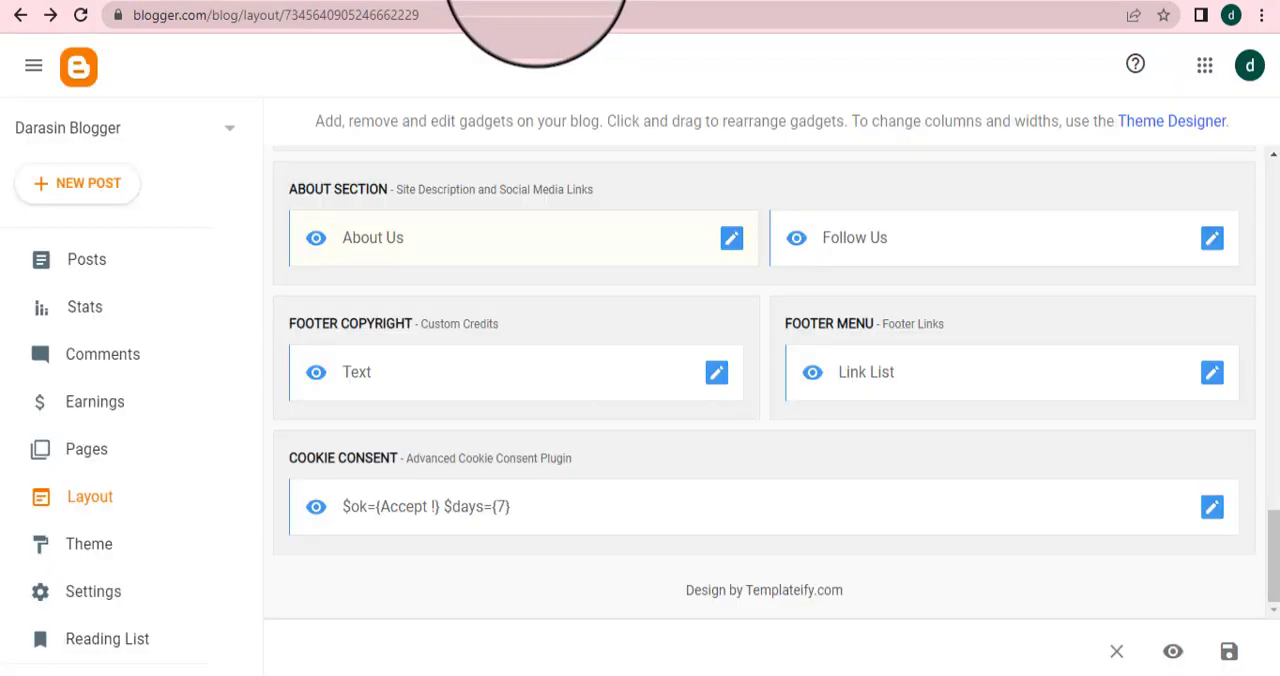
pyautogui.click(110, 465)
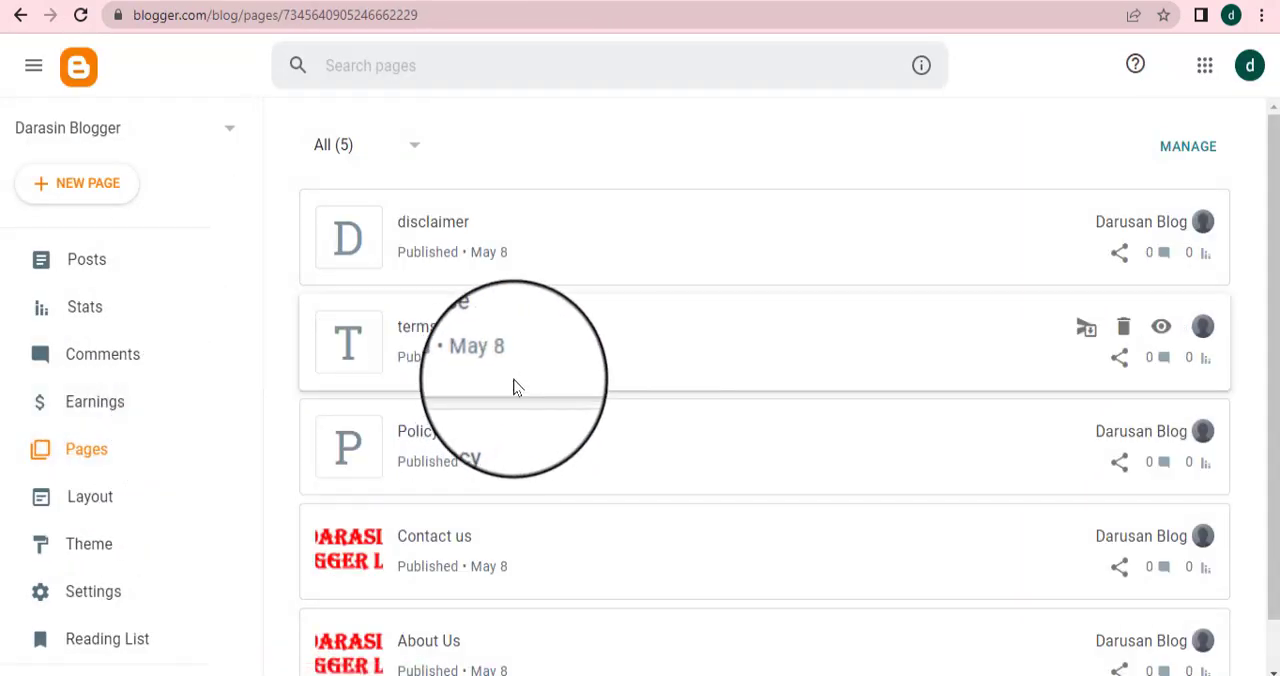
pyautogui.scroll(-1, 540, 420)
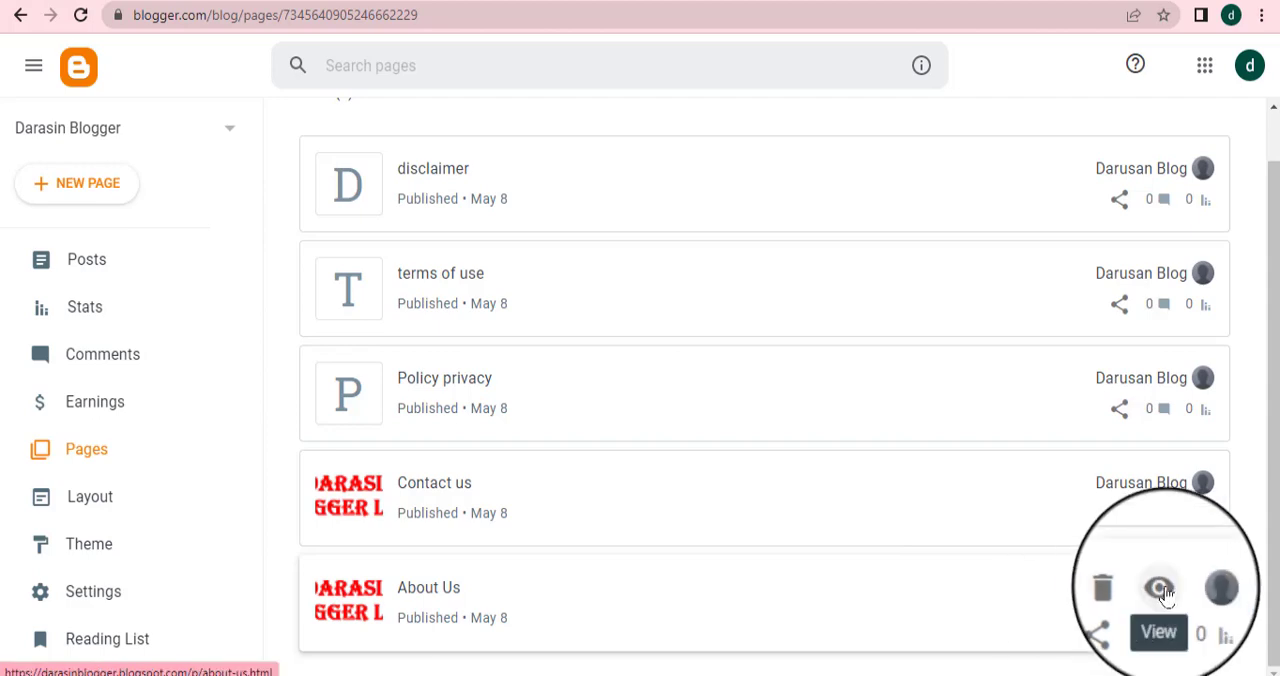
pyautogui.click(1162, 590)
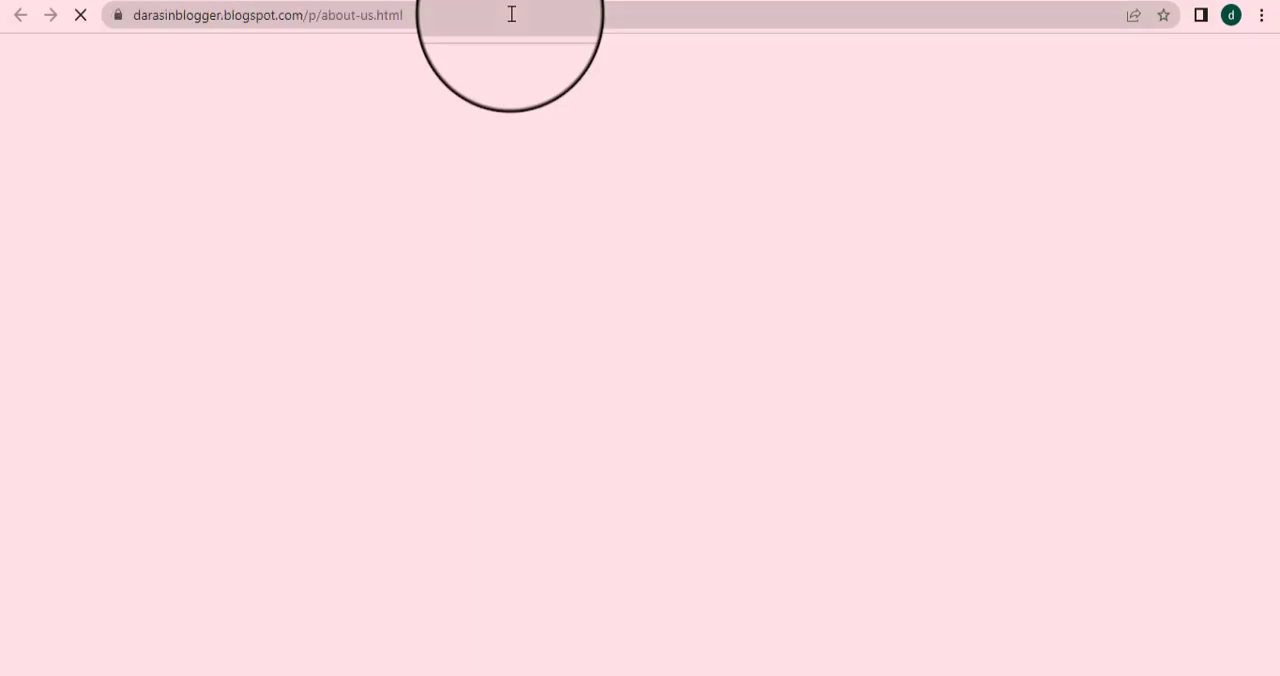
pyautogui.click(511, 14)
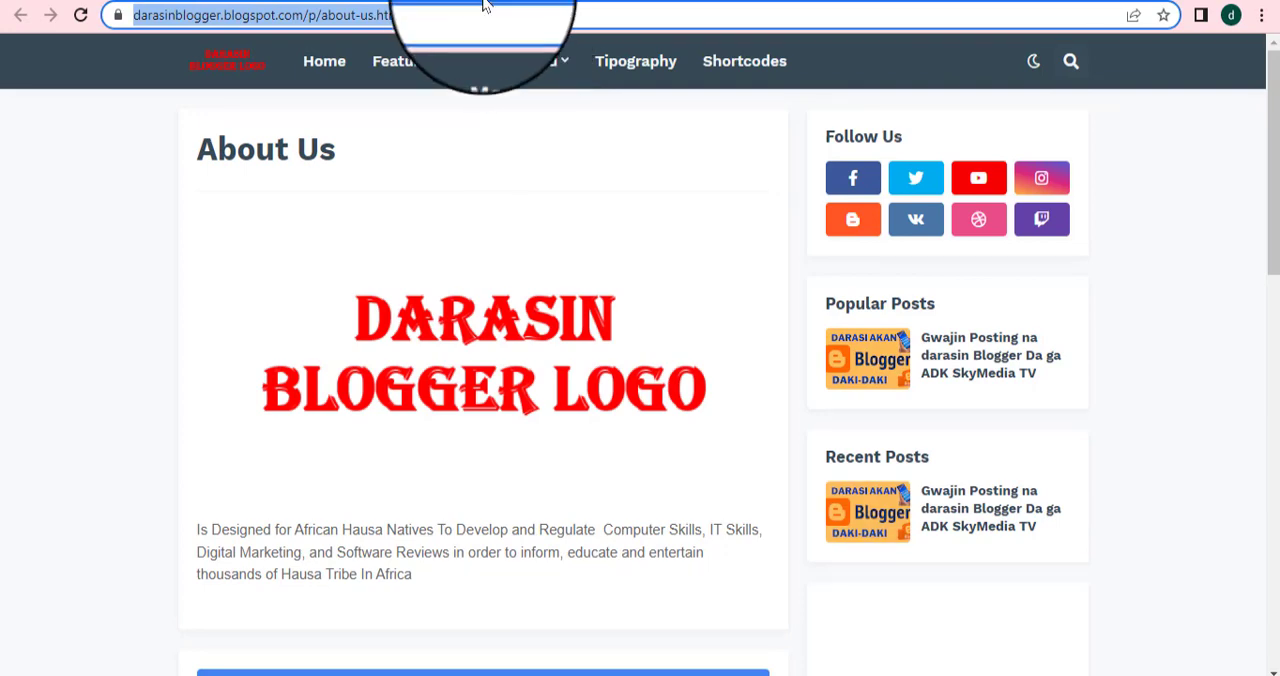
pyautogui.click(525, 0)
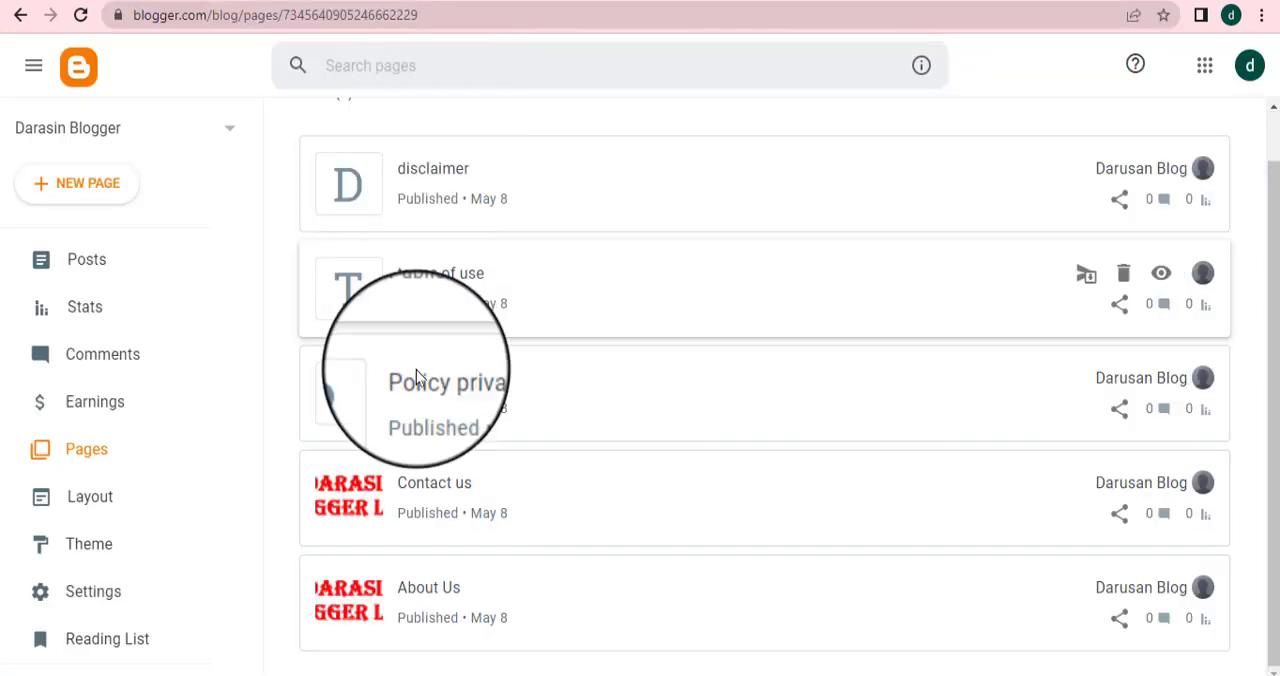
pyautogui.click(90, 497)
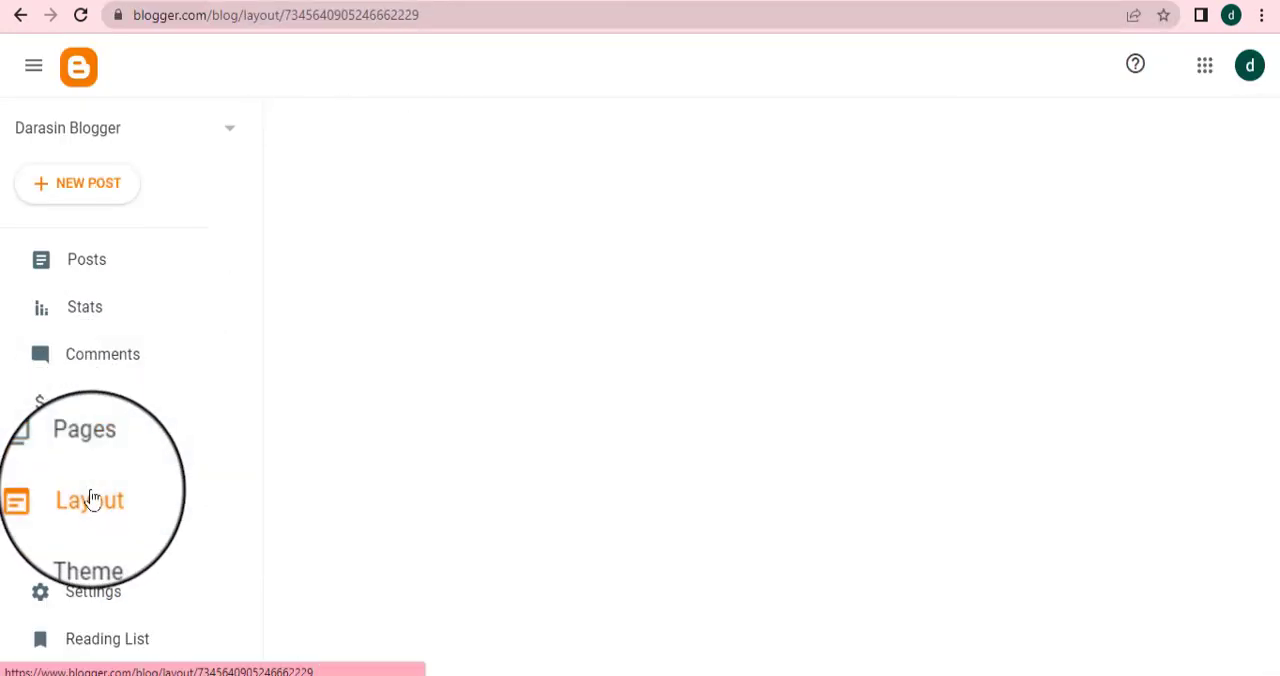
pyautogui.scroll(-3, 600, 465)
pyautogui.scroll(-8, 618, 472)
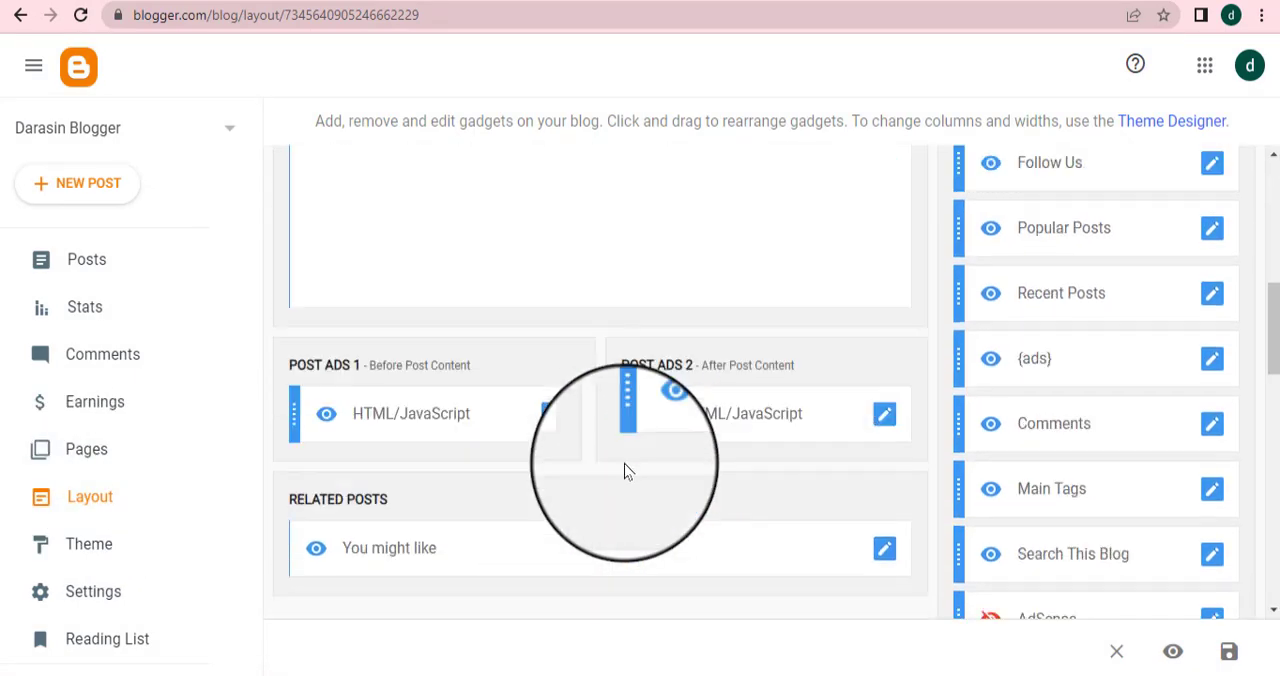
pyautogui.scroll(2, 624, 470)
pyautogui.scroll(-6, 624, 470)
pyautogui.scroll(-4, 624, 470)
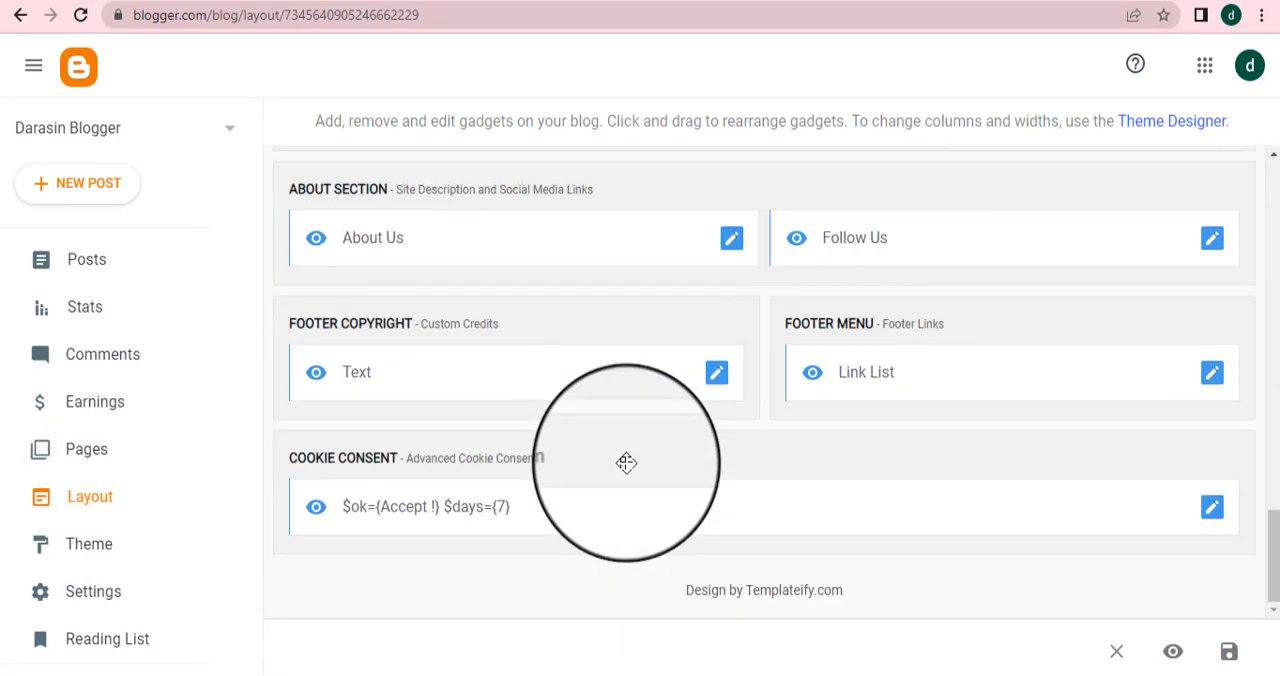
pyautogui.click(730, 240)
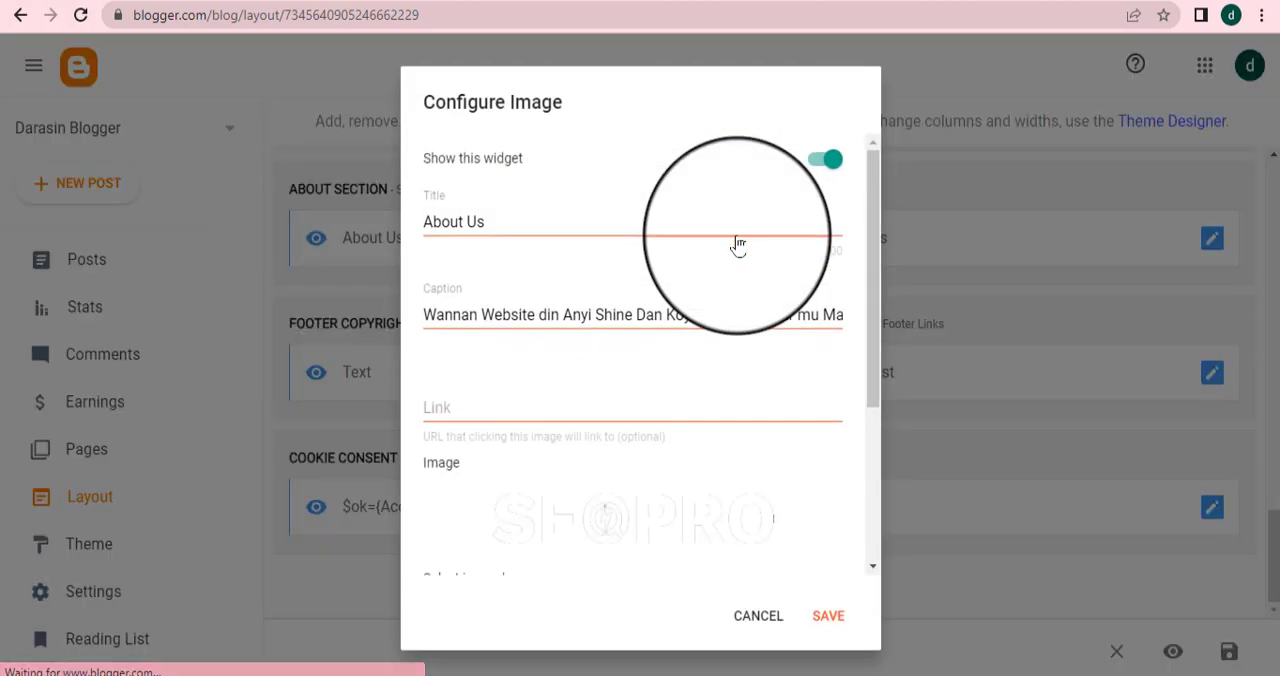
pyautogui.scroll(-2, 580, 370)
pyautogui.scroll(3, 567, 376)
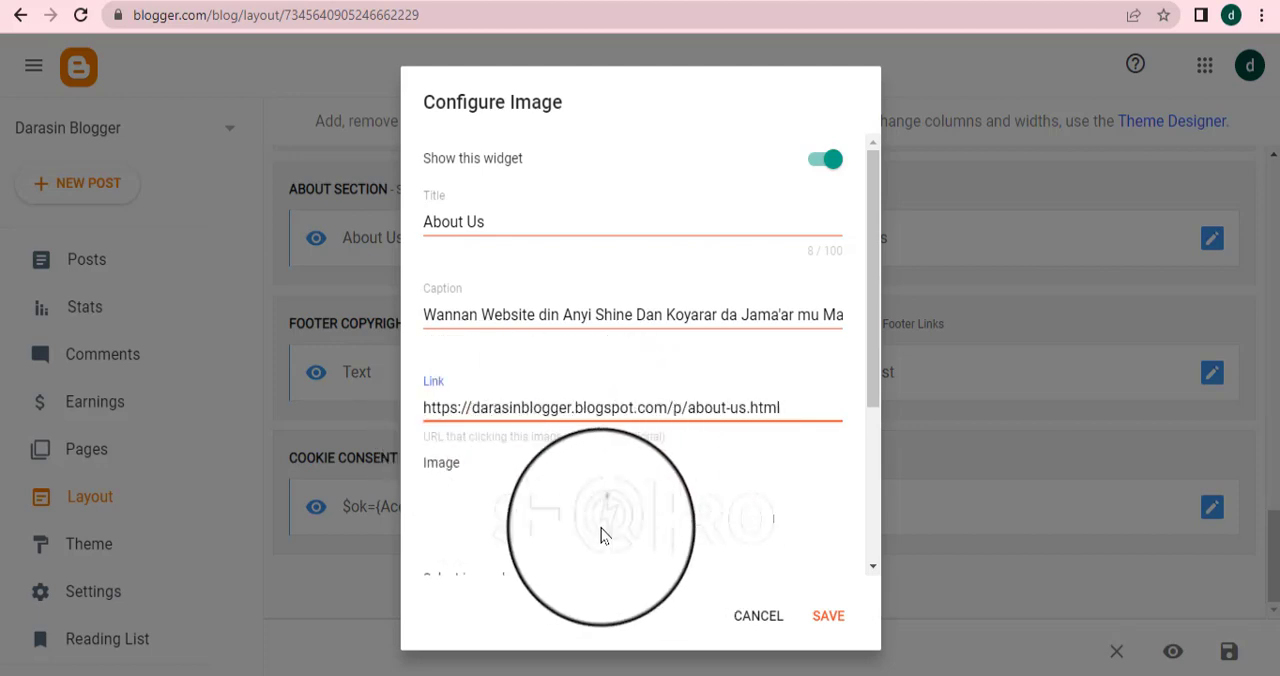
# Upload Picture1 from the Desktop as the About Us gadget's image and save the gadget settings
pyautogui.scroll(-2, 590, 520)
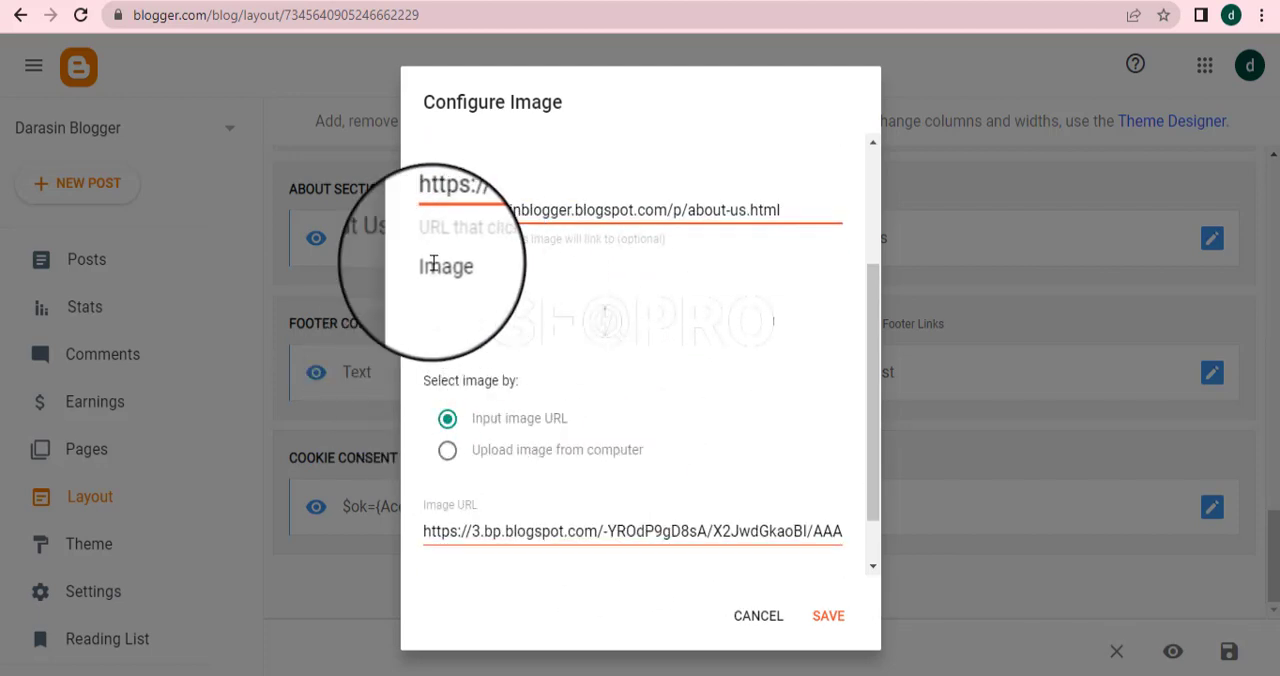
pyautogui.click(447, 454)
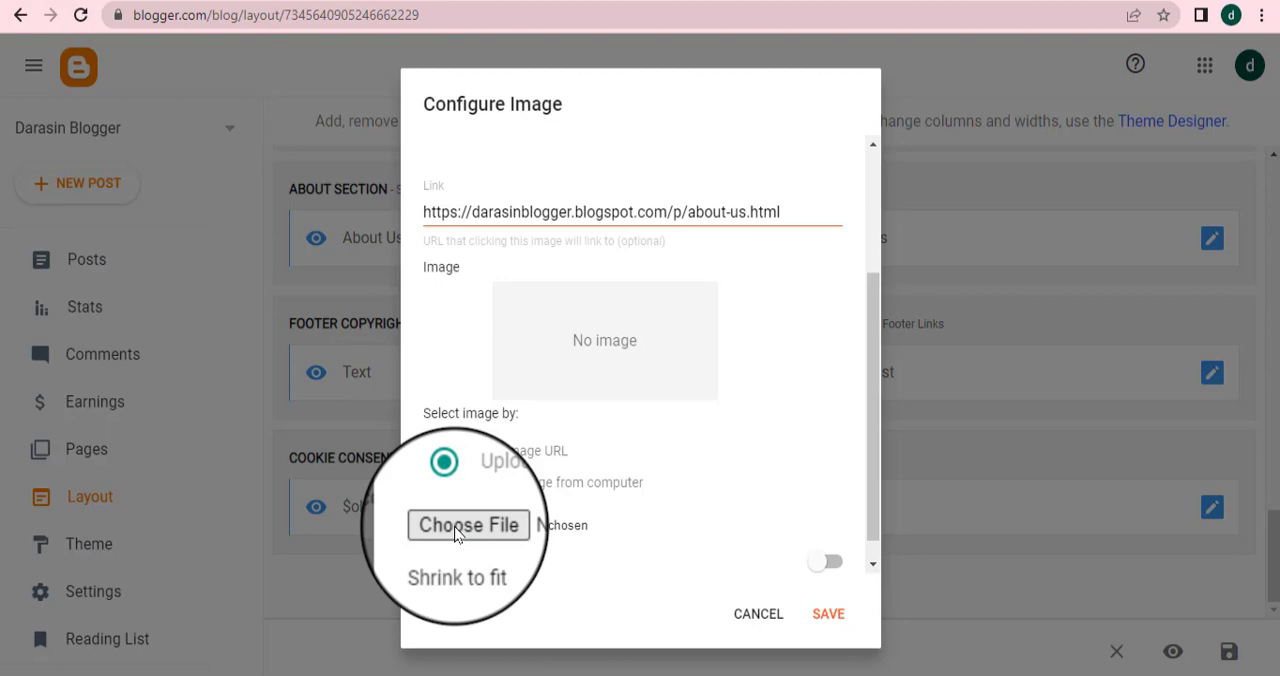
pyautogui.click(454, 526)
pyautogui.scroll(-5, 90, 170)
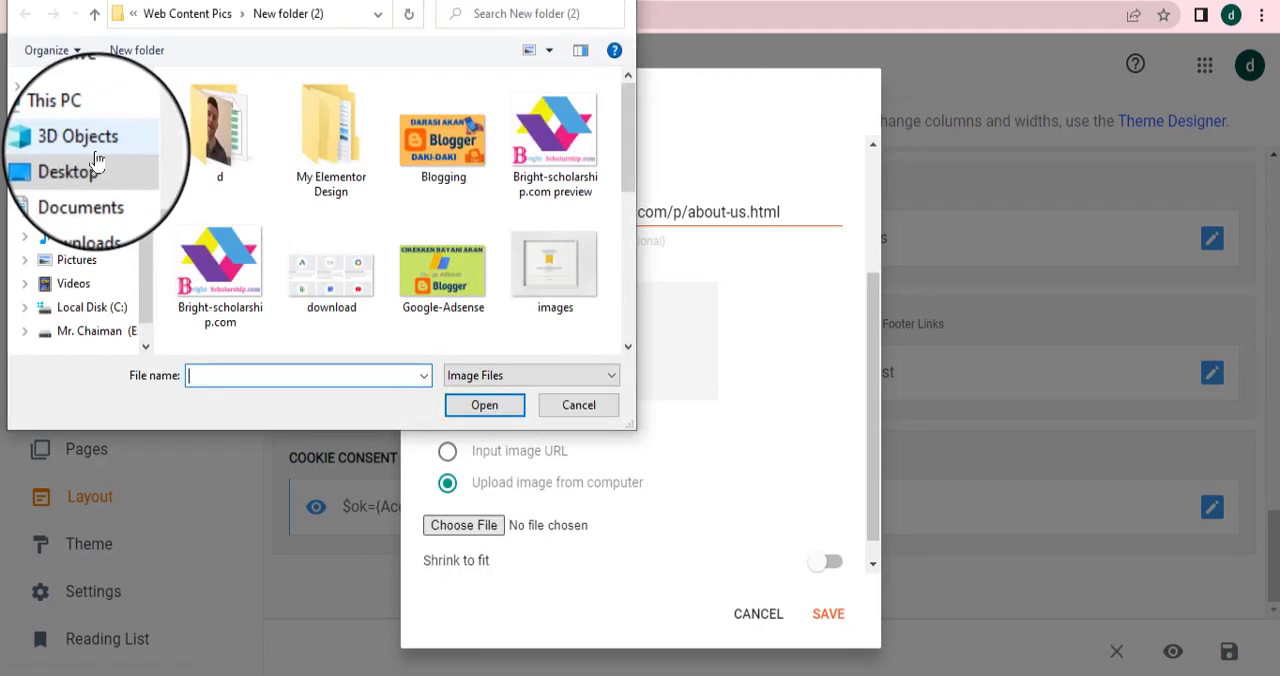
pyautogui.click(77, 168)
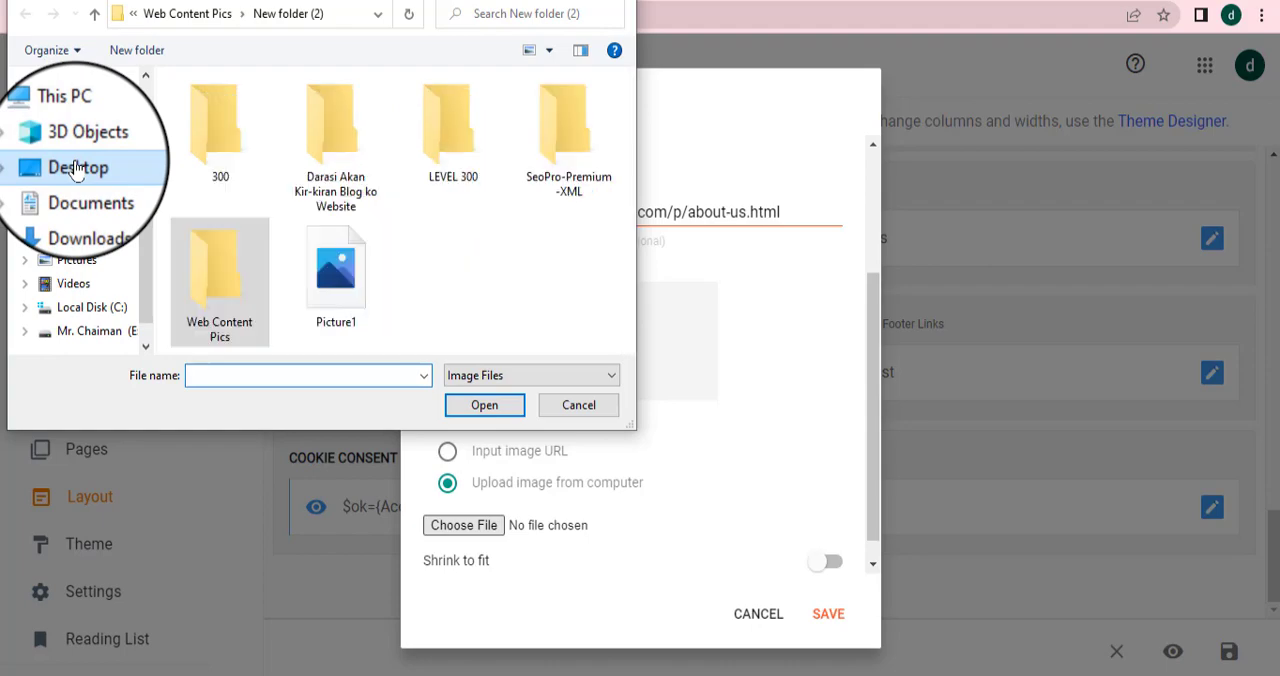
pyautogui.click(340, 305)
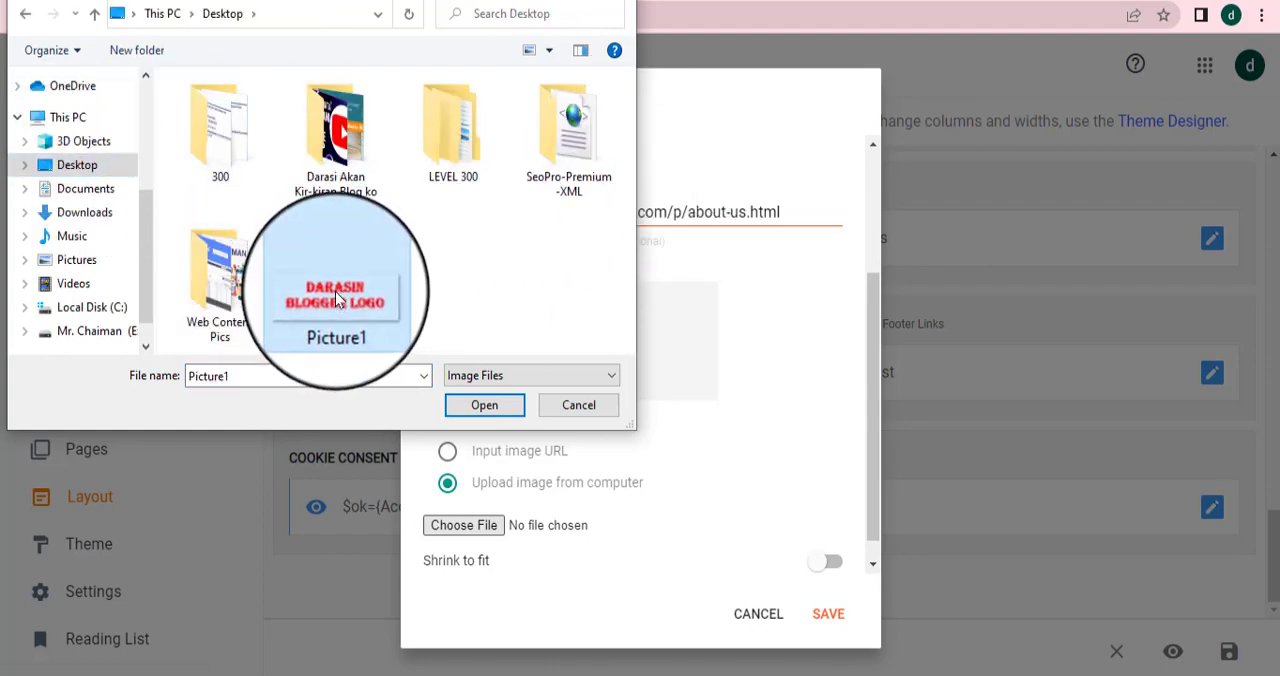
pyautogui.click(481, 406)
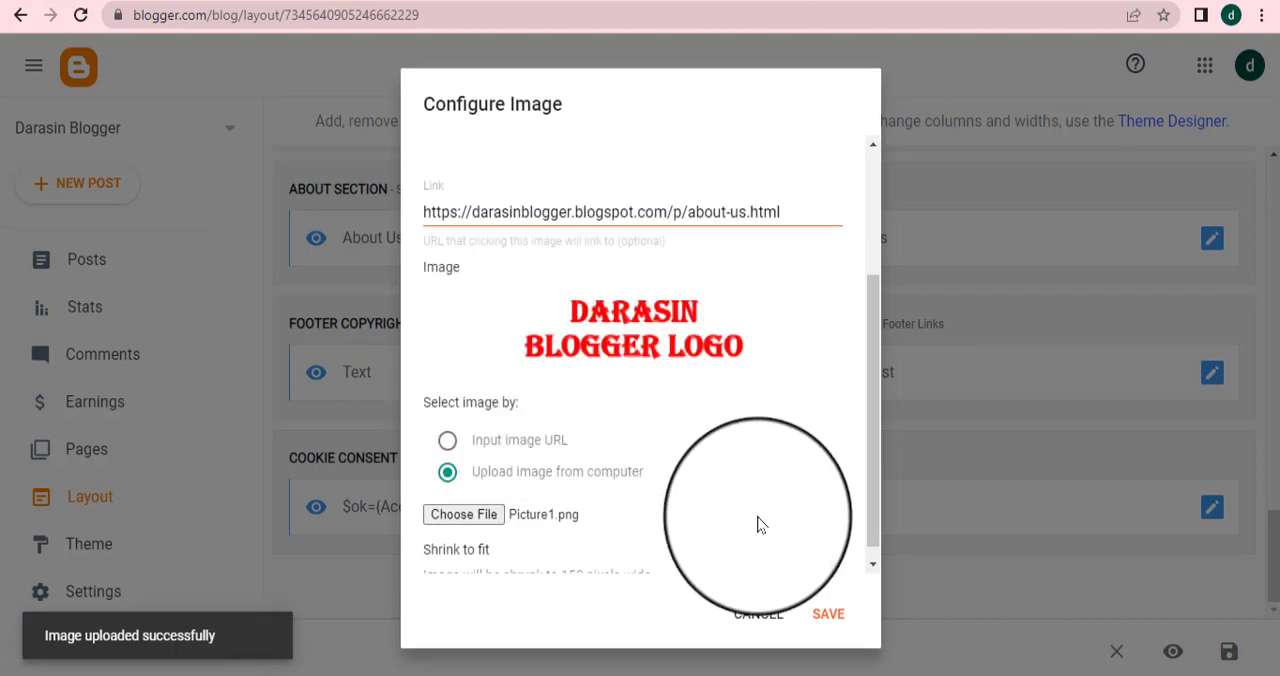
pyautogui.scroll(-1, 716, 521)
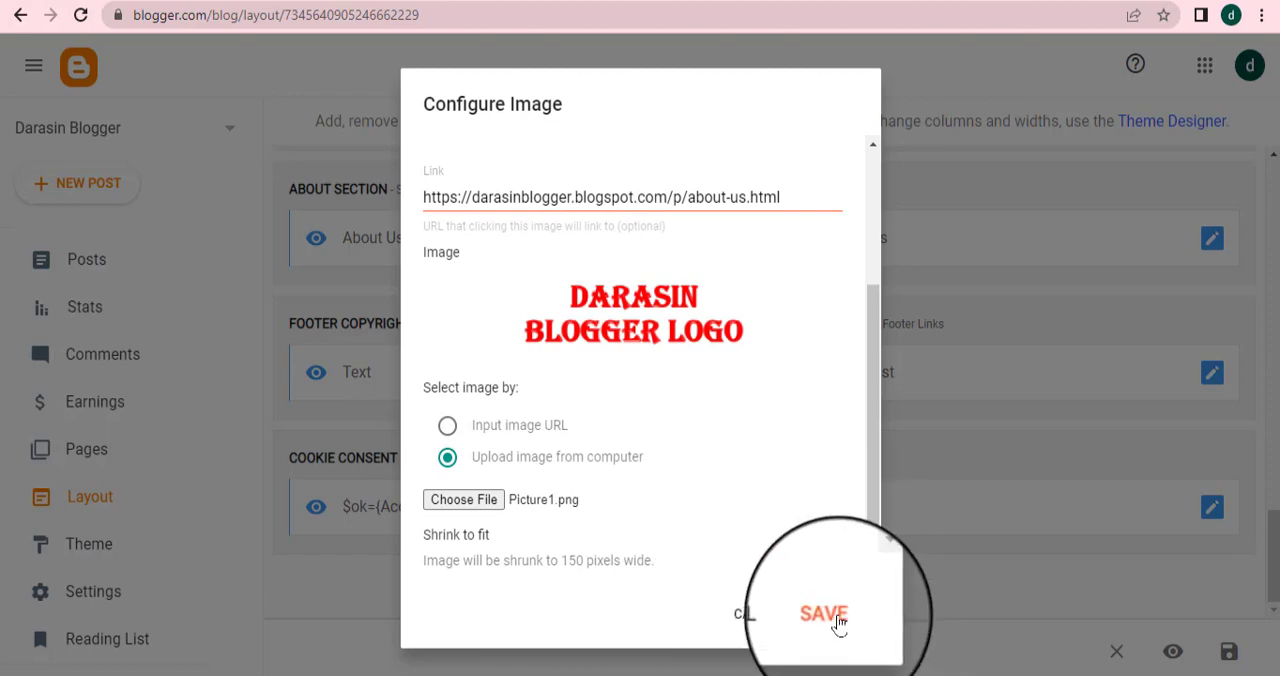
pyautogui.click(828, 616)
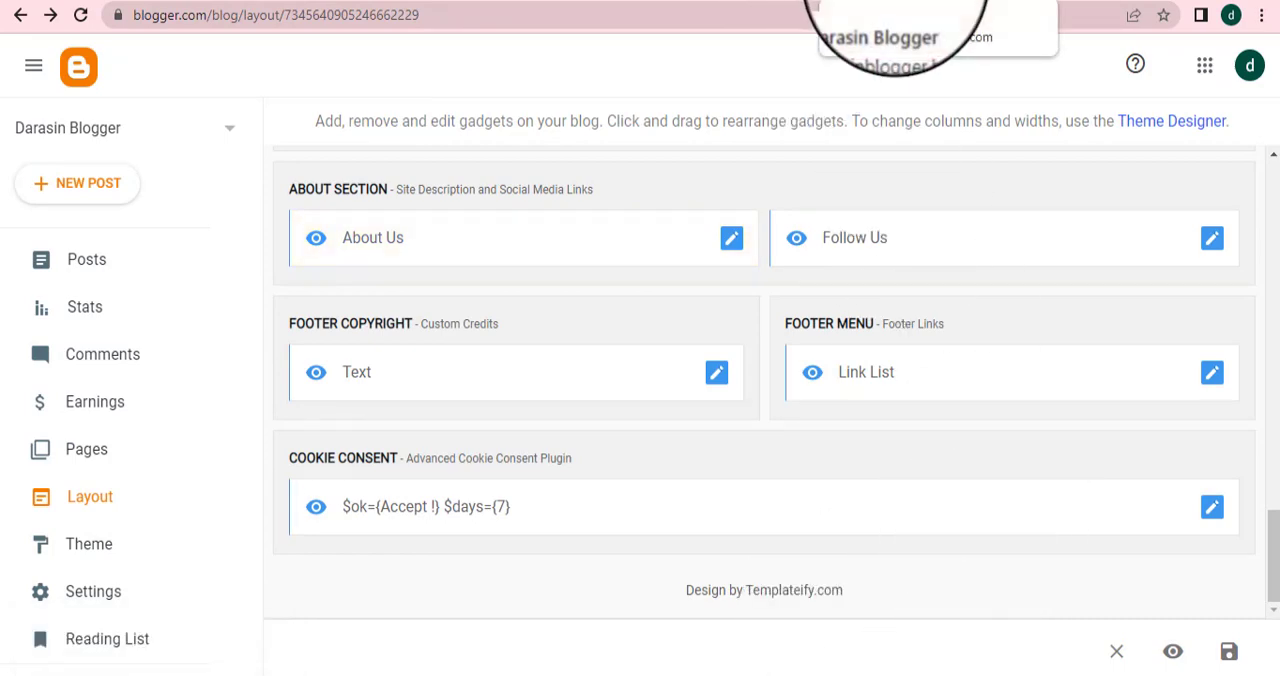
# Reload the live blog to check the footer About Us image and link
pyautogui.click(897, 0)
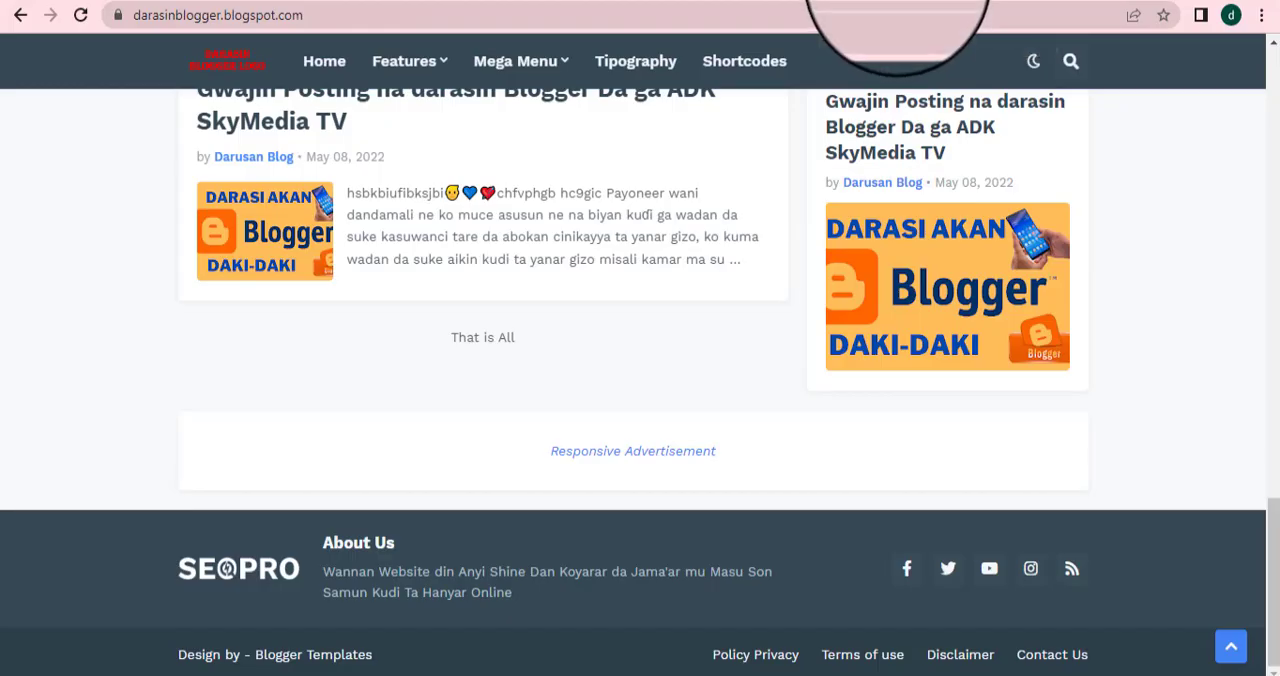
pyautogui.click(82, 14)
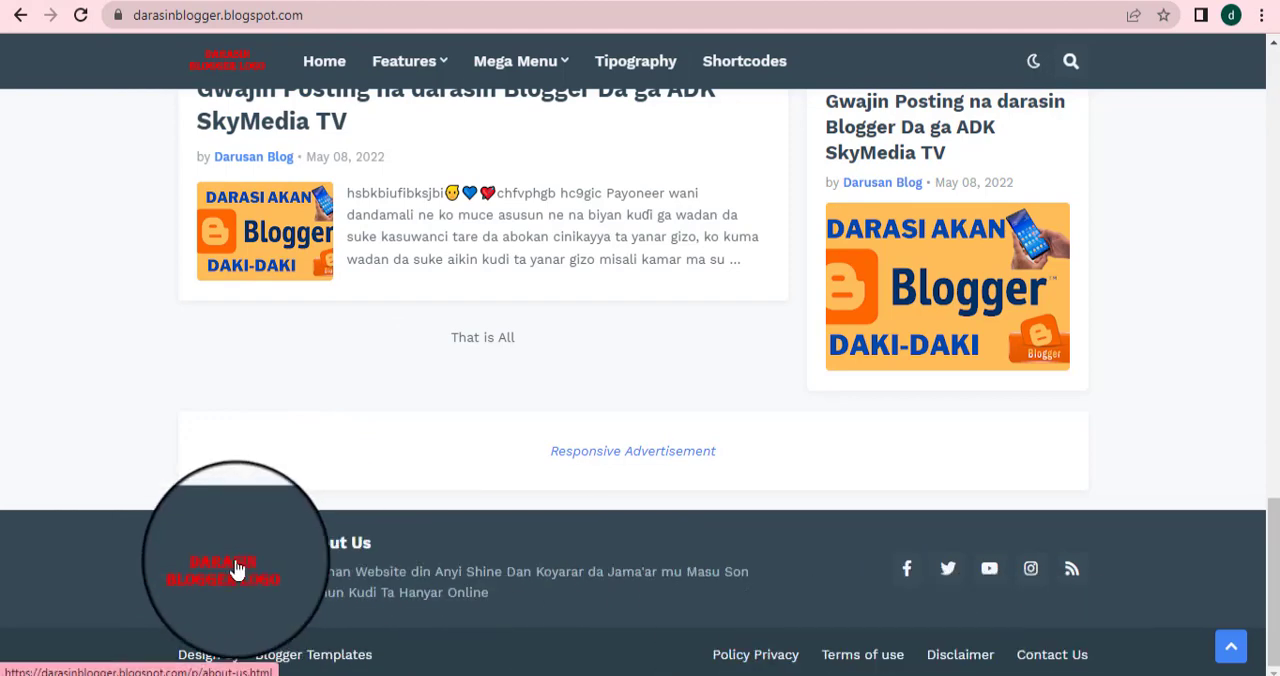
# Open the Follow Us gadget's settings in Layout and delete its rss link item
pyautogui.click(521, 1)
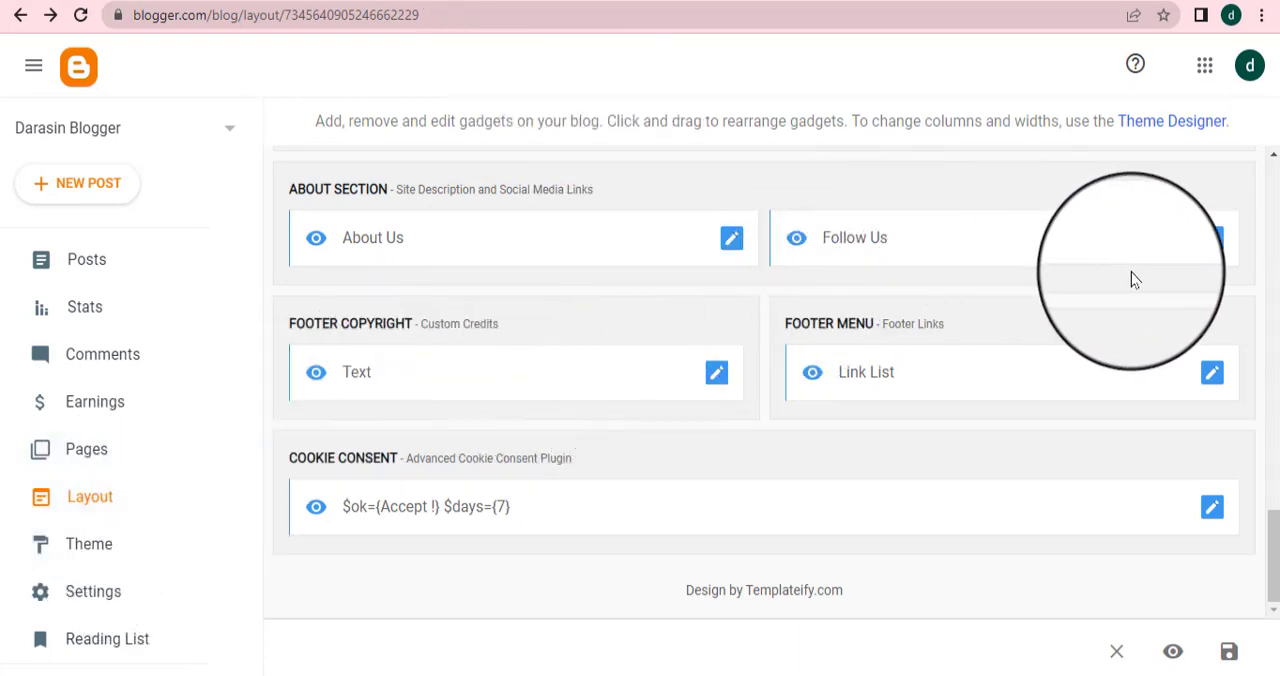
pyautogui.click(1213, 242)
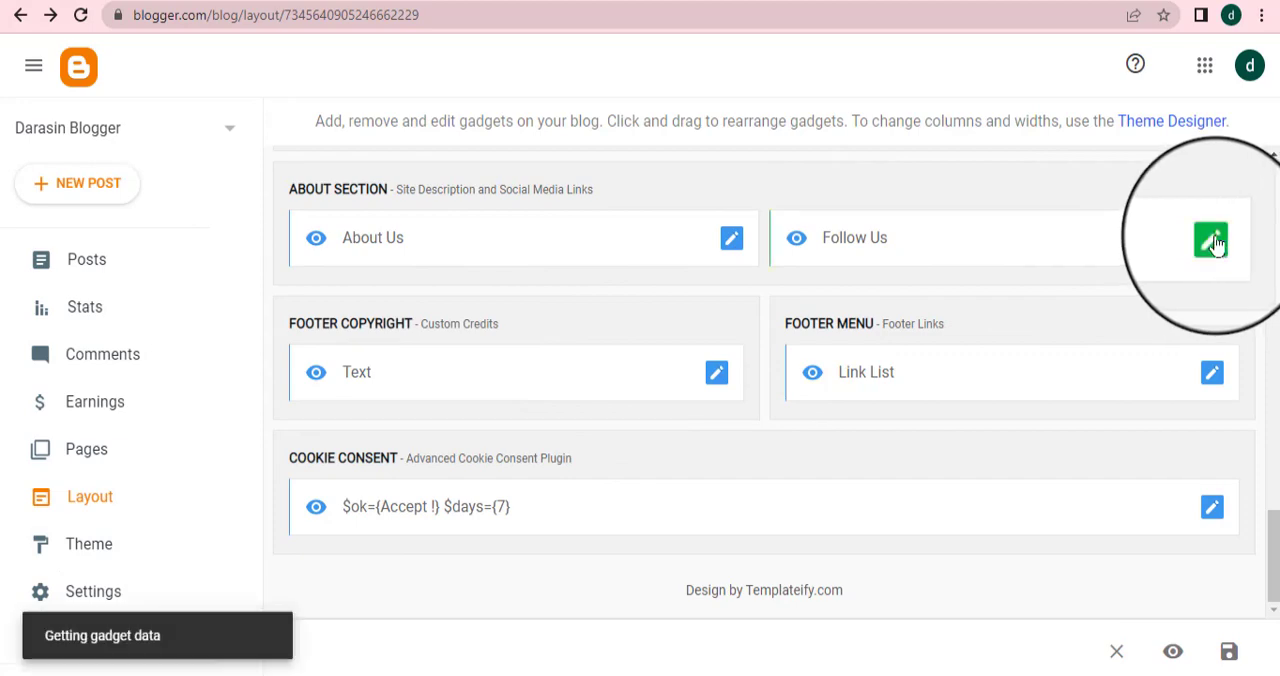
pyautogui.scroll(-1, 597, 285)
pyautogui.scroll(-5, 595, 295)
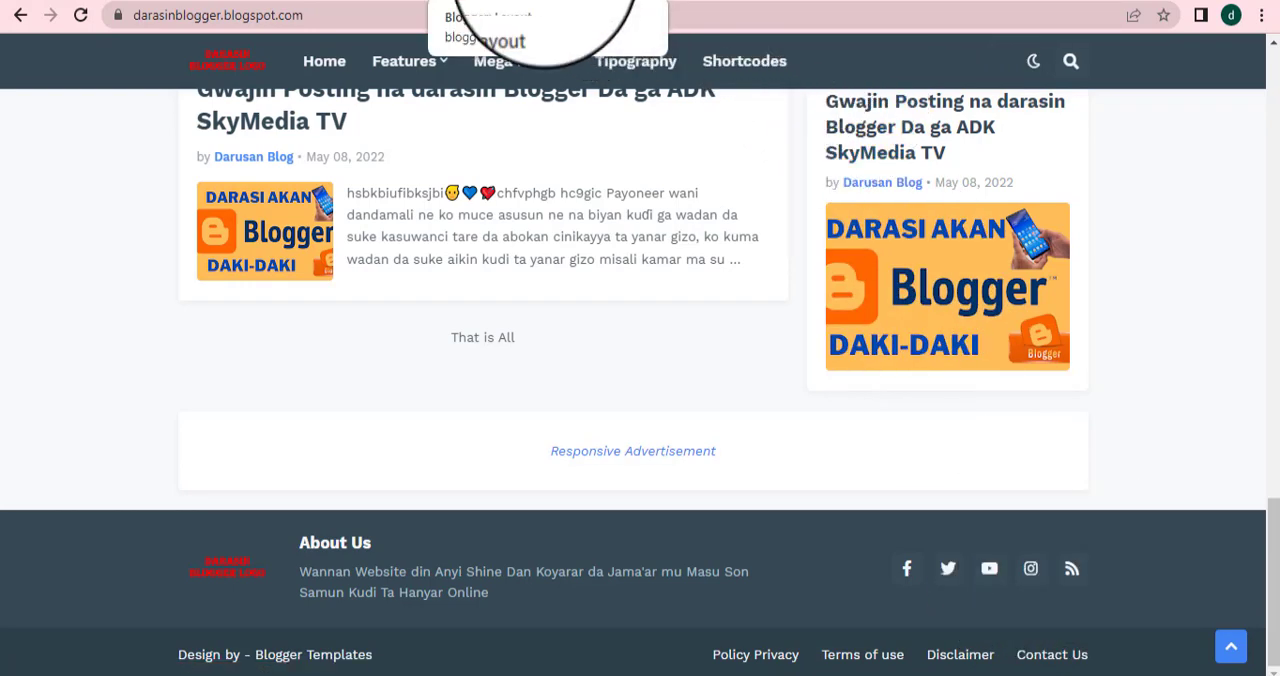
pyautogui.click(545, 3)
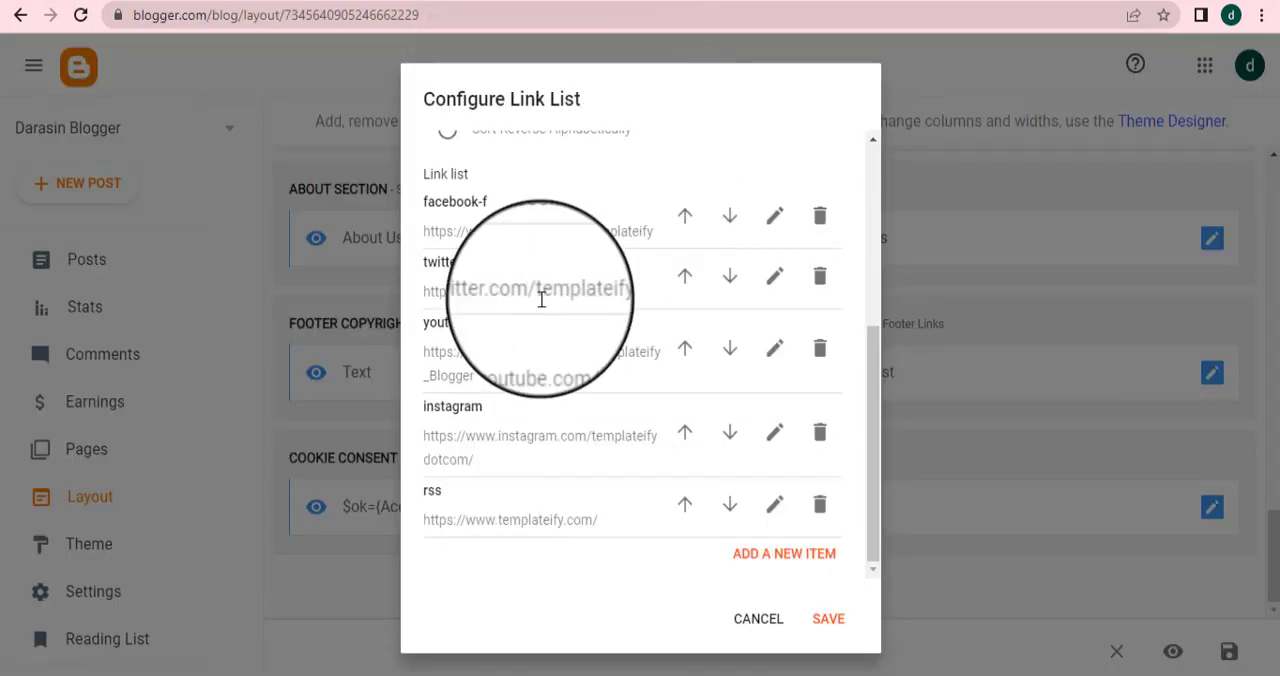
pyautogui.scroll(5, 685, 336)
pyautogui.scroll(-5, 657, 337)
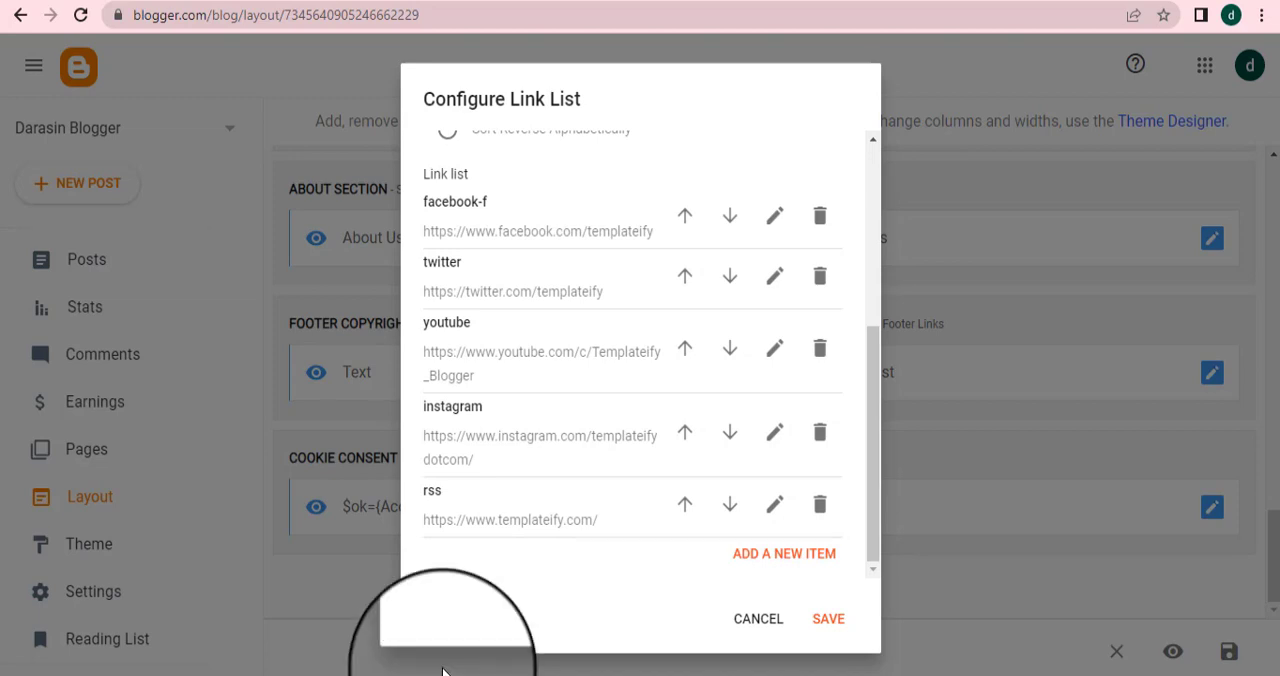
pyautogui.click(820, 508)
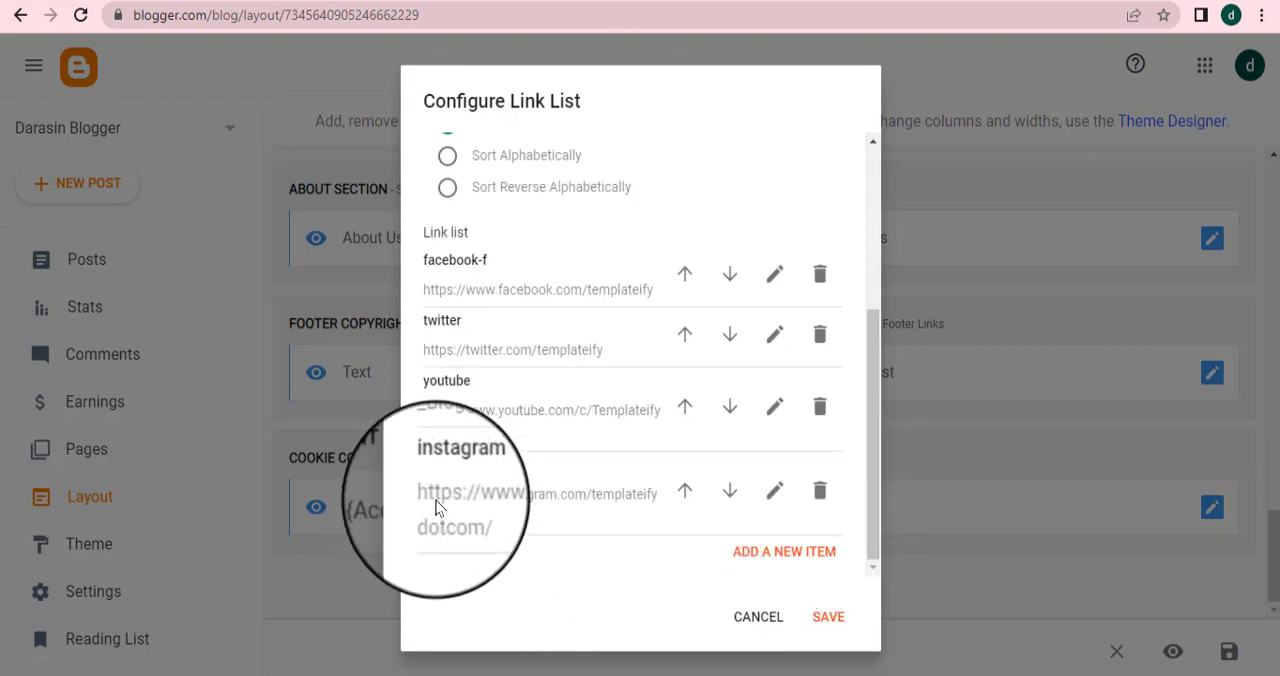
pyautogui.click(775, 492)
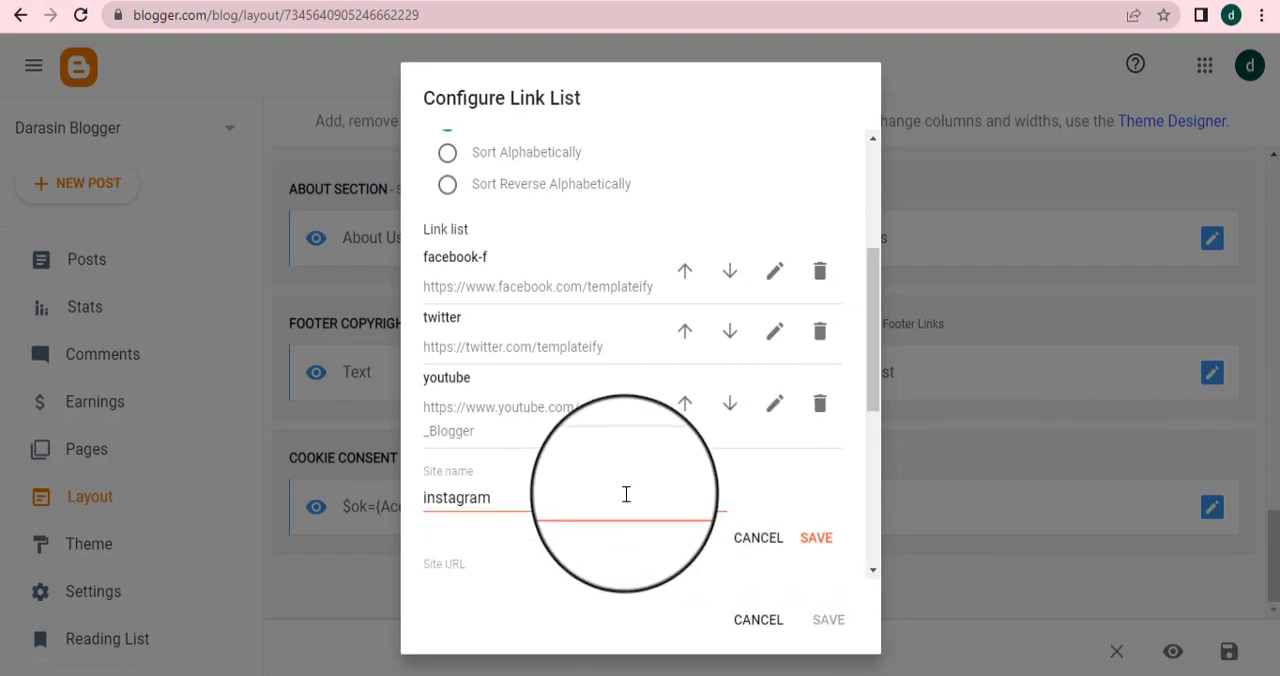
pyautogui.scroll(-2, 623, 506)
pyautogui.click(580, 397)
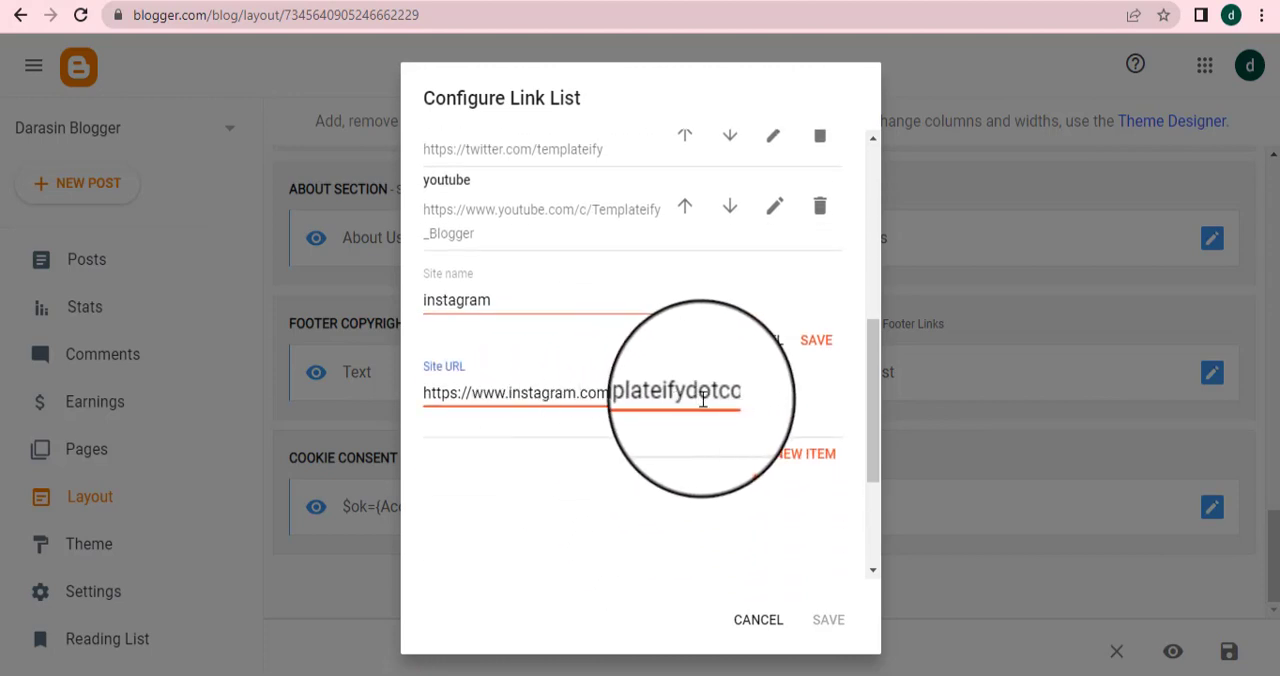
pyautogui.press('Right')
pyautogui.press('Right')
pyautogui.press('Right')
pyautogui.press('Right')
pyautogui.press('Right')
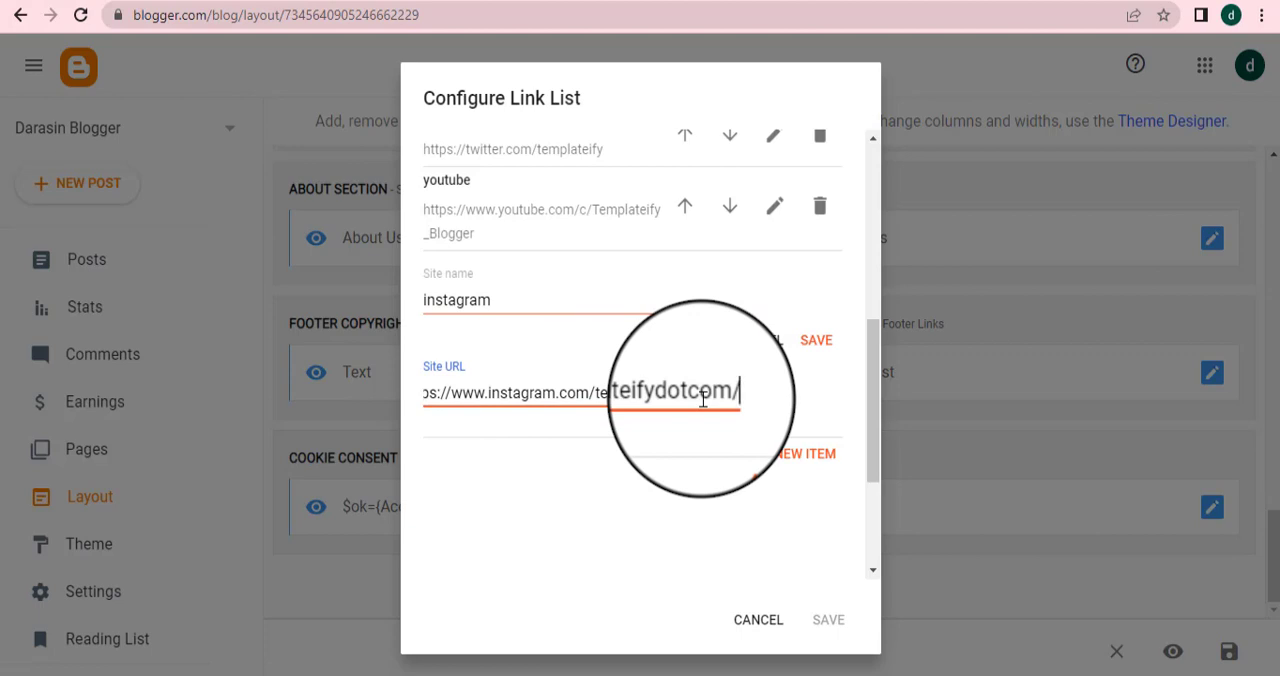
pyautogui.press('Home')
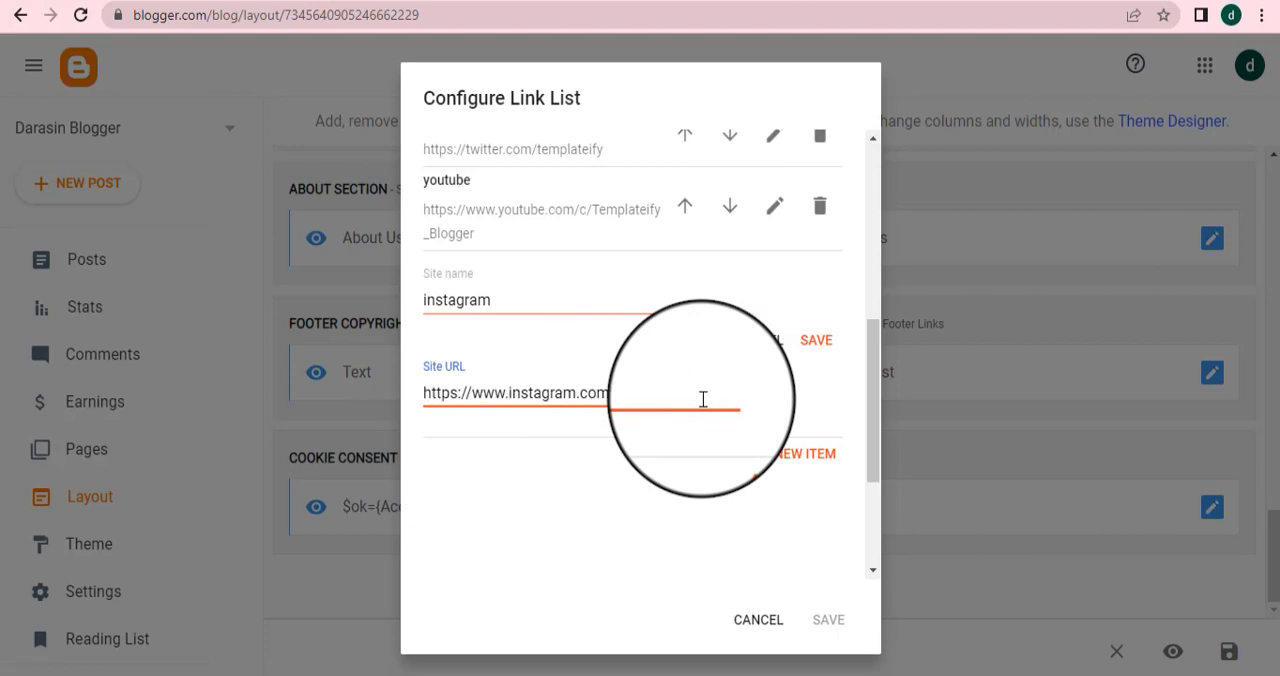
pyautogui.write('a')
pyautogui.write('dks')
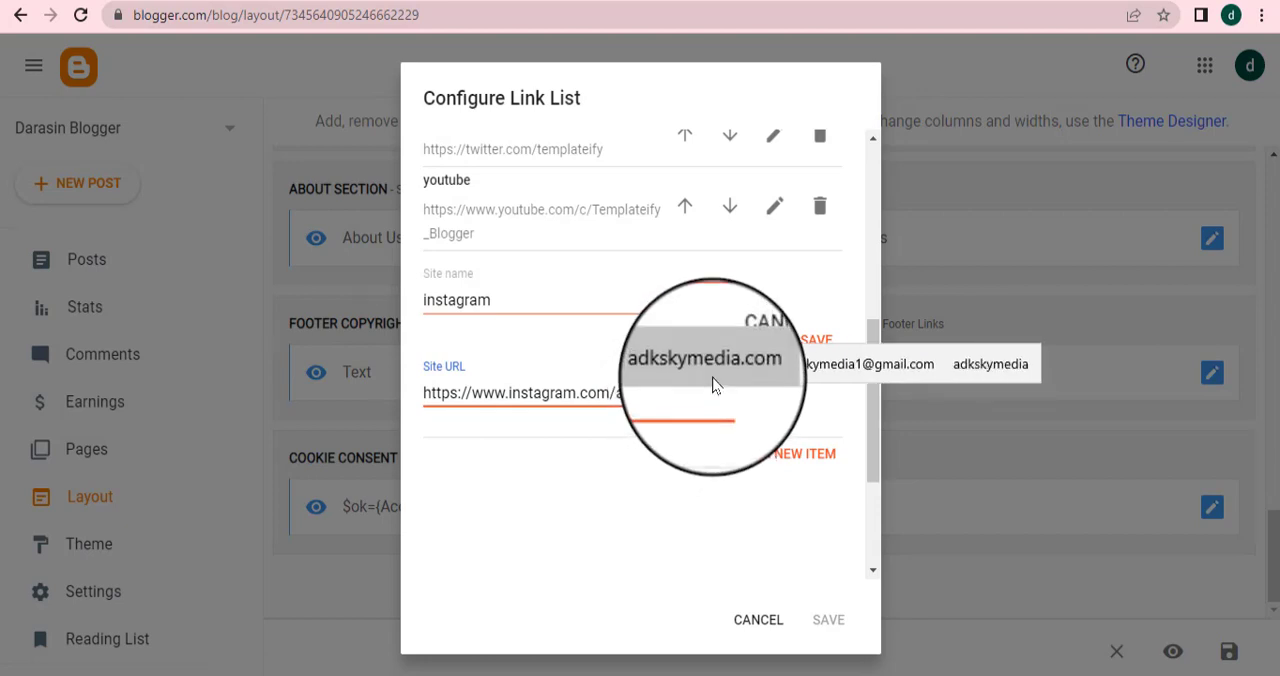
pyautogui.click(712, 385)
pyautogui.press('BackSpace')
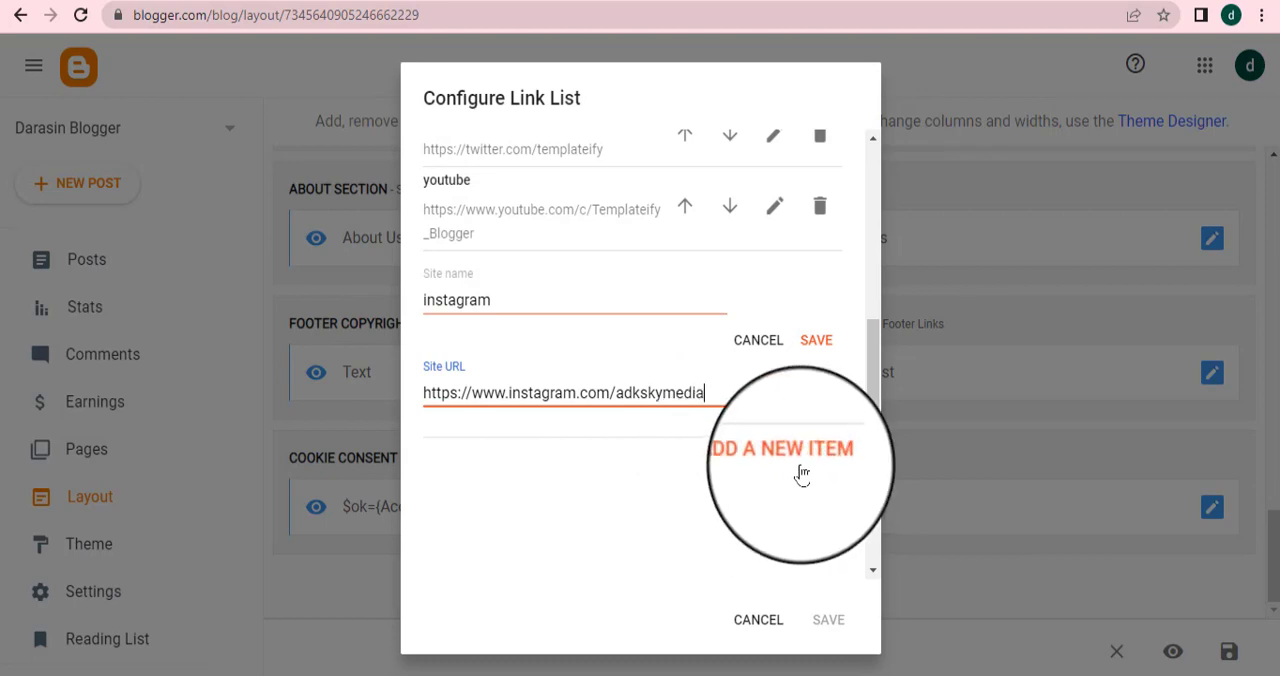
pyautogui.click(822, 343)
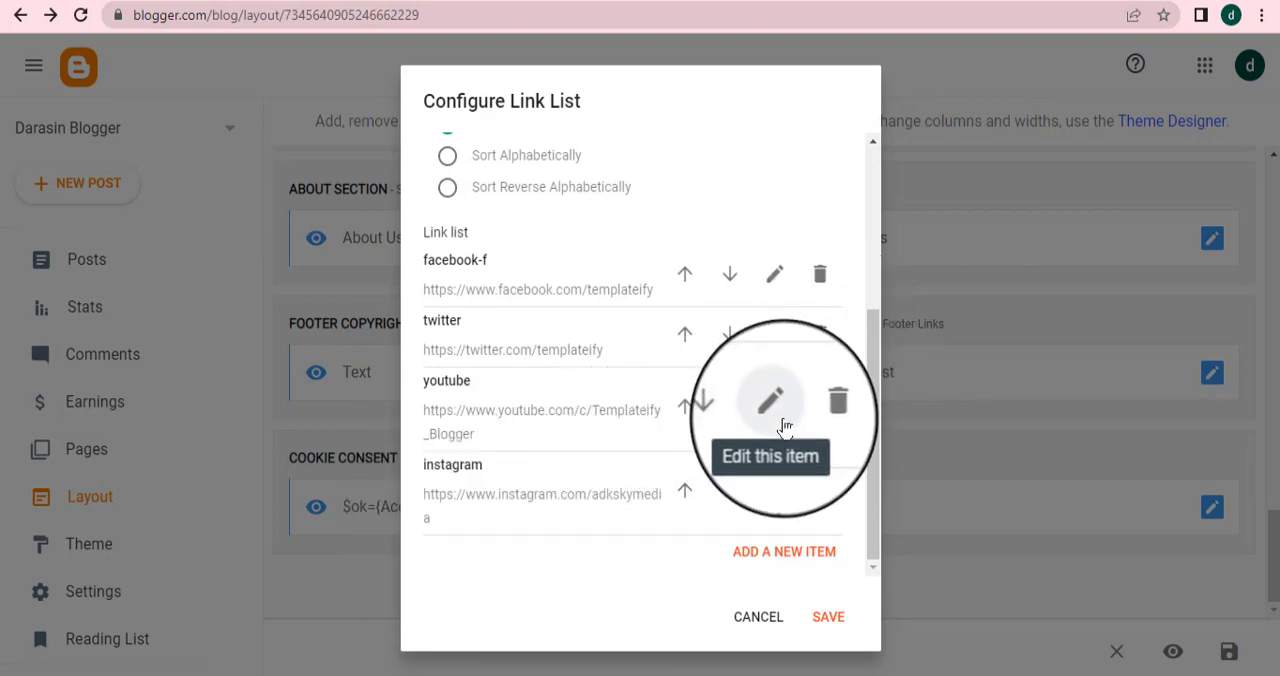
pyautogui.click(781, 416)
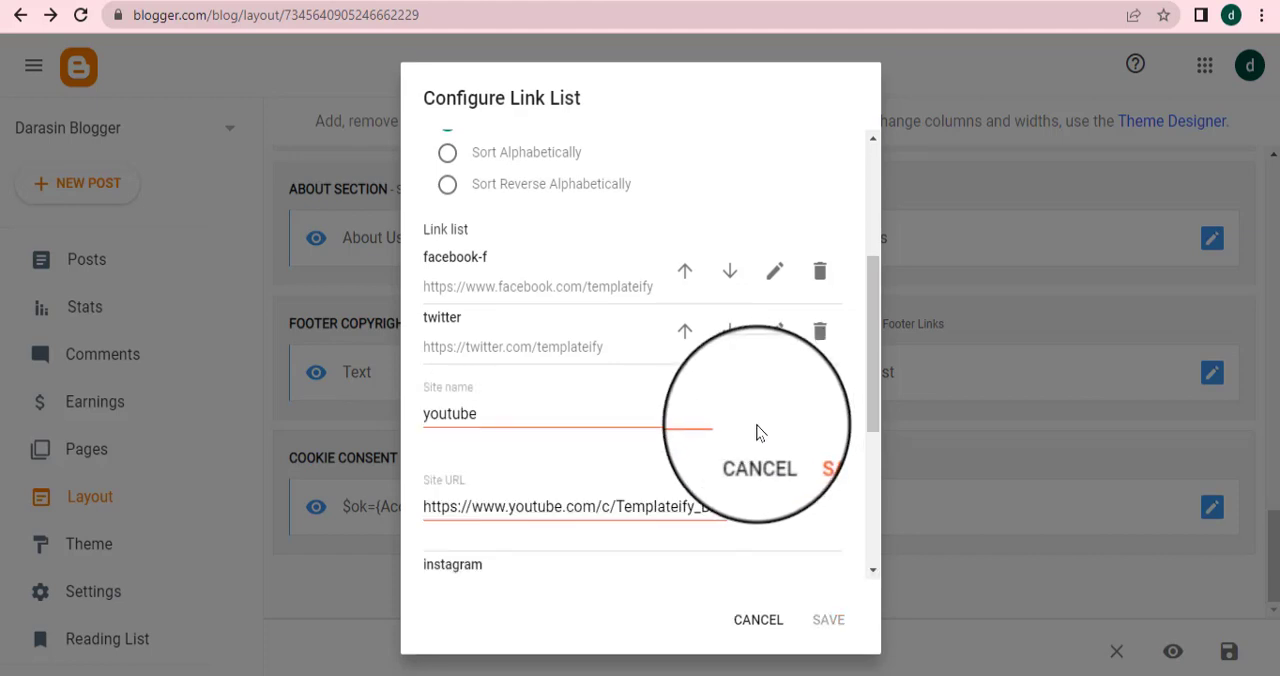
pyautogui.scroll(-1, 650, 490)
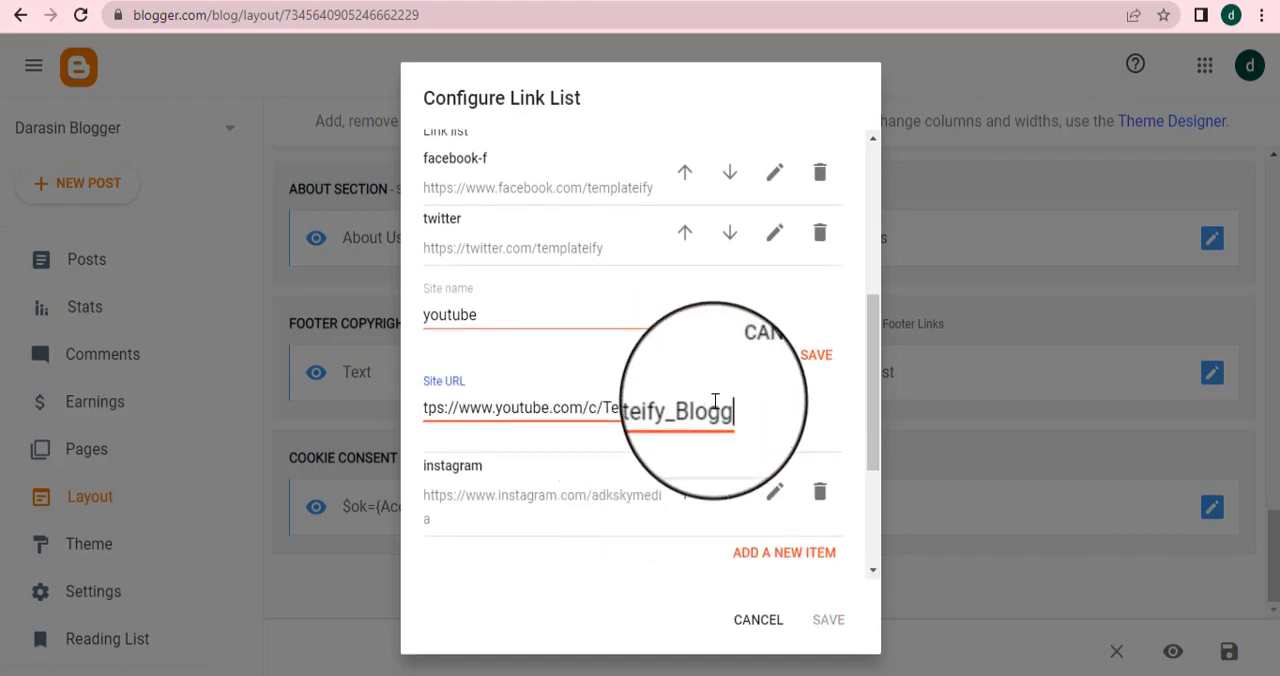
pyautogui.write('er')
pyautogui.press('BackSpace')
pyautogui.press('BackSpace')
pyautogui.press('BackSpace')
pyautogui.press('BackSpace')
pyautogui.press('BackSpace')
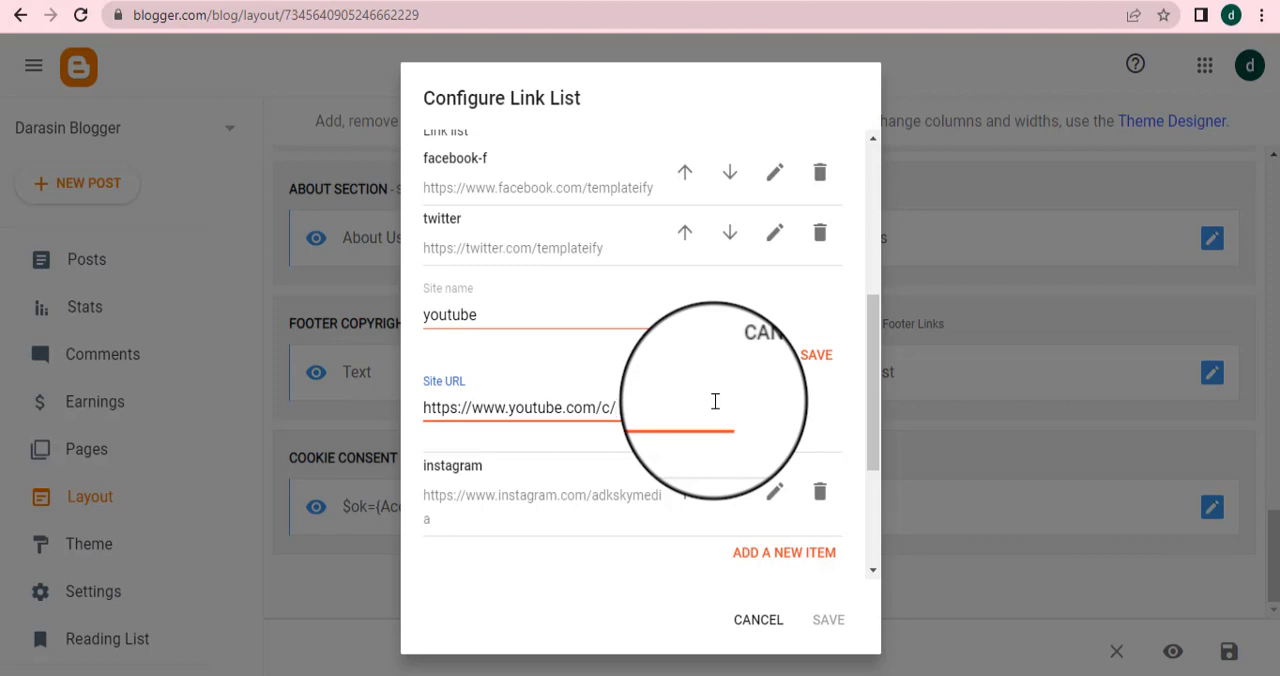
pyautogui.write('radktv')
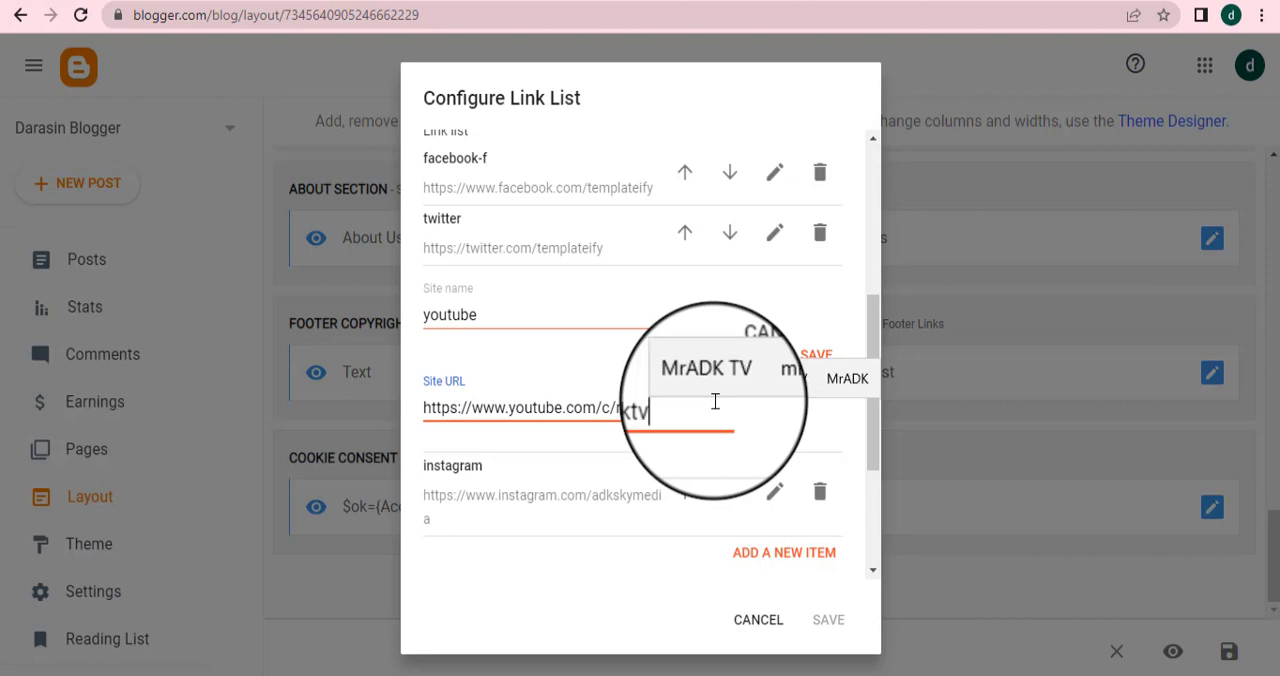
pyautogui.click(816, 362)
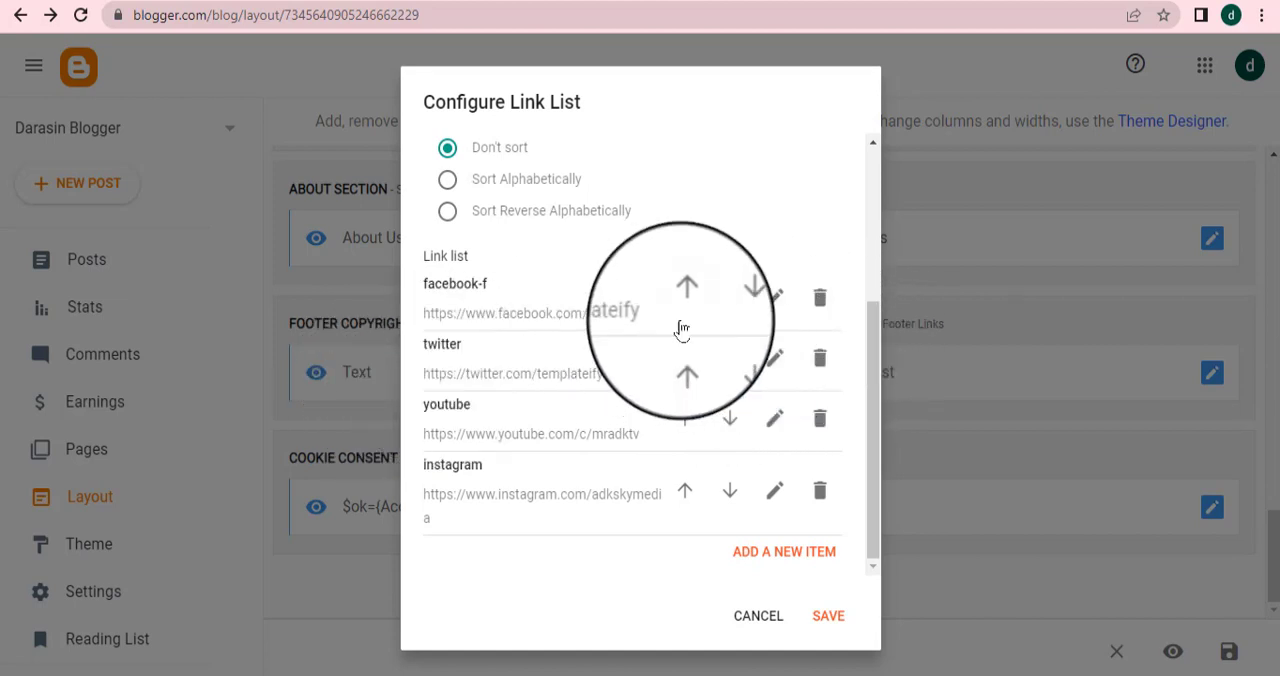
pyautogui.click(775, 297)
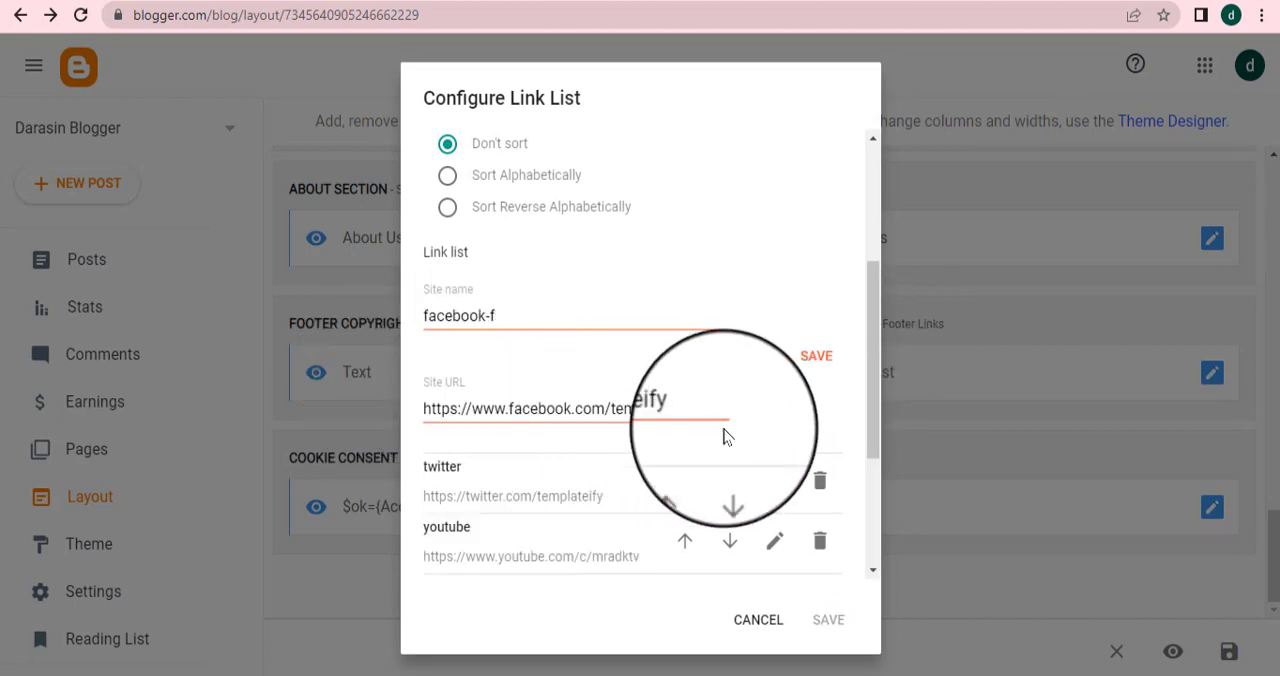
pyautogui.click(689, 408)
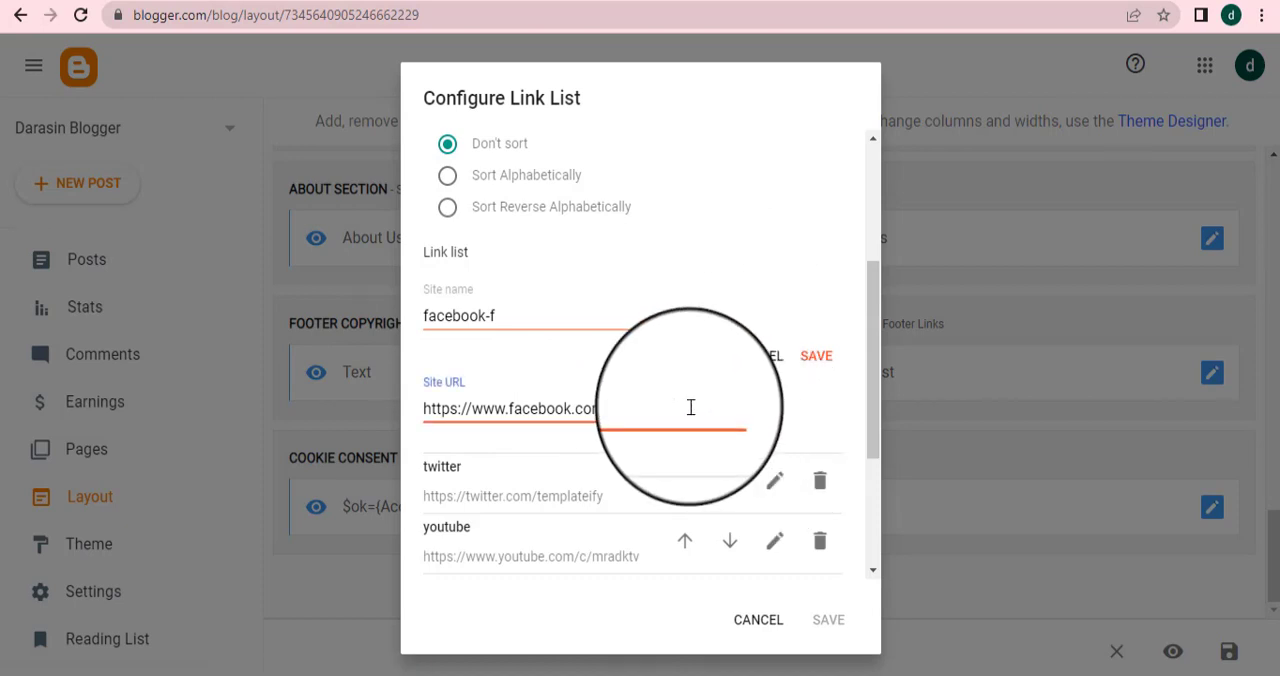
pyautogui.write('a')
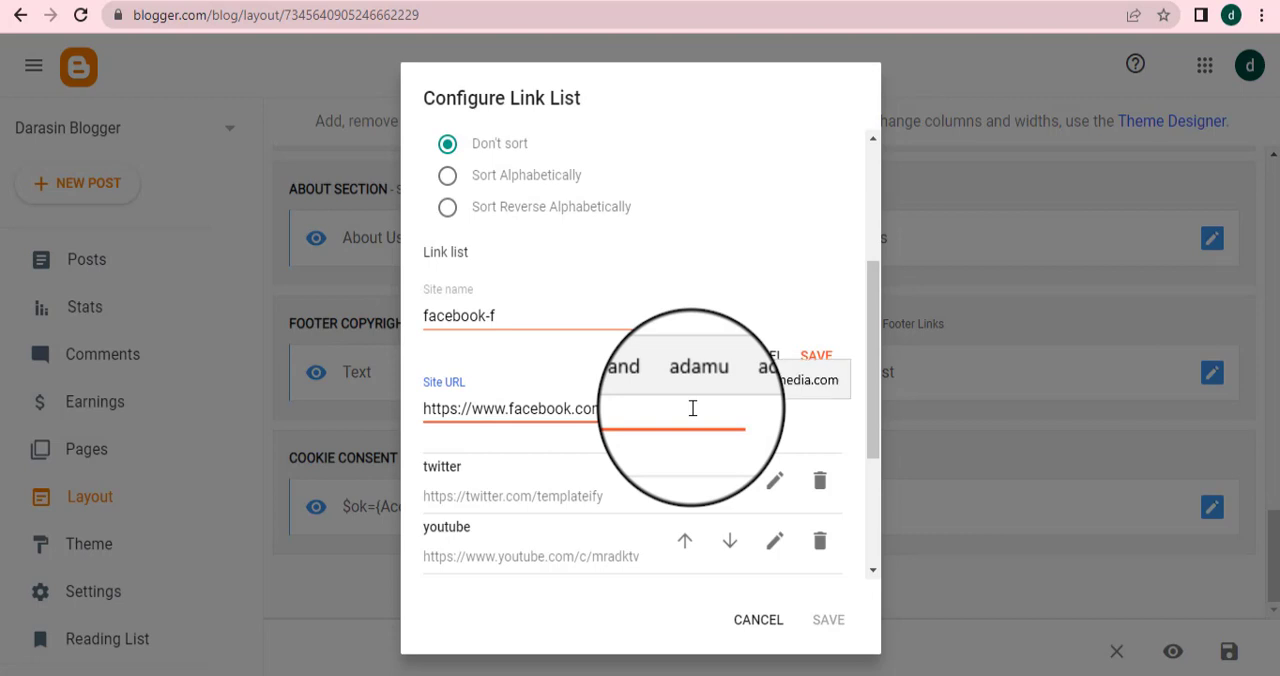
pyautogui.write('dks')
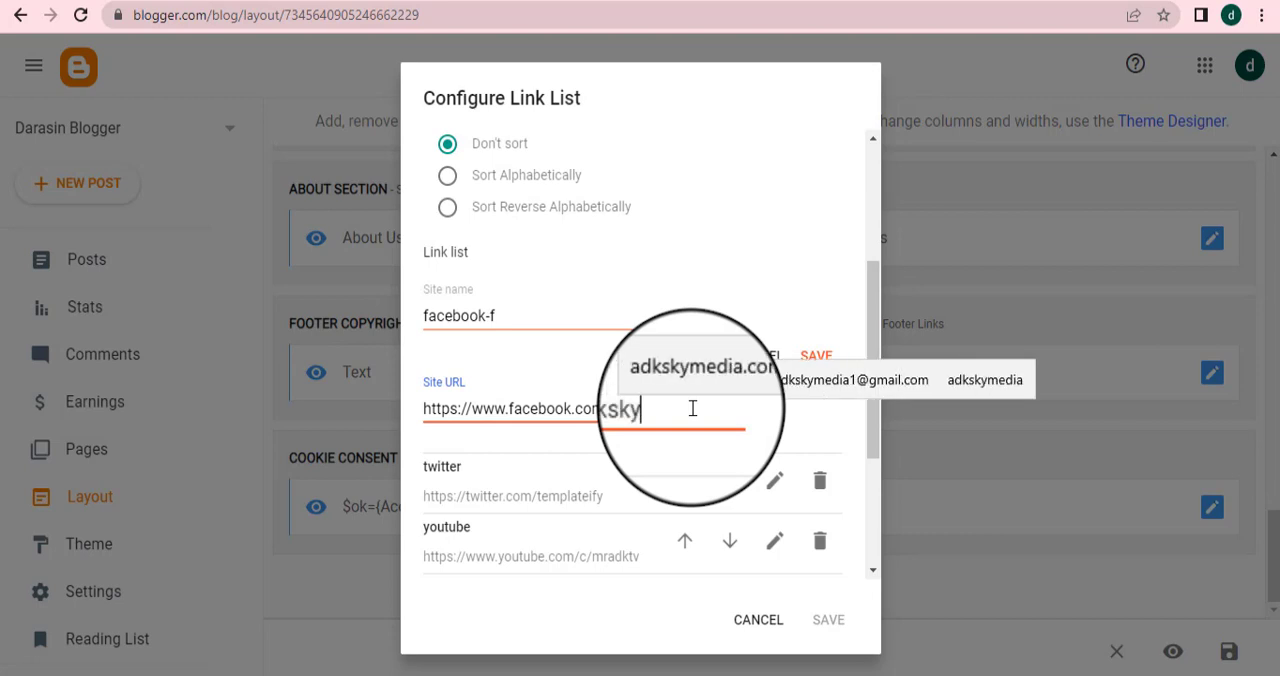
pyautogui.write('ky')
pyautogui.click(702, 392)
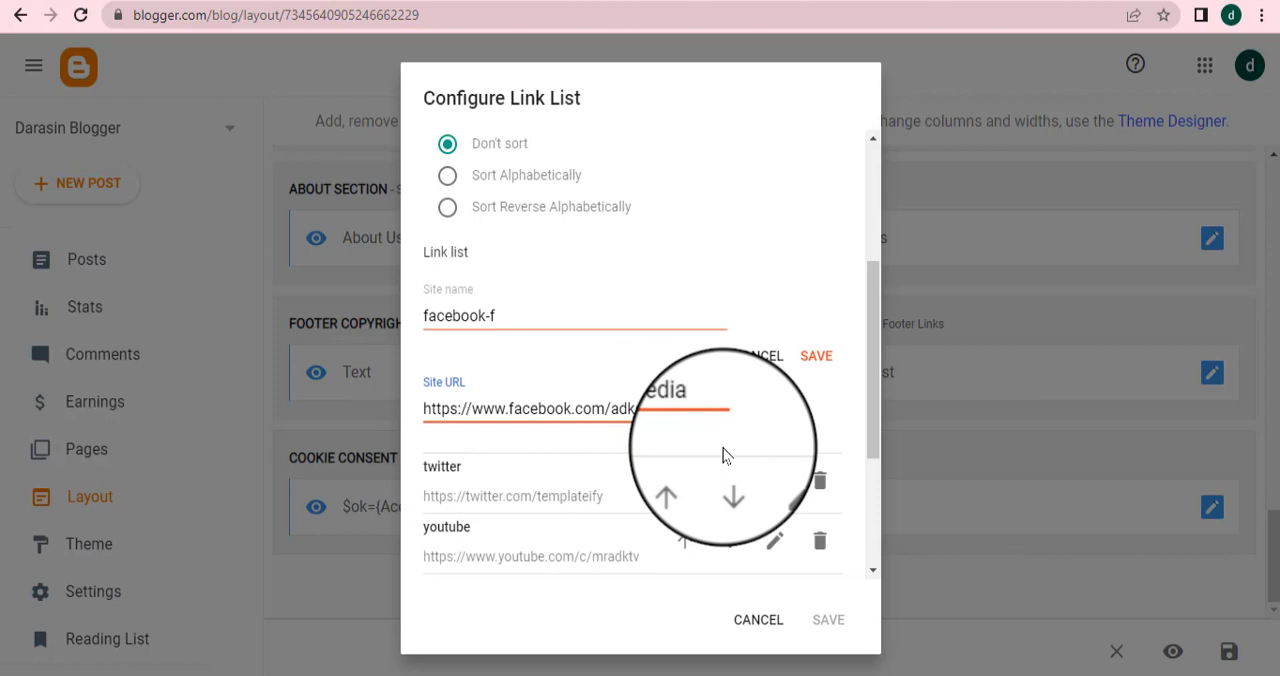
pyautogui.click(810, 364)
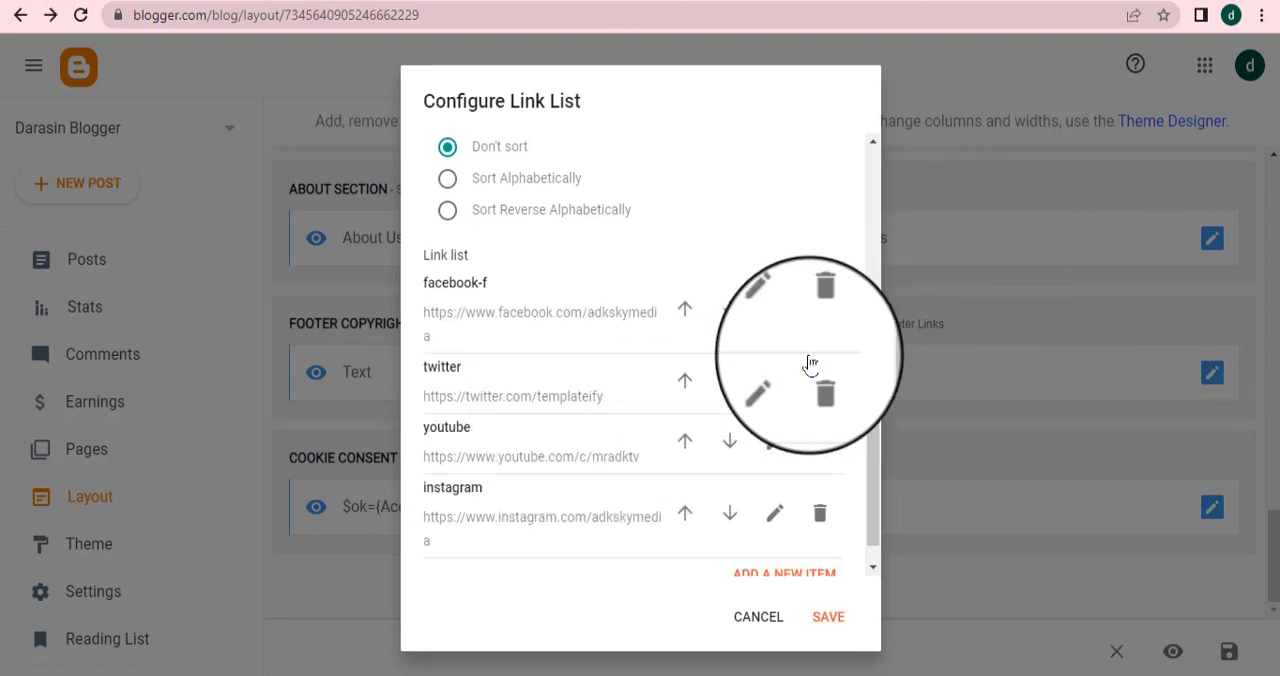
pyautogui.click(828, 618)
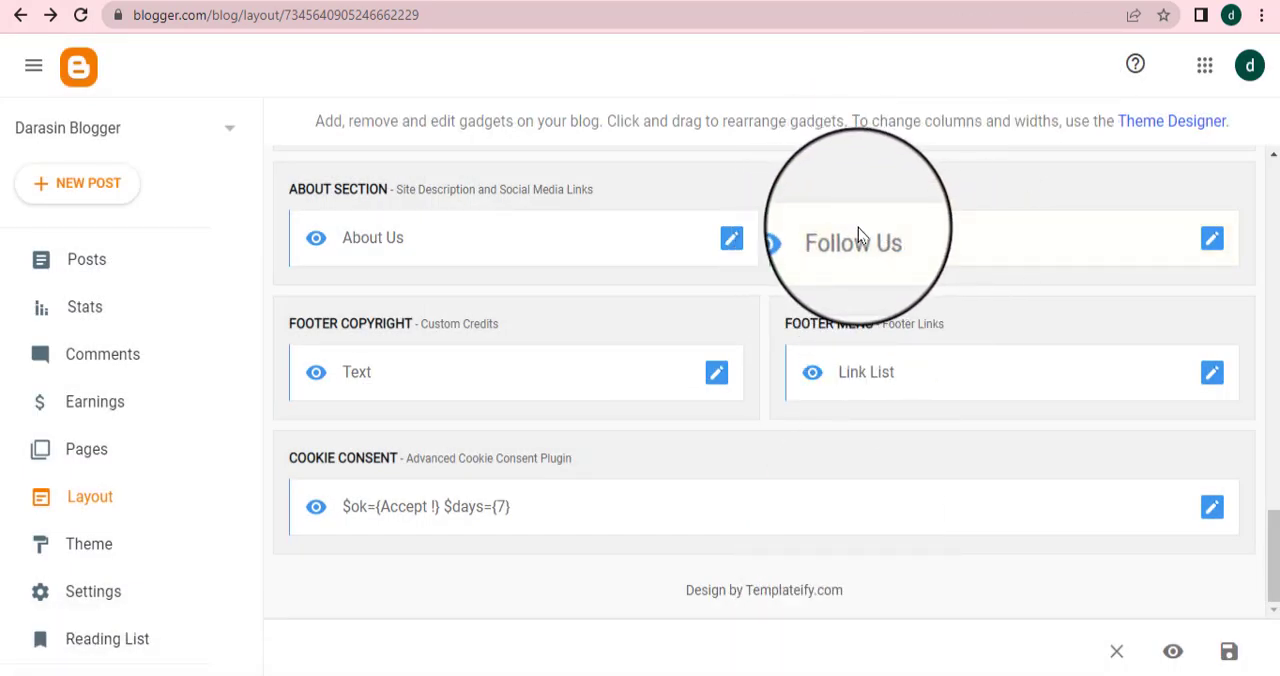
# Open the Footer Copyright Text gadget and change the content's opening word to Copyright
pyautogui.click(716, 376)
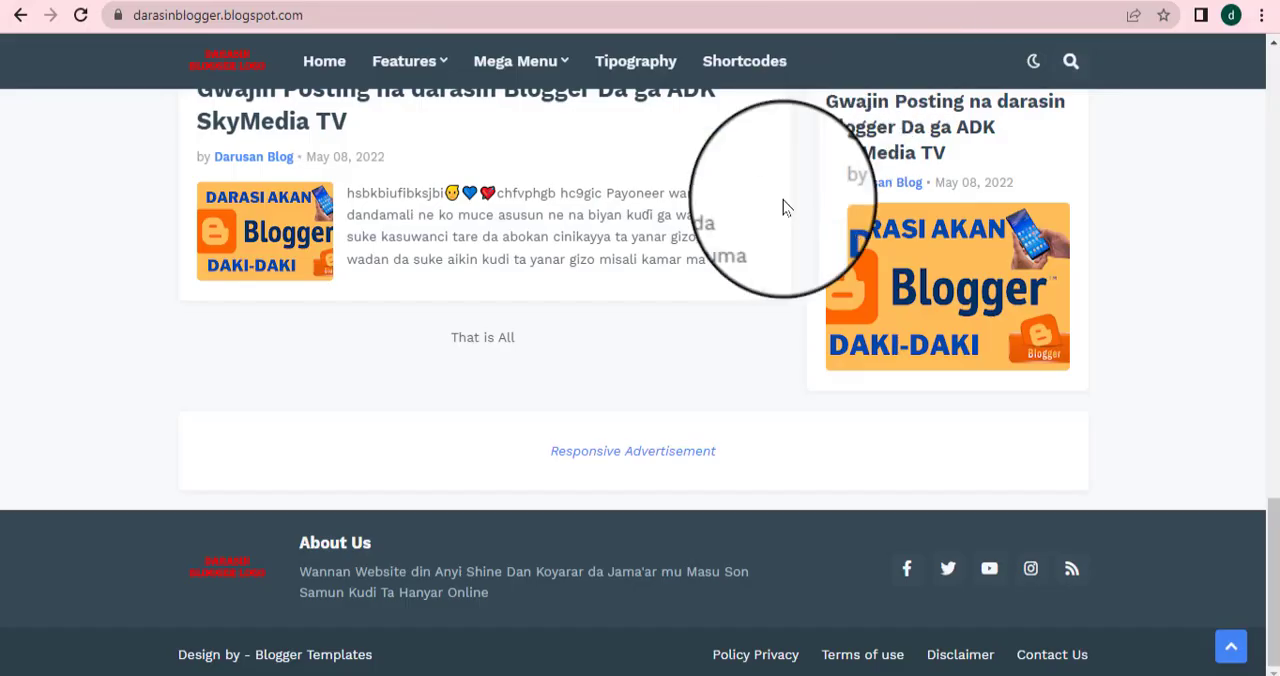
pyautogui.click(82, 17)
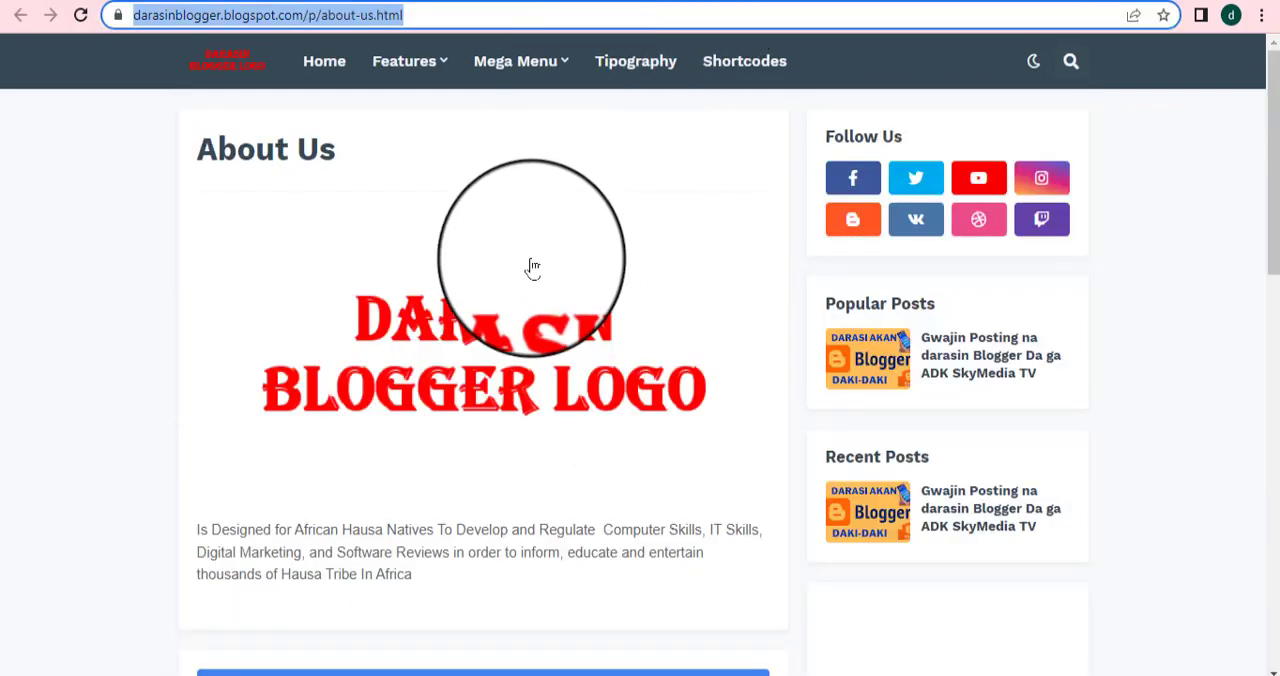
pyautogui.scroll(-1, 529, 271)
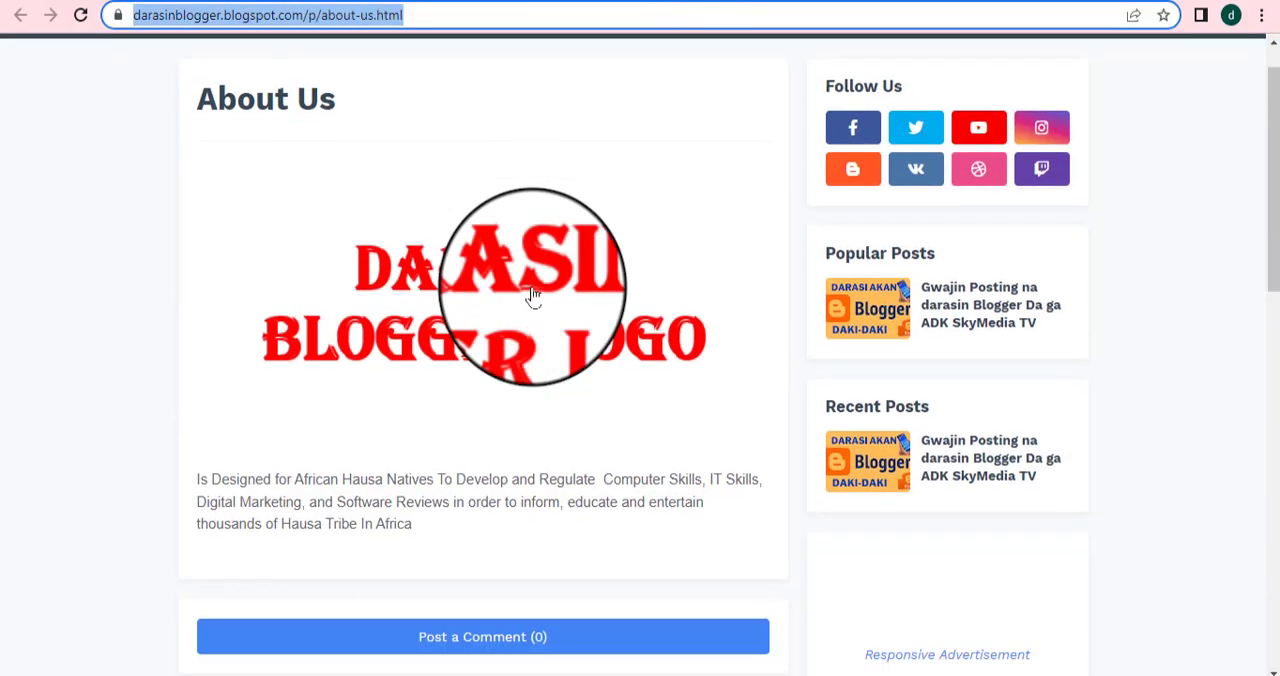
pyautogui.click(494, 0)
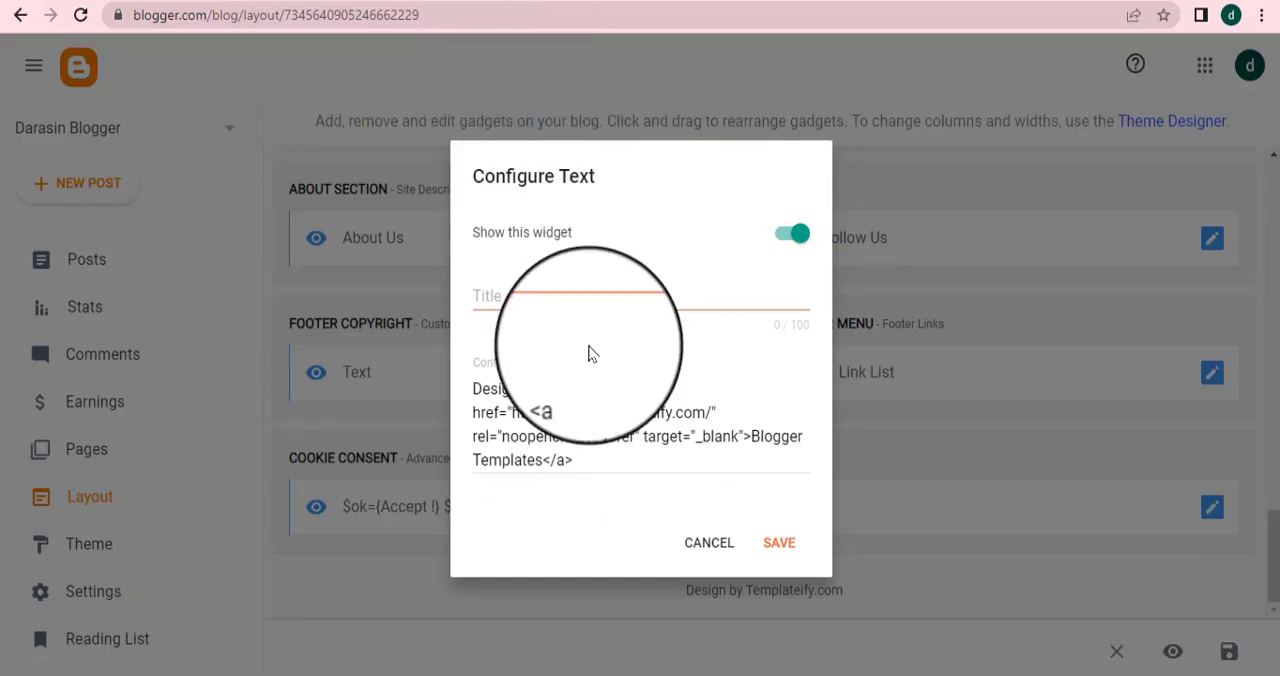
pyautogui.click(543, 390)
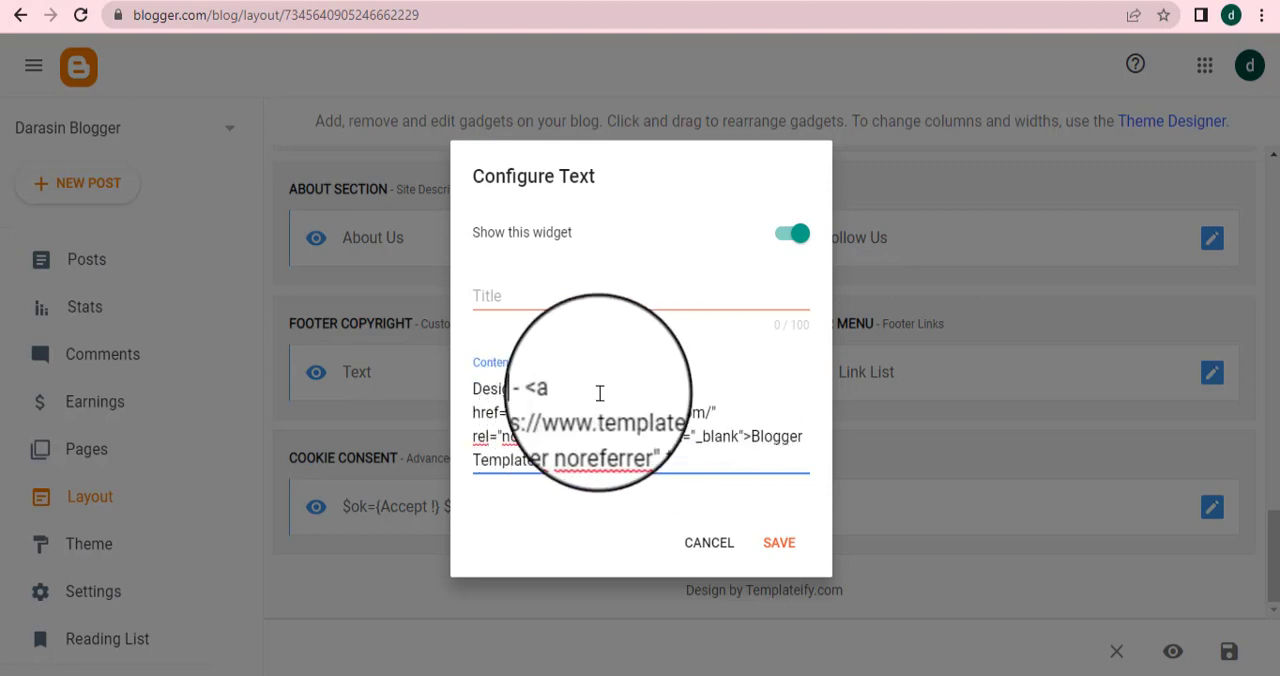
pyautogui.press('BackSpace')
pyautogui.press('BackSpace')
pyautogui.press('BackSpace')
pyautogui.press('BackSpace')
pyautogui.press('BackSpace')
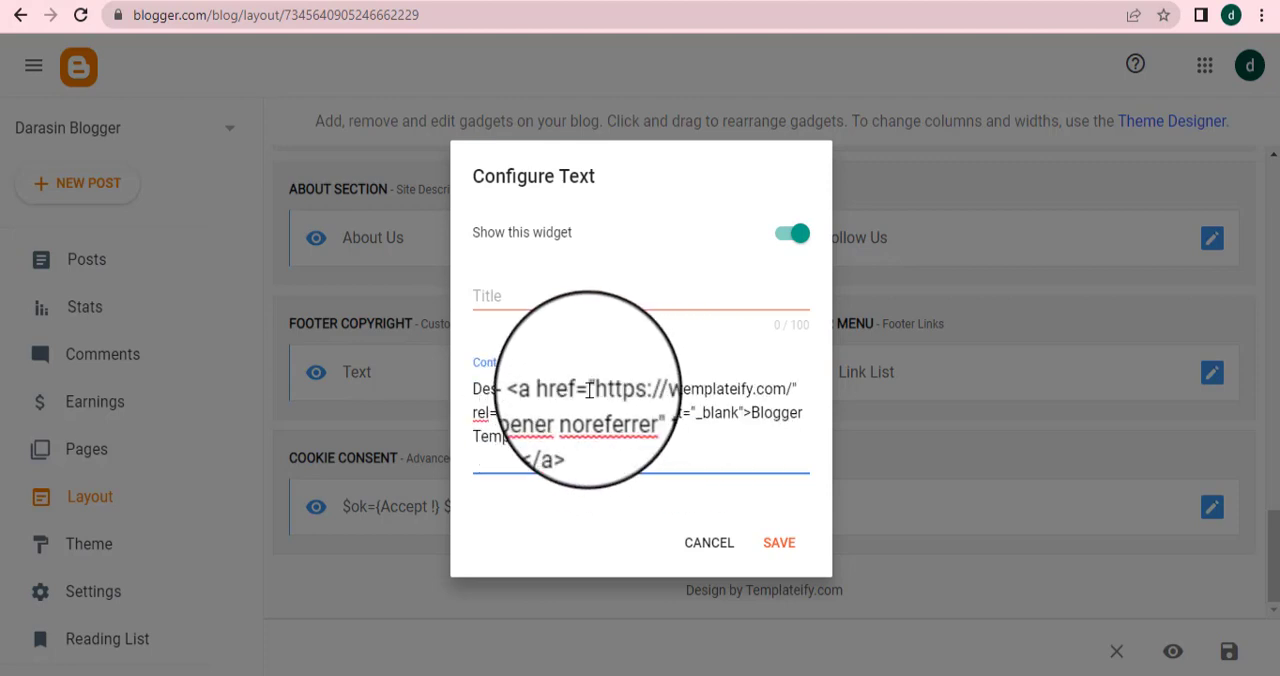
pyautogui.press('BackSpace')
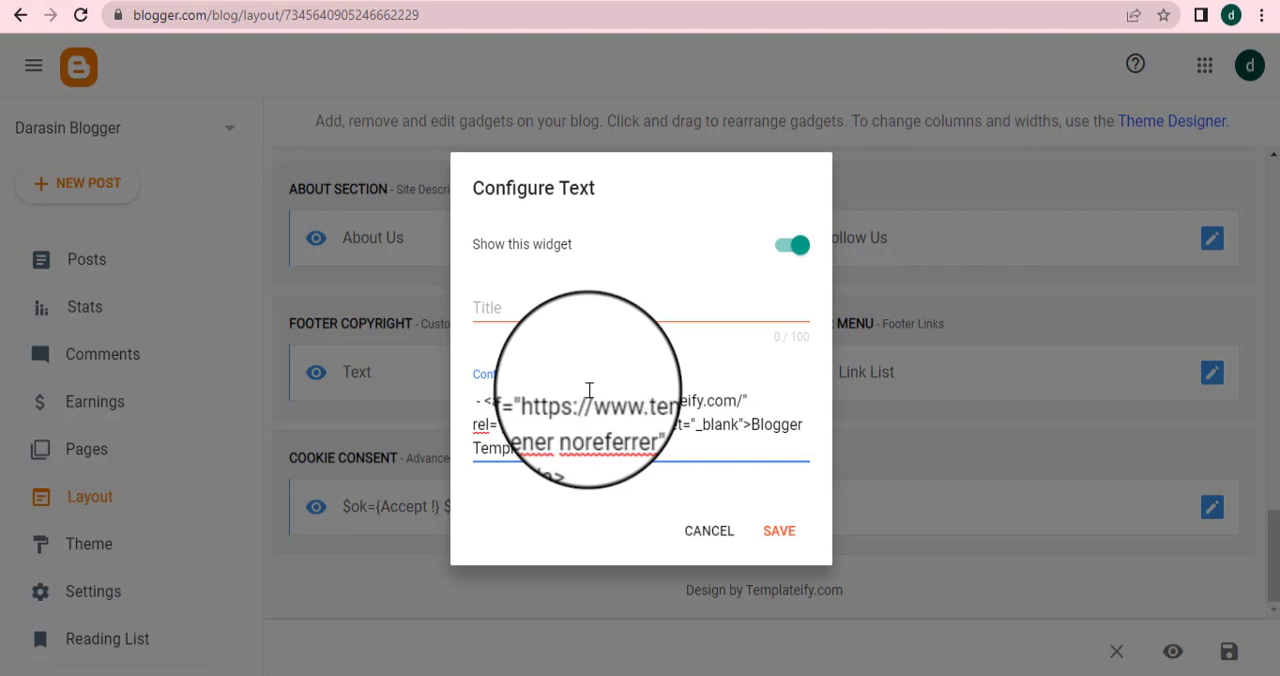
pyautogui.write('C')
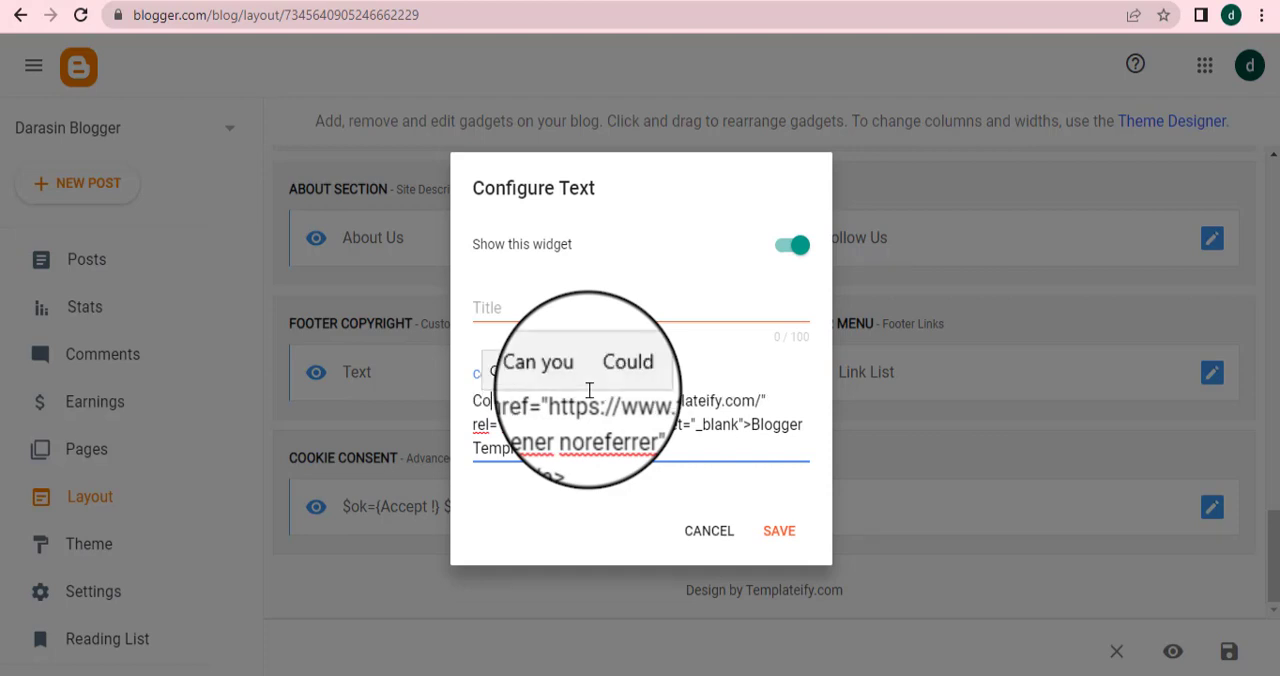
pyautogui.write('o')
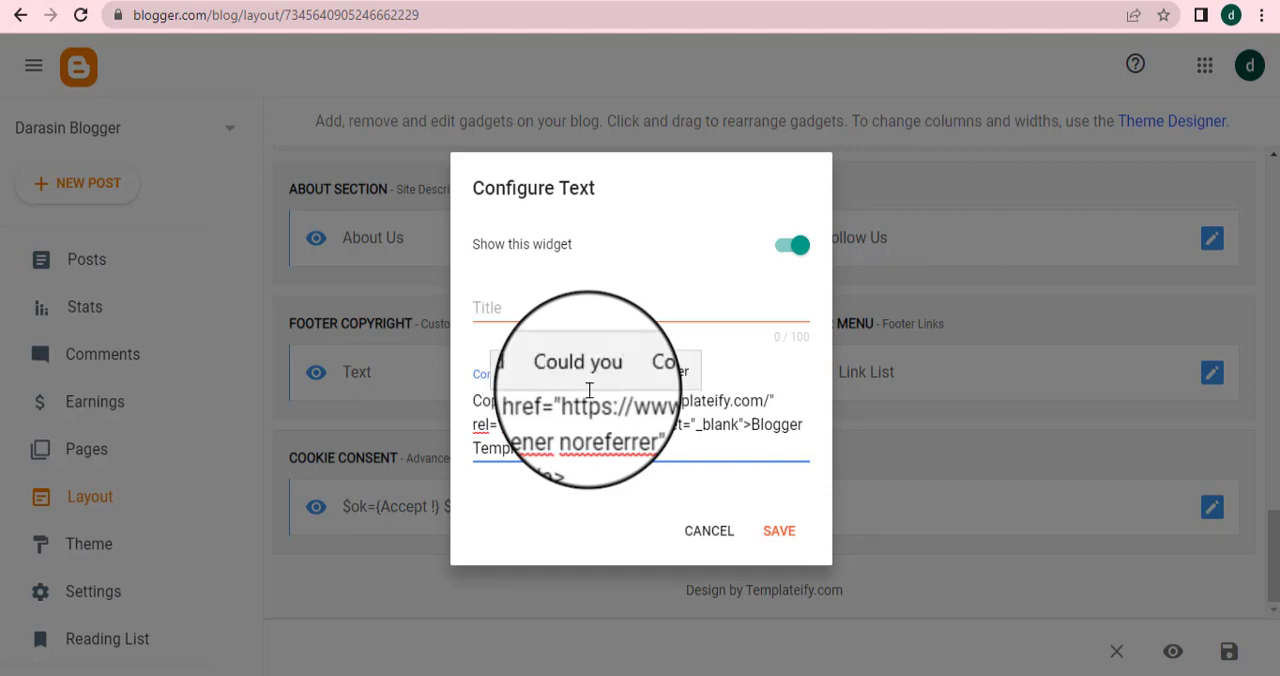
pyautogui.write('py')
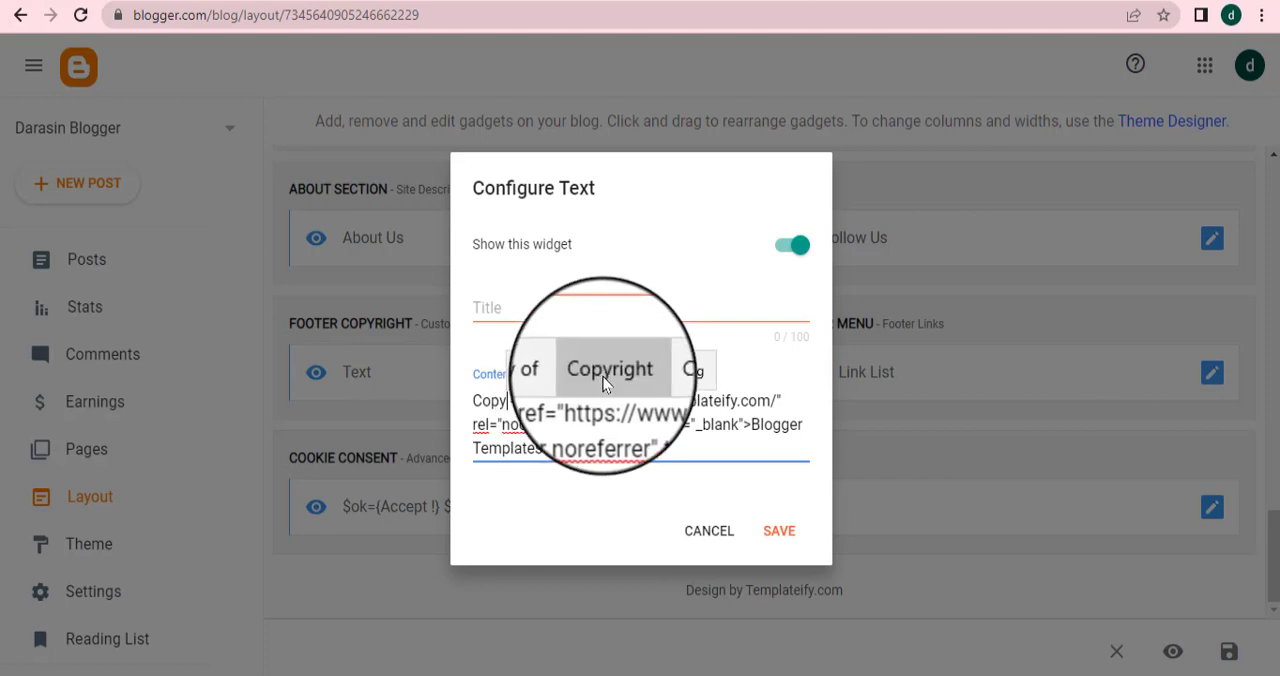
pyautogui.click(615, 372)
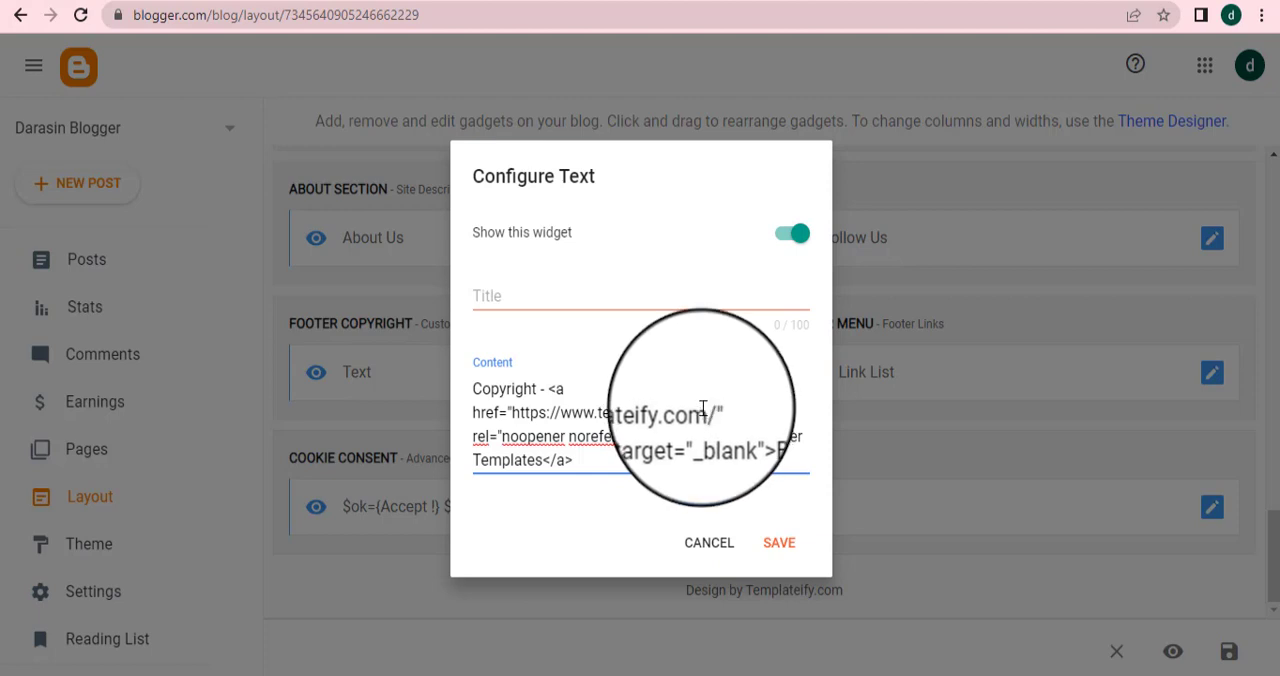
pyautogui.press('BackSpace')
pyautogui.press('BackSpace')
pyautogui.press('BackSpace')
pyautogui.press('BackSpace')
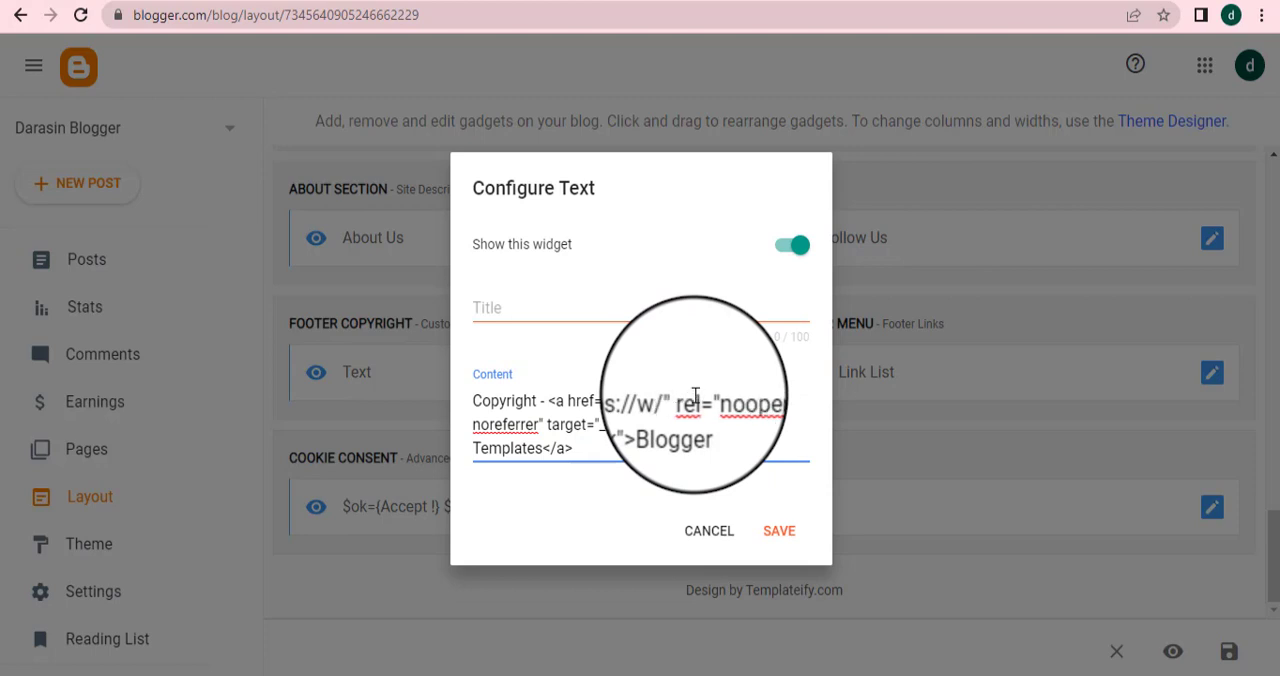
pyautogui.press('BackSpace')
pyautogui.press('BackSpace')
pyautogui.press('BackSpace')
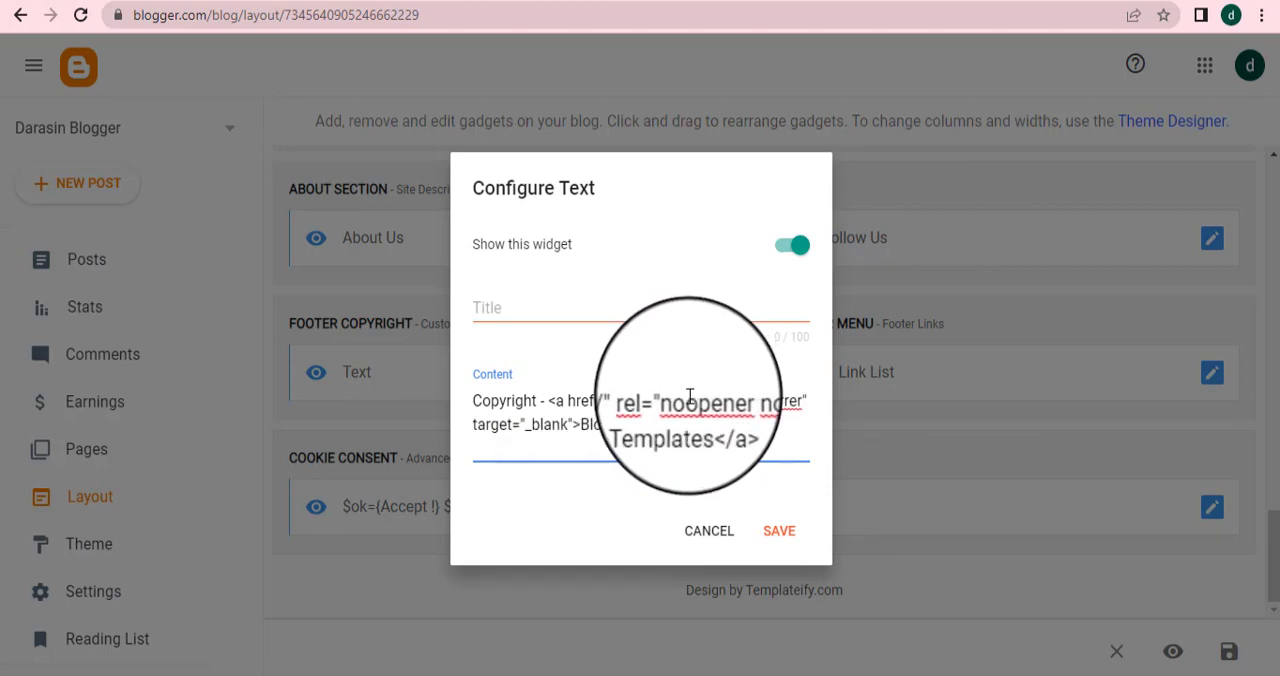
pyautogui.press('BackSpace')
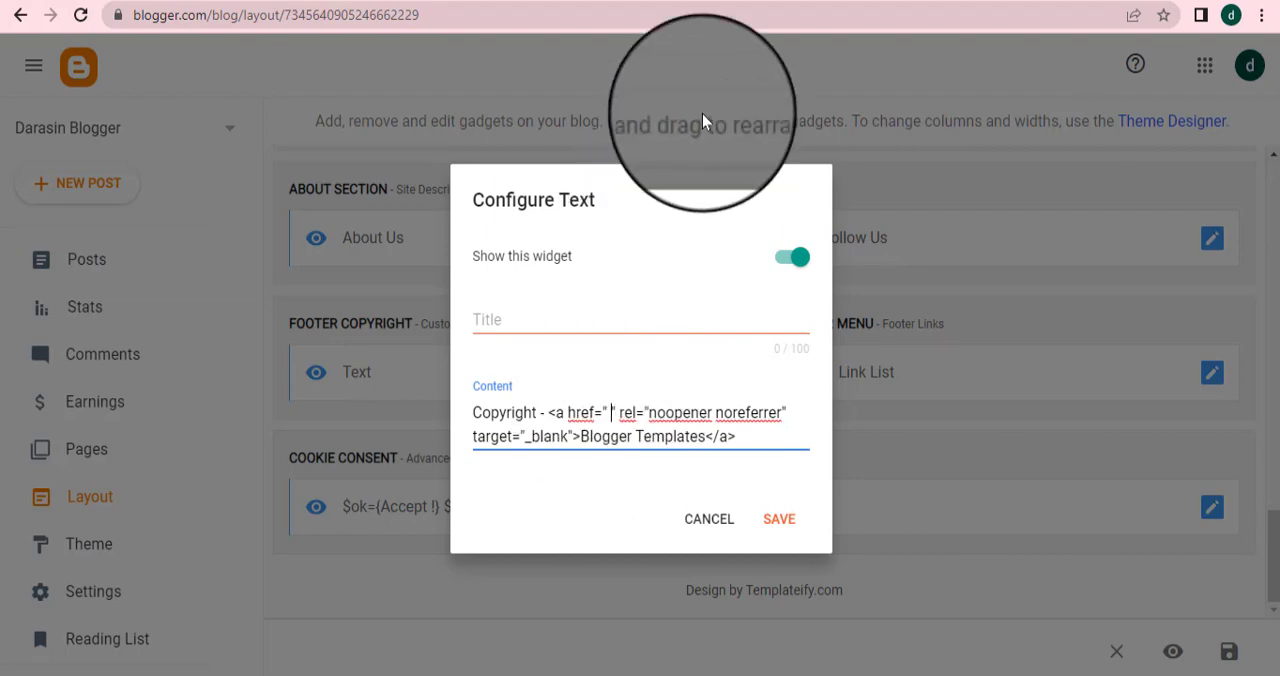
pyautogui.click(888, 0)
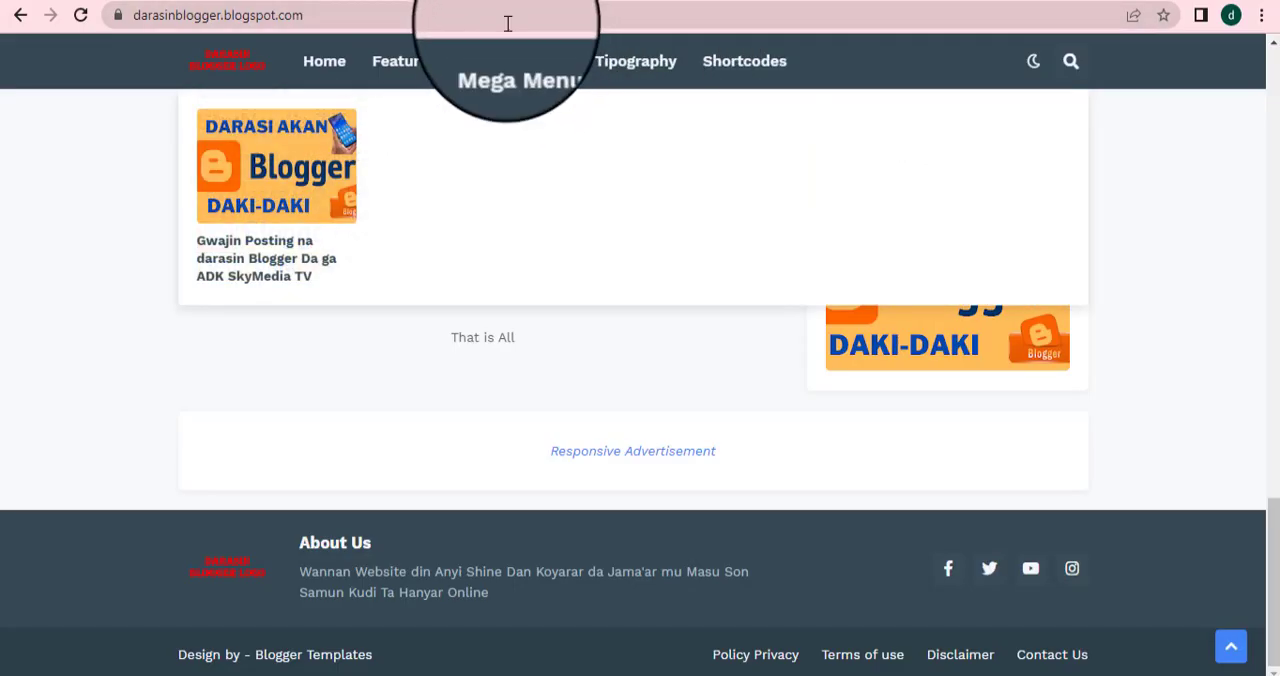
pyautogui.click(498, 15)
pyautogui.hotkey('ctrl', 'c')
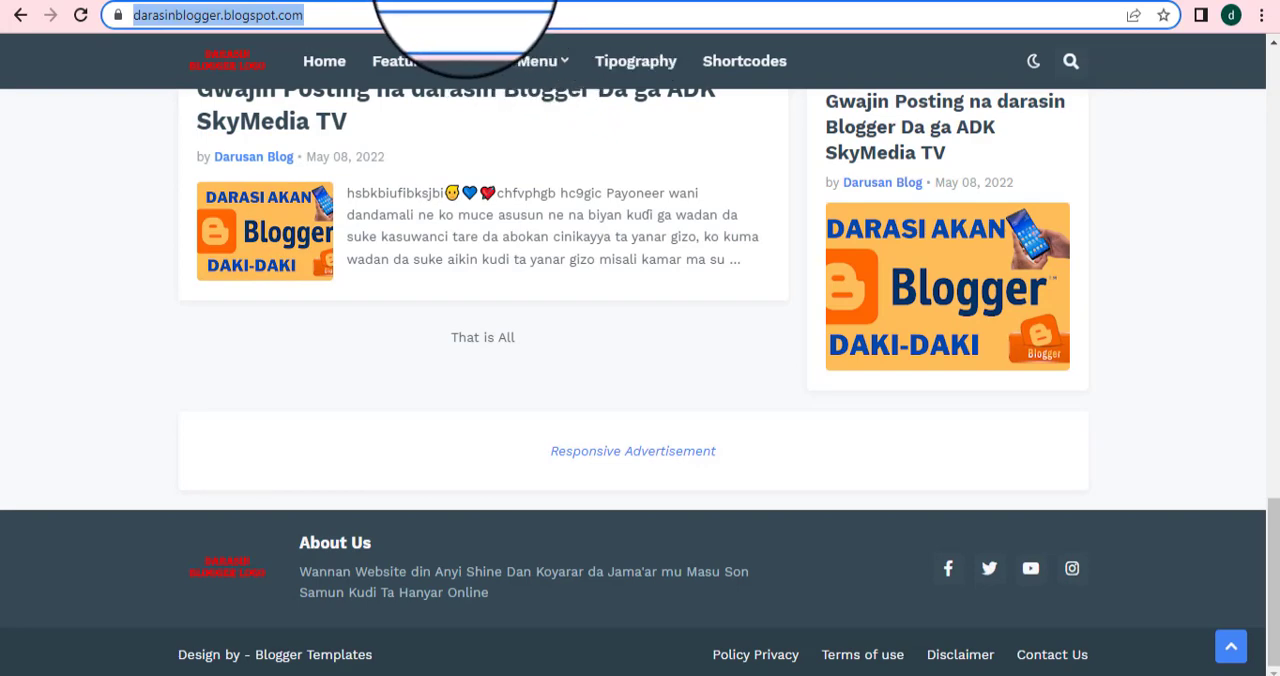
pyautogui.click(490, 0)
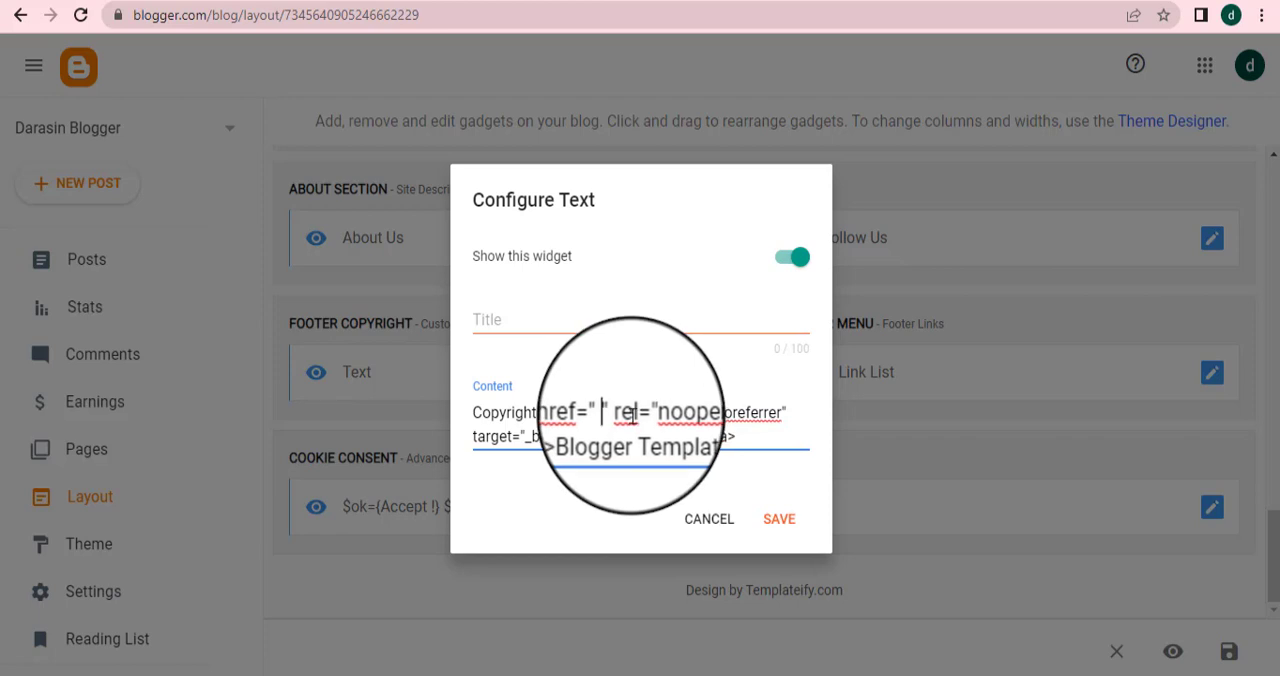
pyautogui.hotkey('ctrl', 'v')
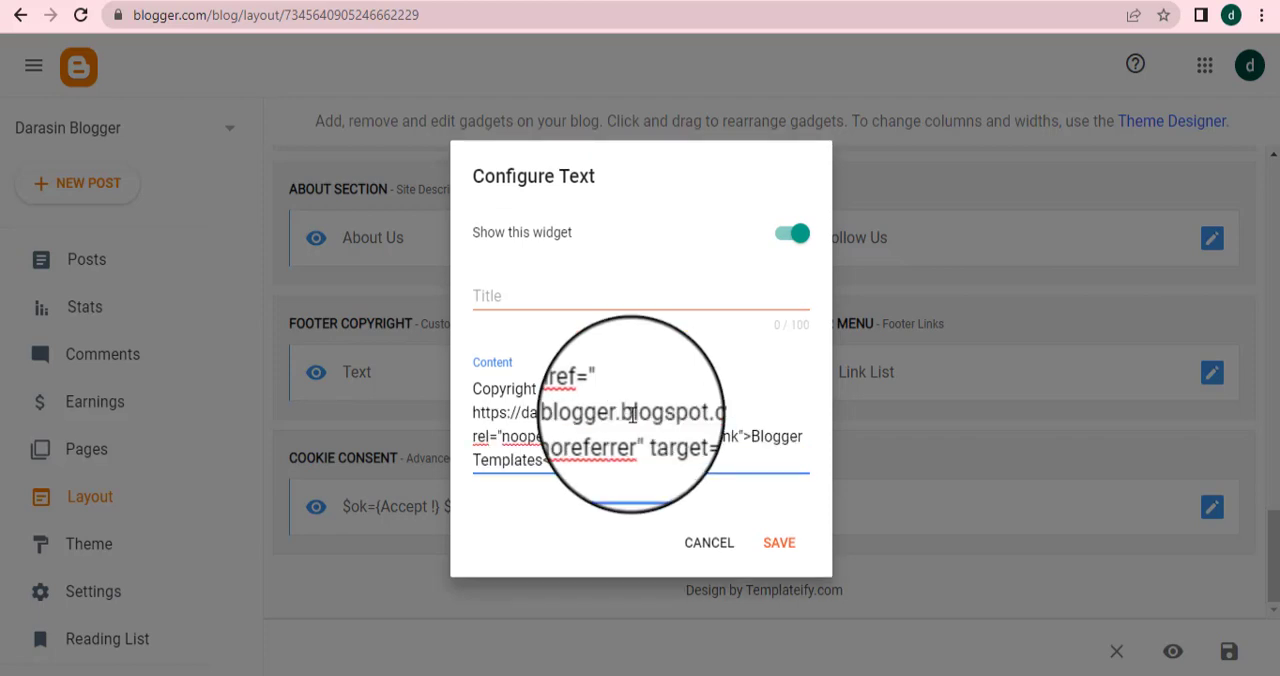
# Change the link text to Darasin Blogger, then save the Text gadget and the layout
pyautogui.click(546, 460)
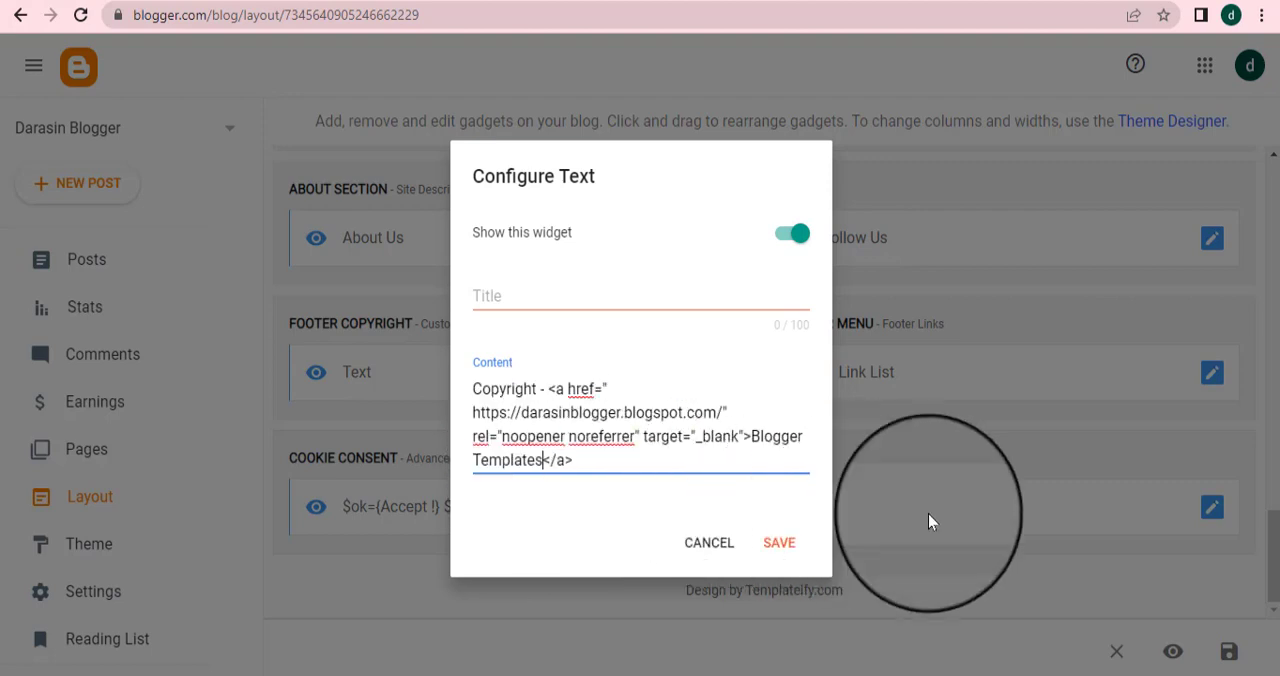
pyautogui.press('BackSpace')
pyautogui.press('BackSpace')
pyautogui.press('BackSpace')
pyautogui.press('BackSpace')
pyautogui.press('BackSpace')
pyautogui.press('BackSpace')
pyautogui.press('BackSpace')
pyautogui.press('BackSpace')
pyautogui.press('BackSpace')
pyautogui.press('BackSpace')
pyautogui.press('BackSpace')
pyautogui.press('BackSpace')
pyautogui.press('BackSpace')
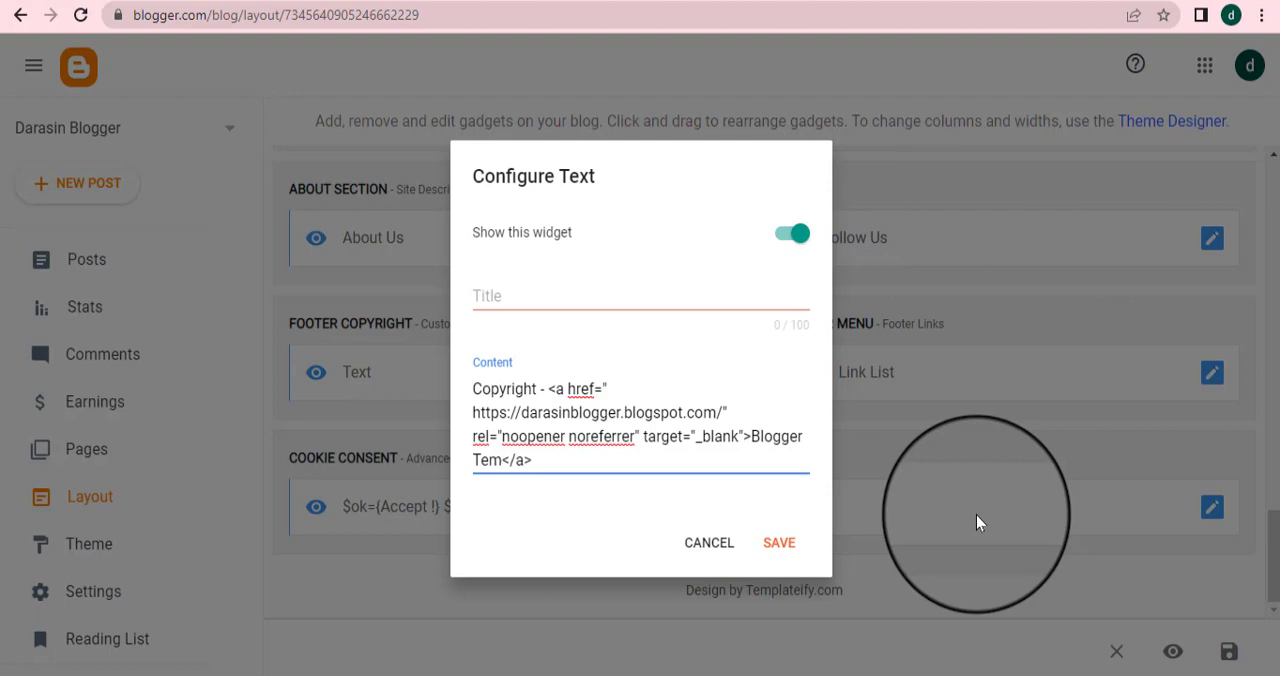
pyautogui.press('BackSpace')
pyautogui.press('BackSpace')
pyautogui.press('BackSpace')
pyautogui.press('BackSpace')
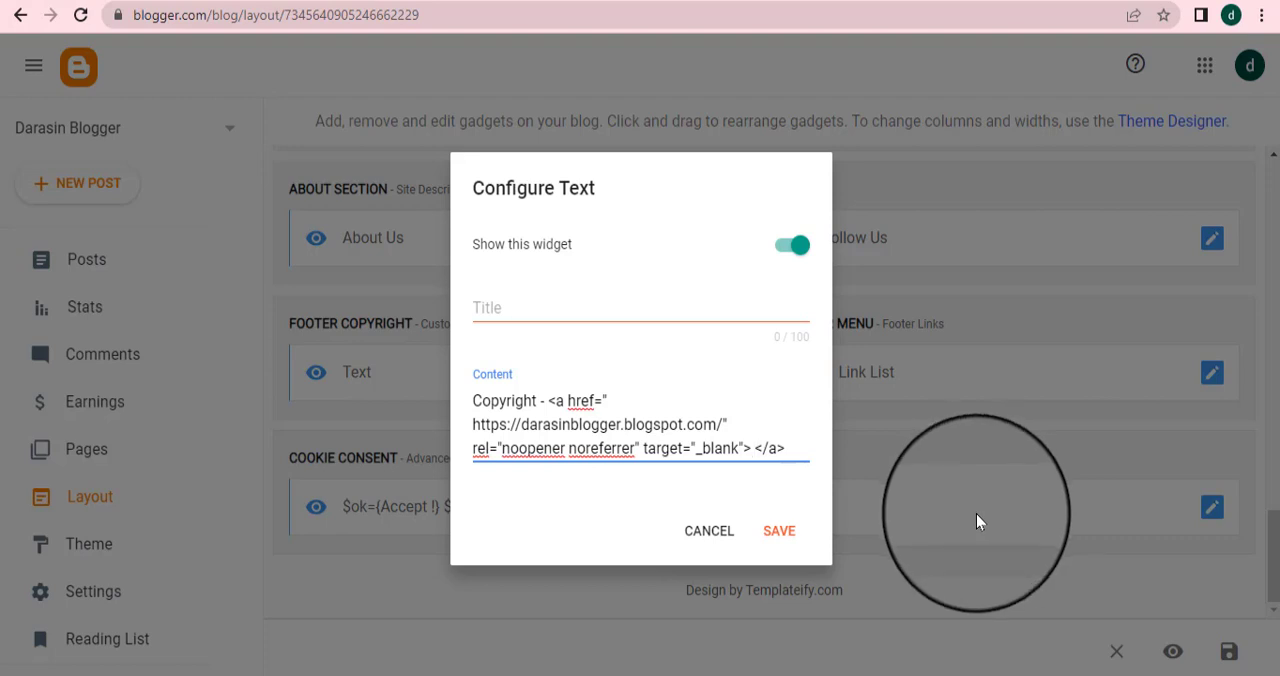
pyautogui.write('Dar')
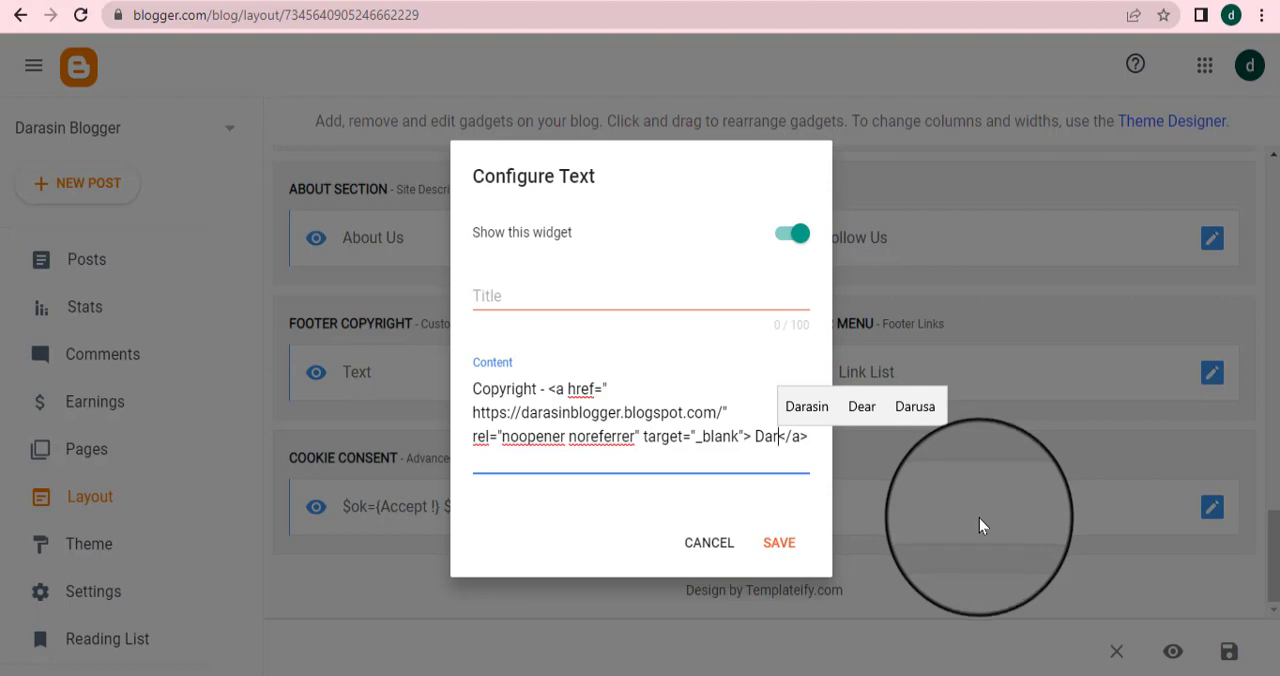
pyautogui.click(806, 406)
pyautogui.write('B')
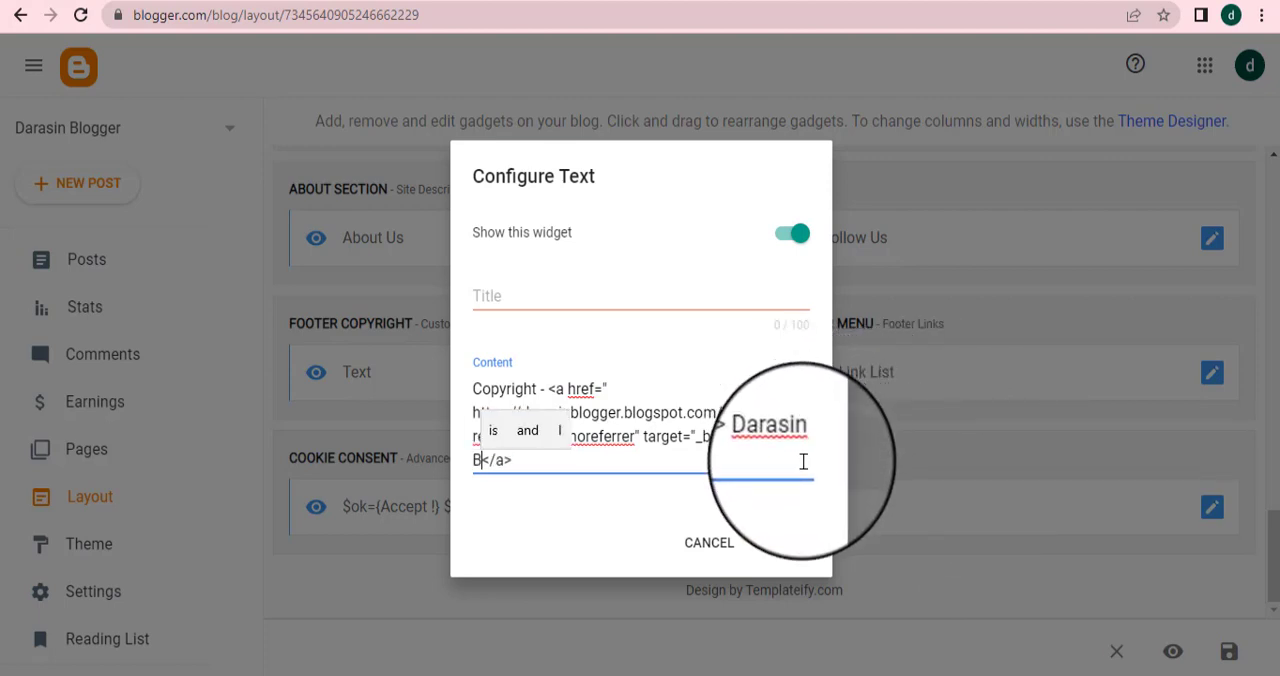
pyautogui.write('logge')
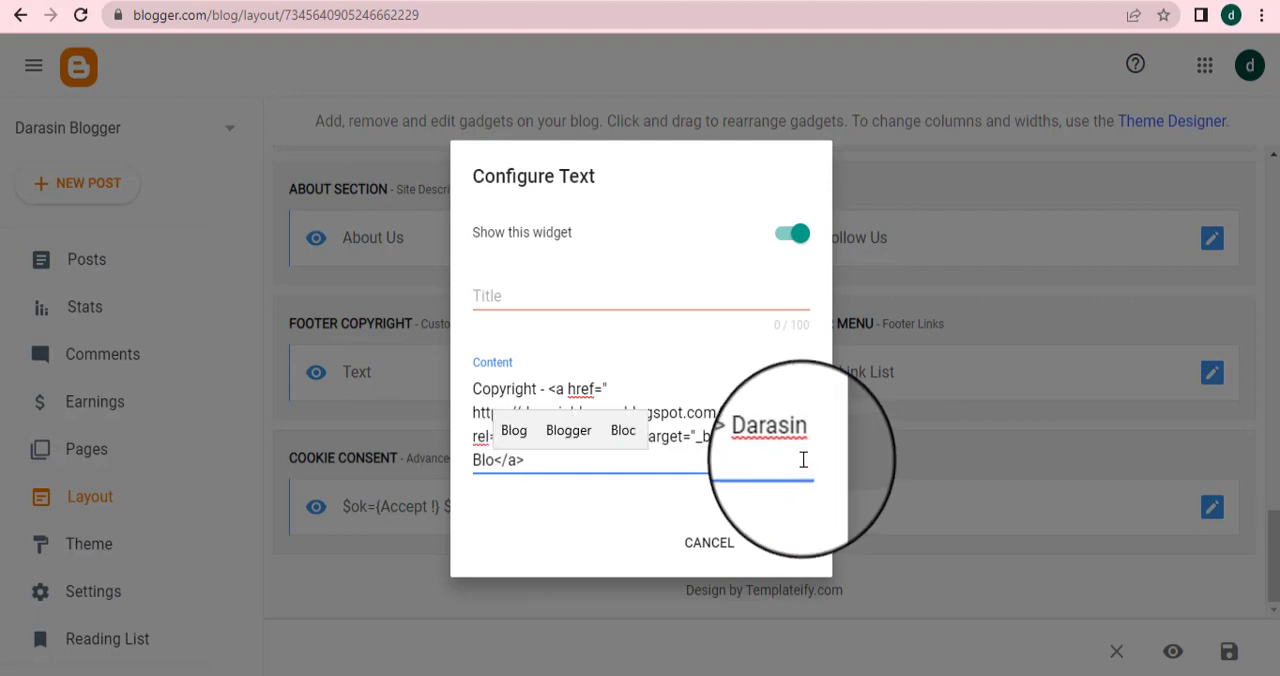
pyautogui.write('r')
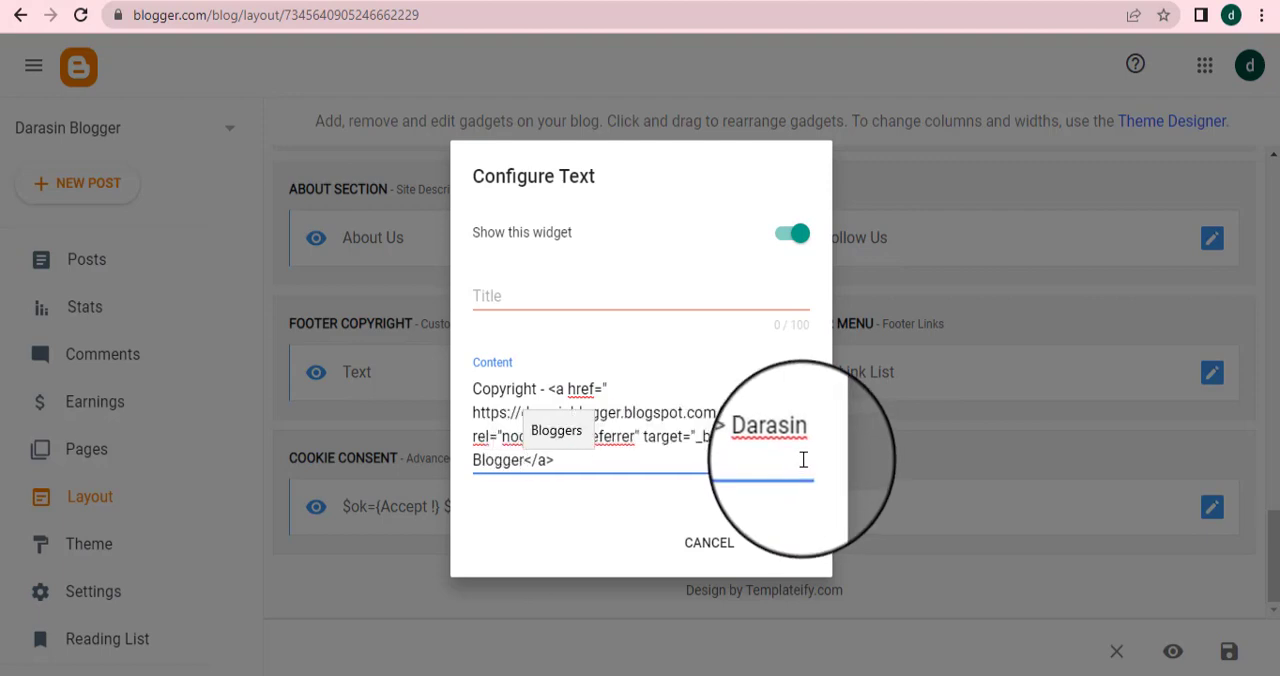
pyautogui.click(788, 540)
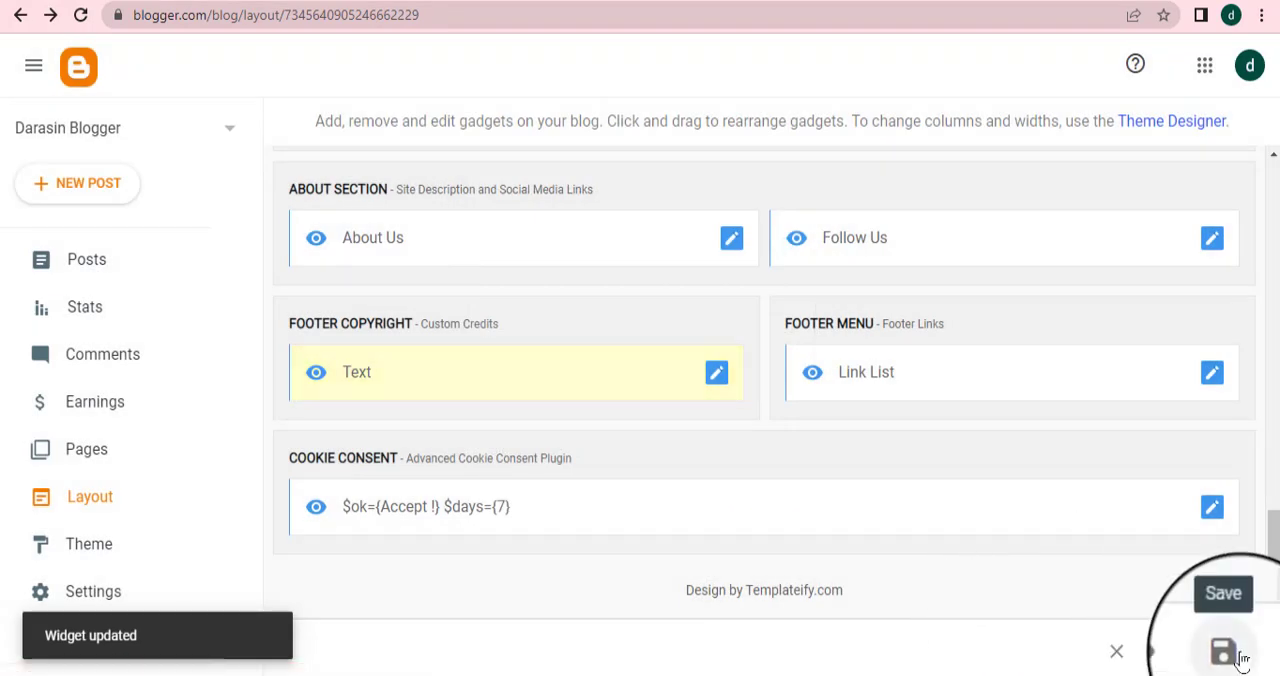
pyautogui.click(1228, 655)
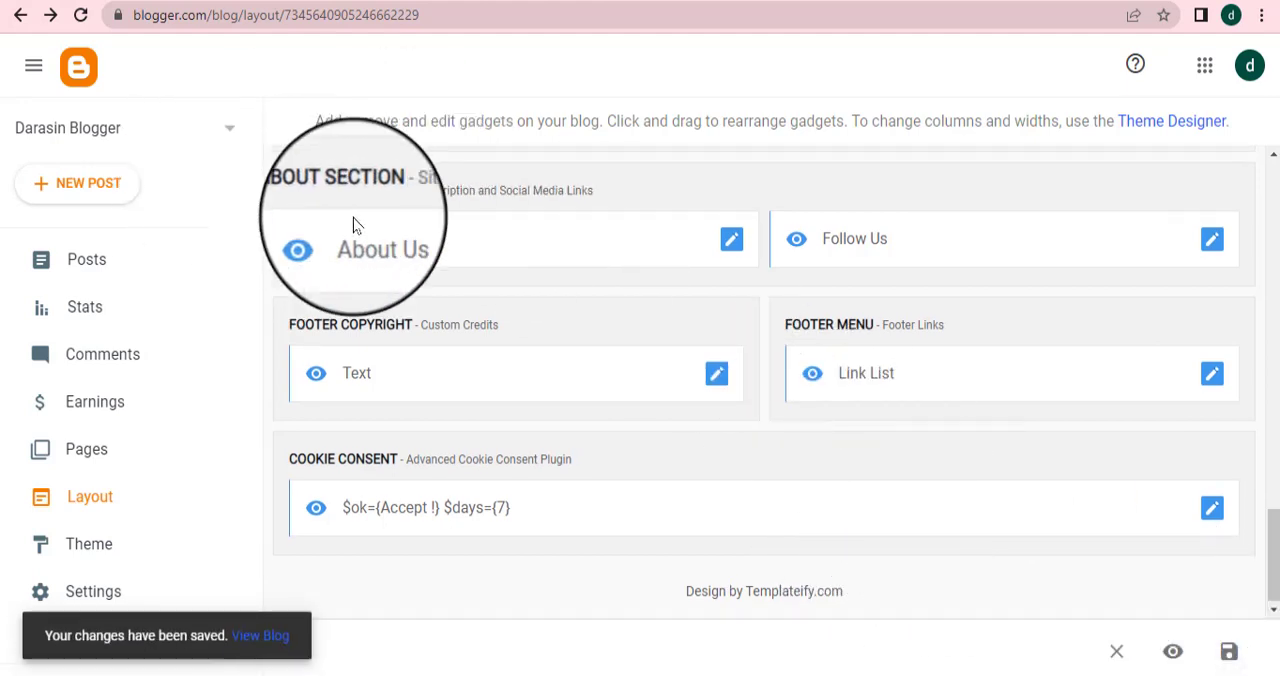
# Reload the live blog to check the updated footer copyright line
pyautogui.scroll(1, 669, 294)
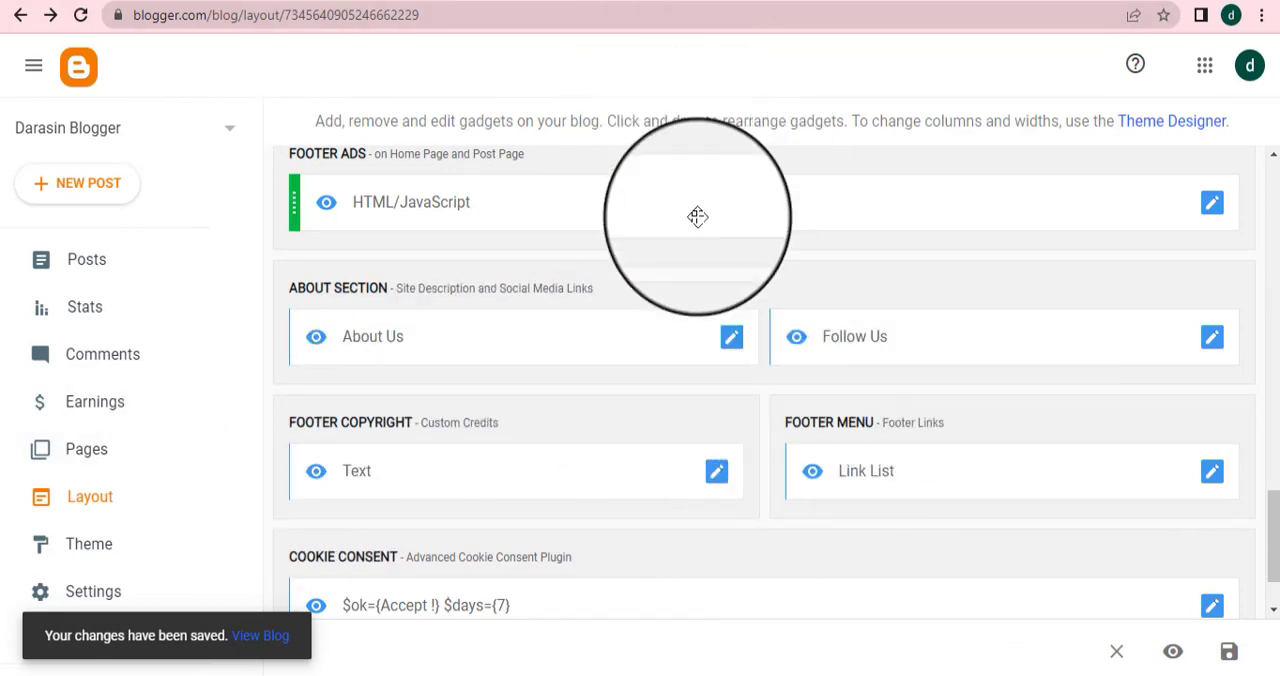
pyautogui.scroll(1, 694, 220)
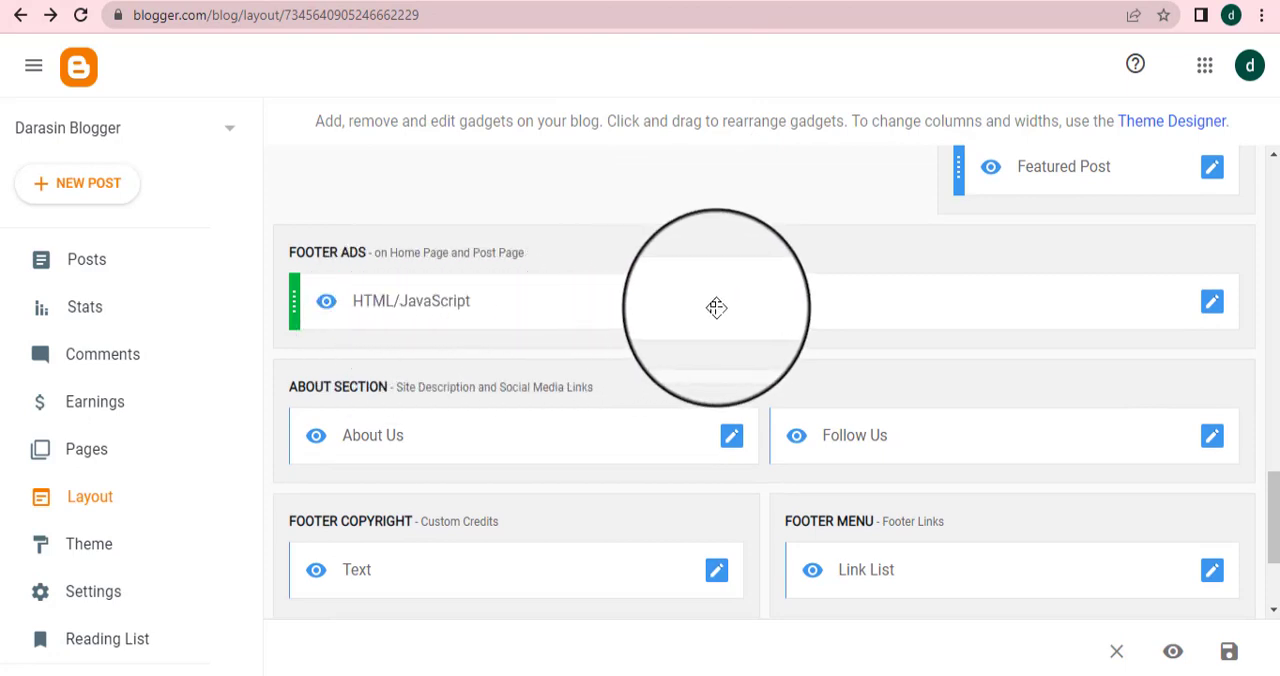
pyautogui.scroll(1, 790, 345)
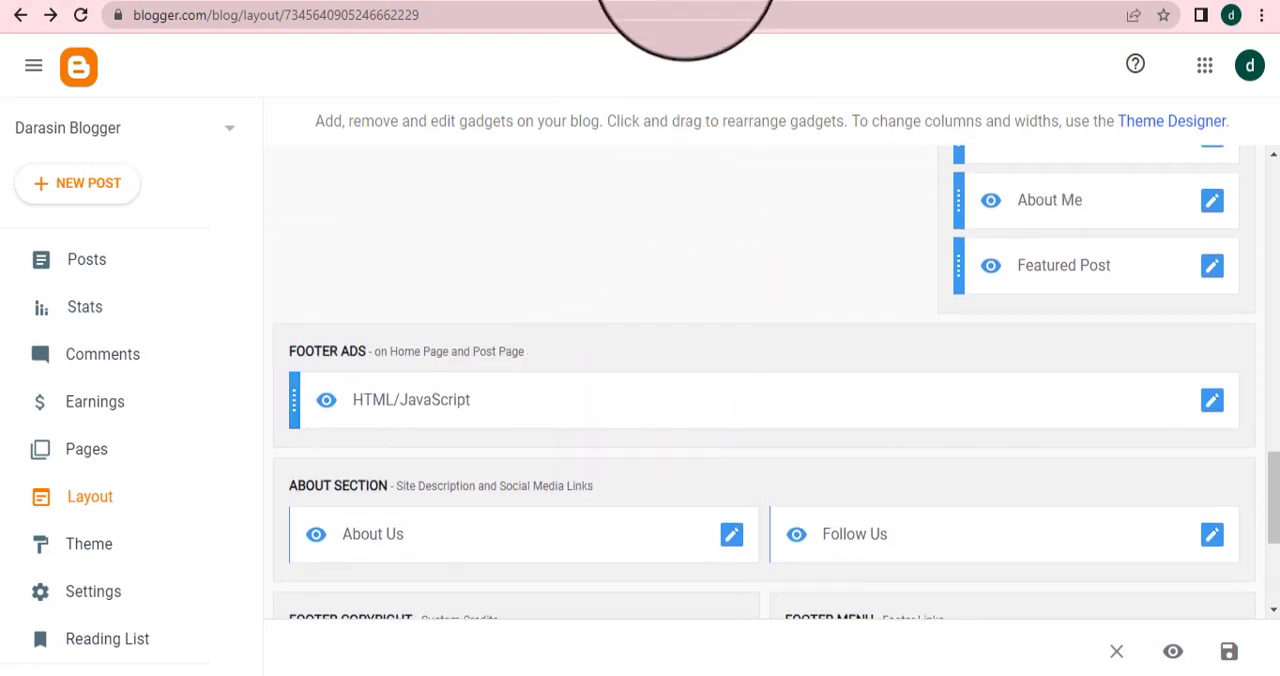
pyautogui.click(880, 0)
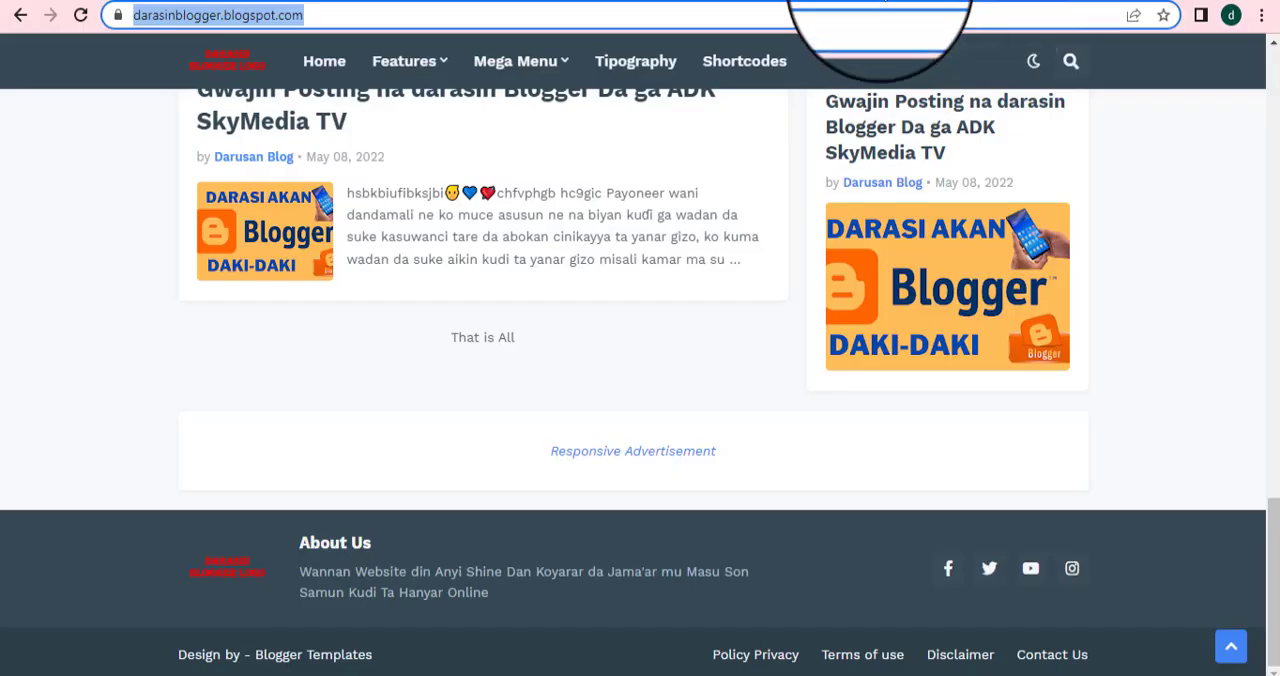
pyautogui.click(82, 18)
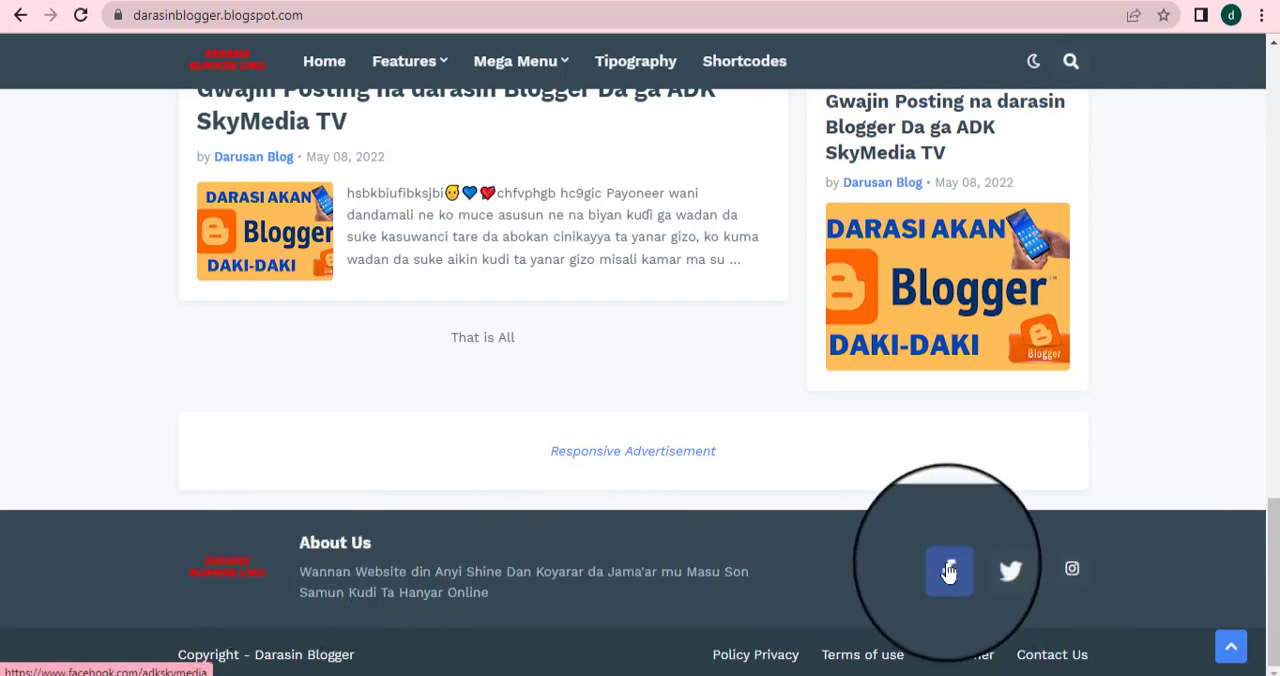
# Open the footer's Facebook icon link and scroll through the linked page
pyautogui.click(948, 568)
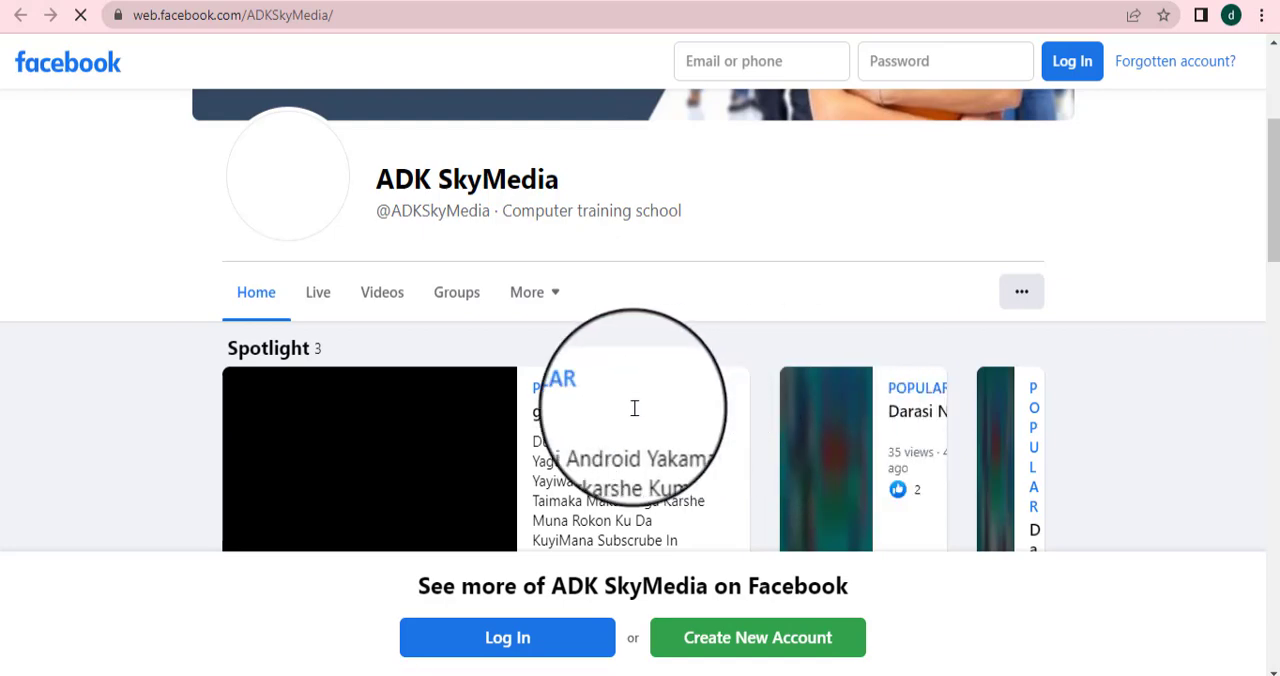
pyautogui.scroll(-3, 557, 480)
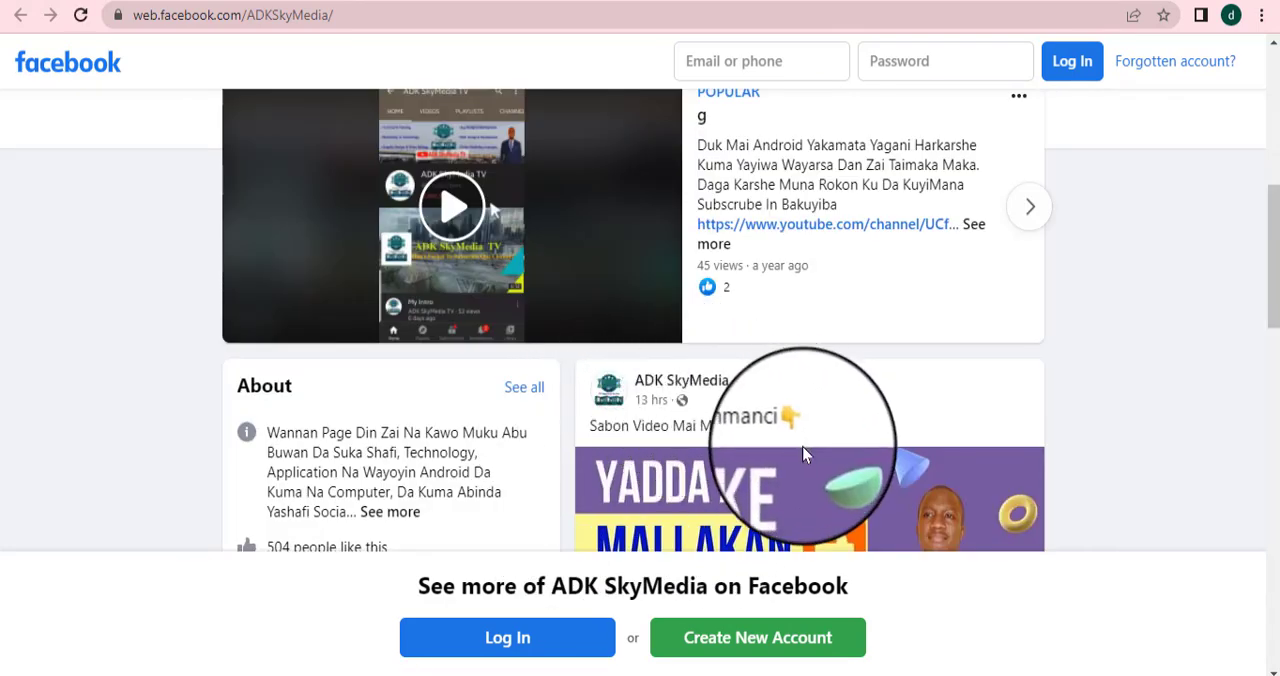
pyautogui.scroll(-5, 670, 440)
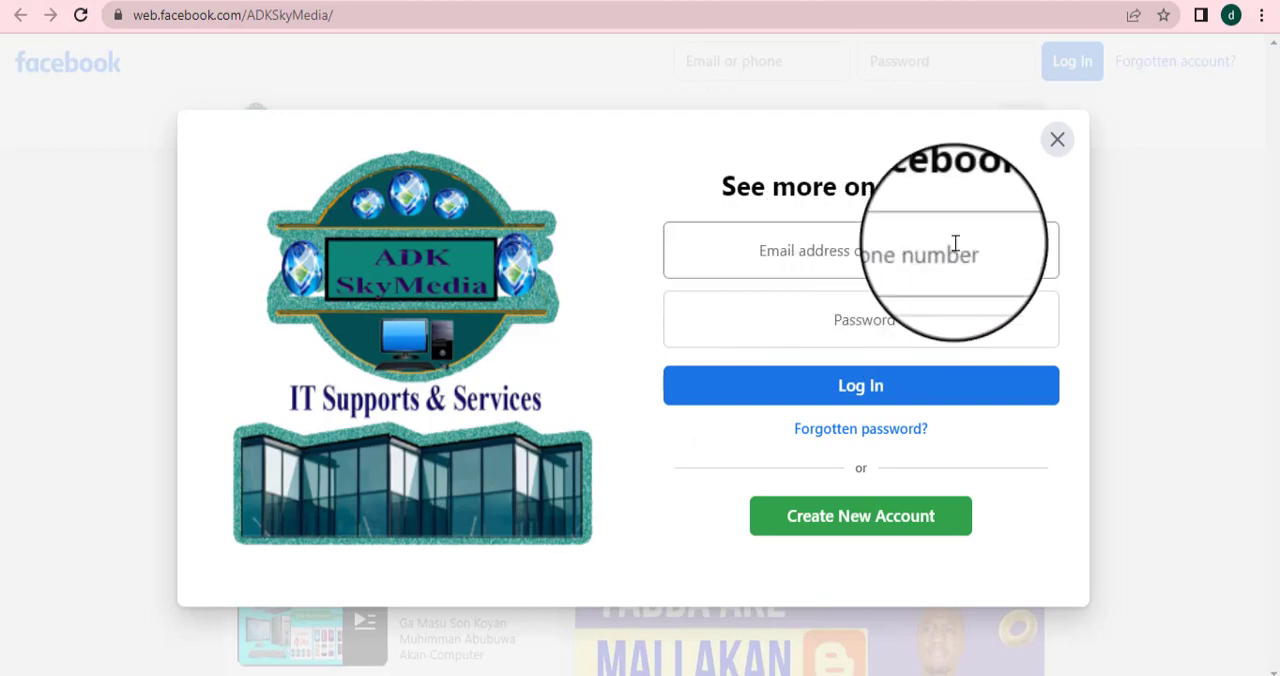
# Dismiss the Facebook login prompt, browse the linked page, and return to the blog tab
pyautogui.click(1057, 142)
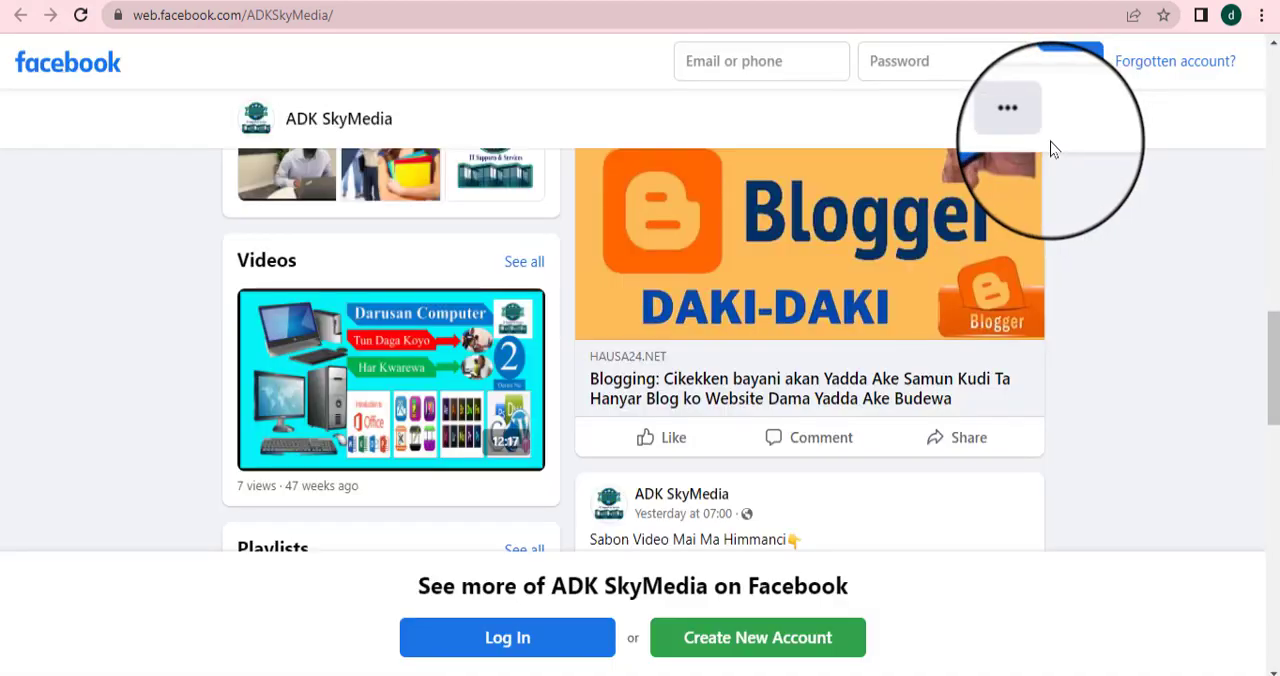
pyautogui.scroll(-6, 731, 406)
pyautogui.scroll(-8, 733, 406)
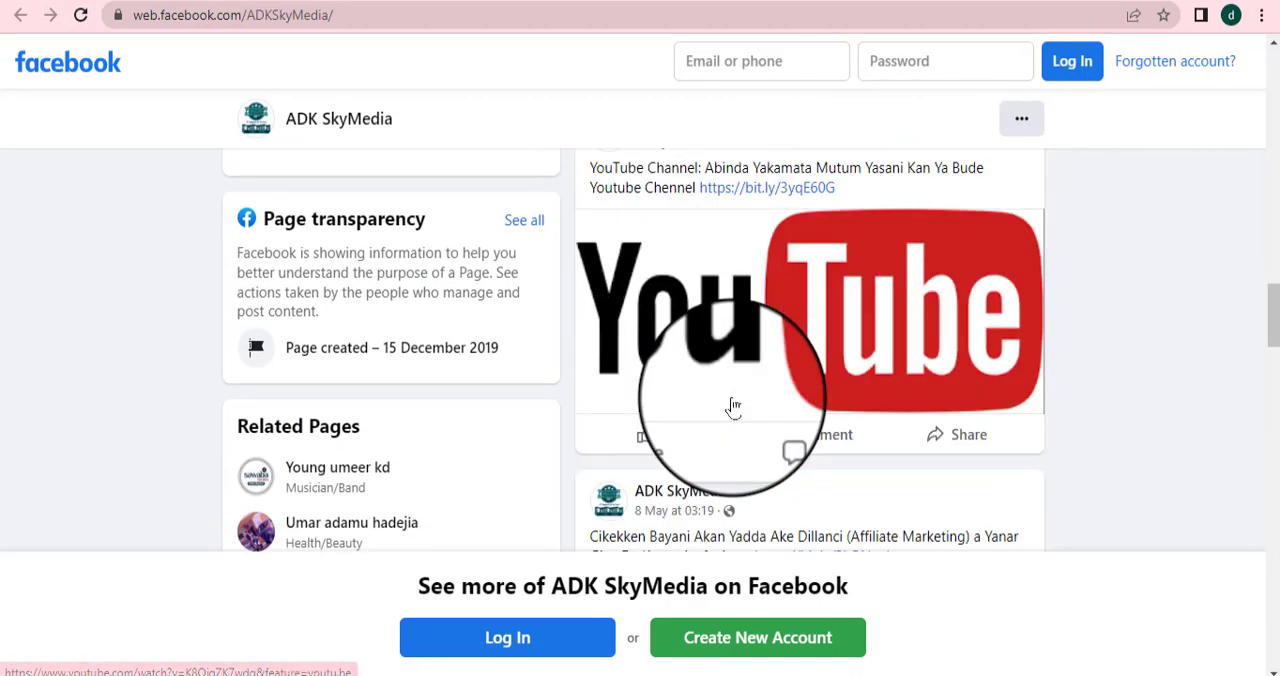
pyautogui.scroll(6, 735, 406)
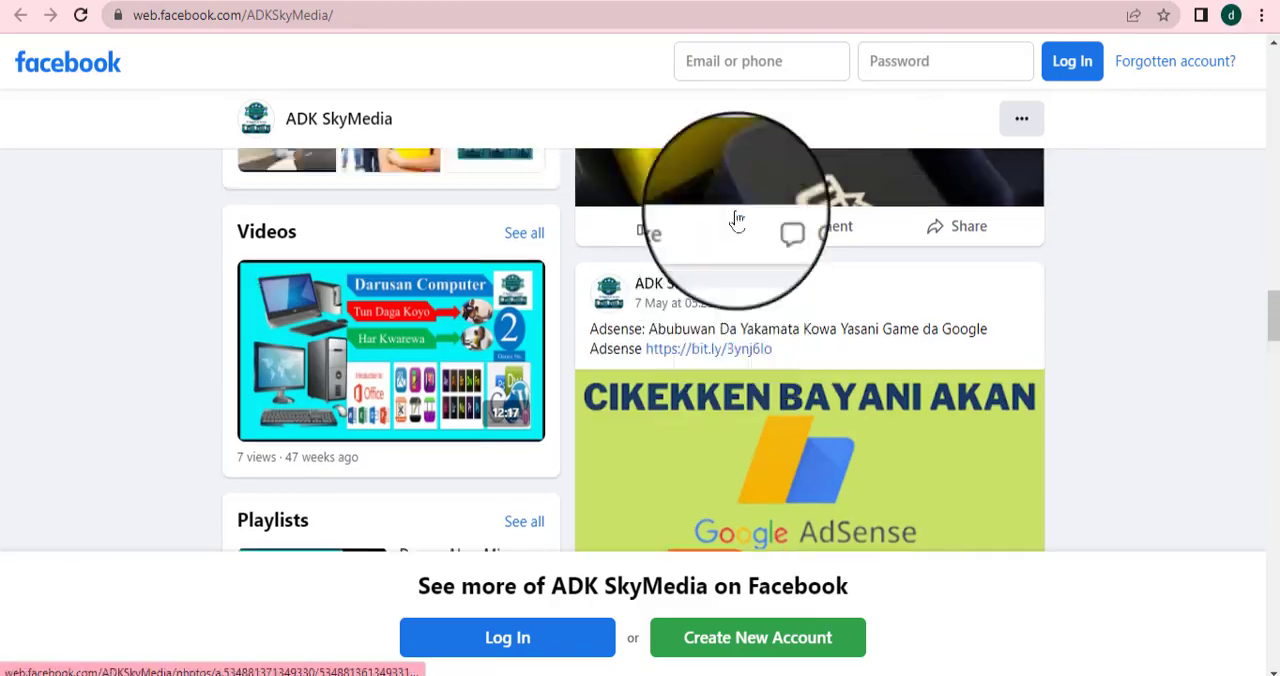
pyautogui.click(746, 1)
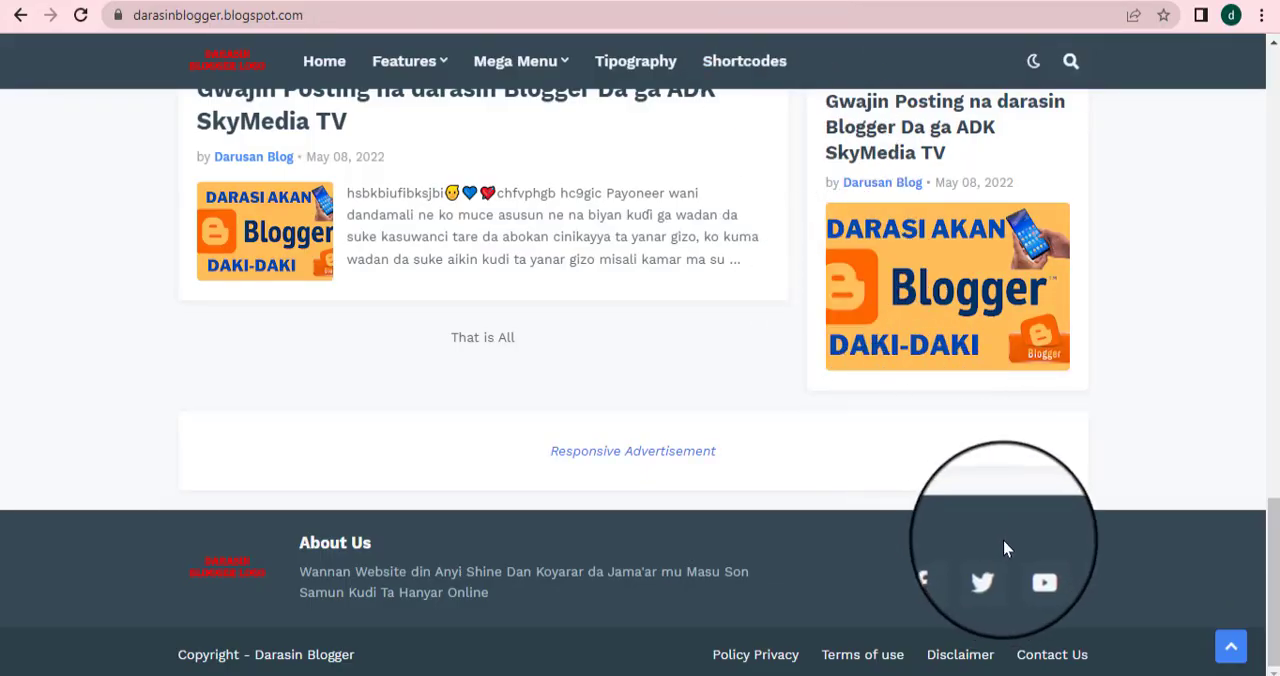
# Open the footer's YouTube icon link, browse the linked channel page, and return to the blog footer
pyautogui.click(1033, 572)
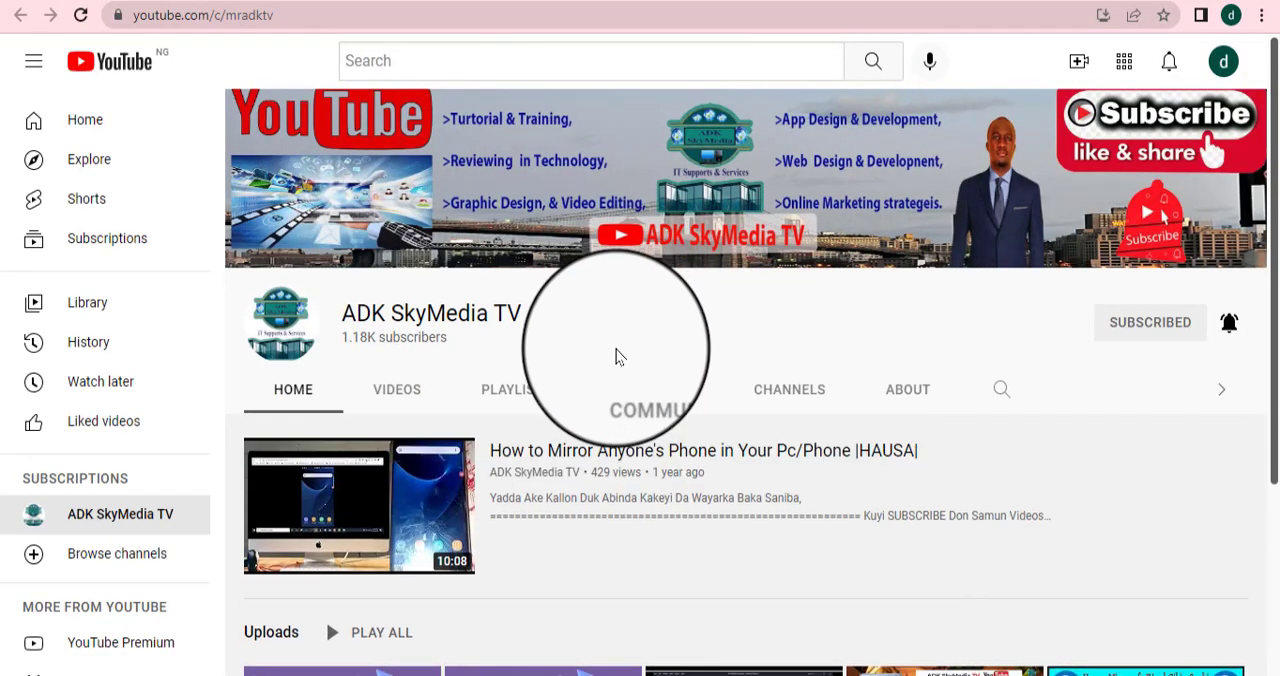
pyautogui.scroll(-3, 615, 350)
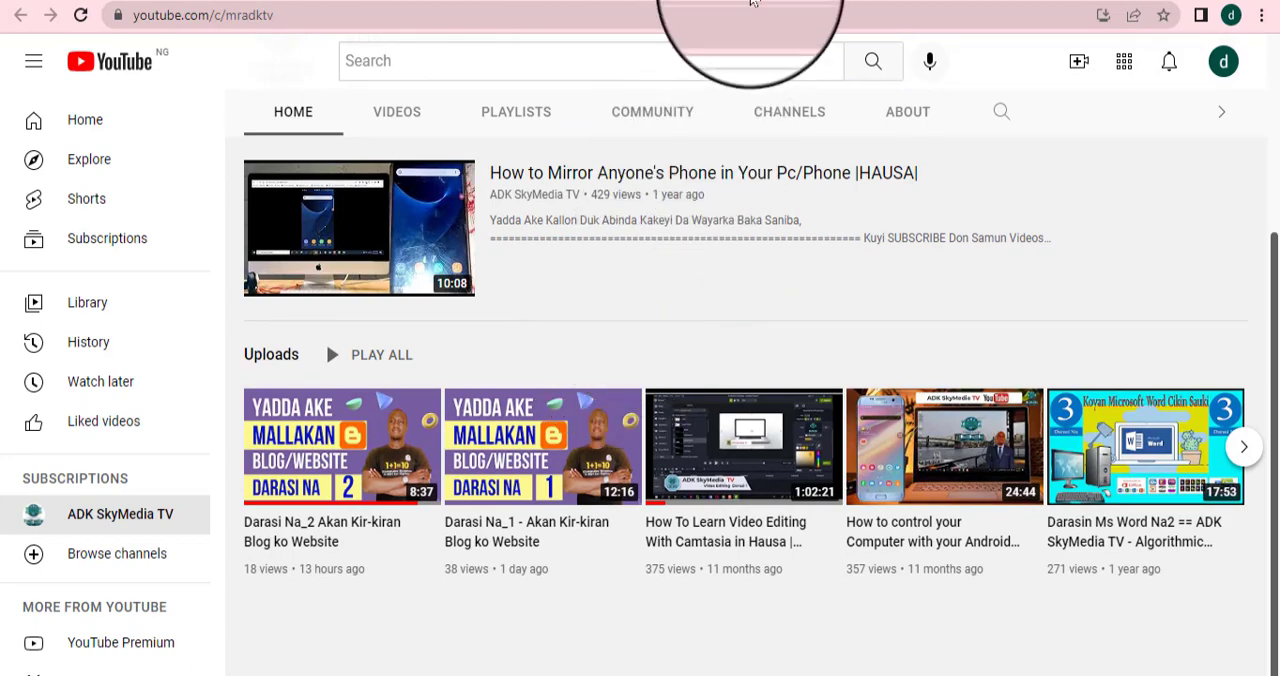
pyautogui.click(763, 0)
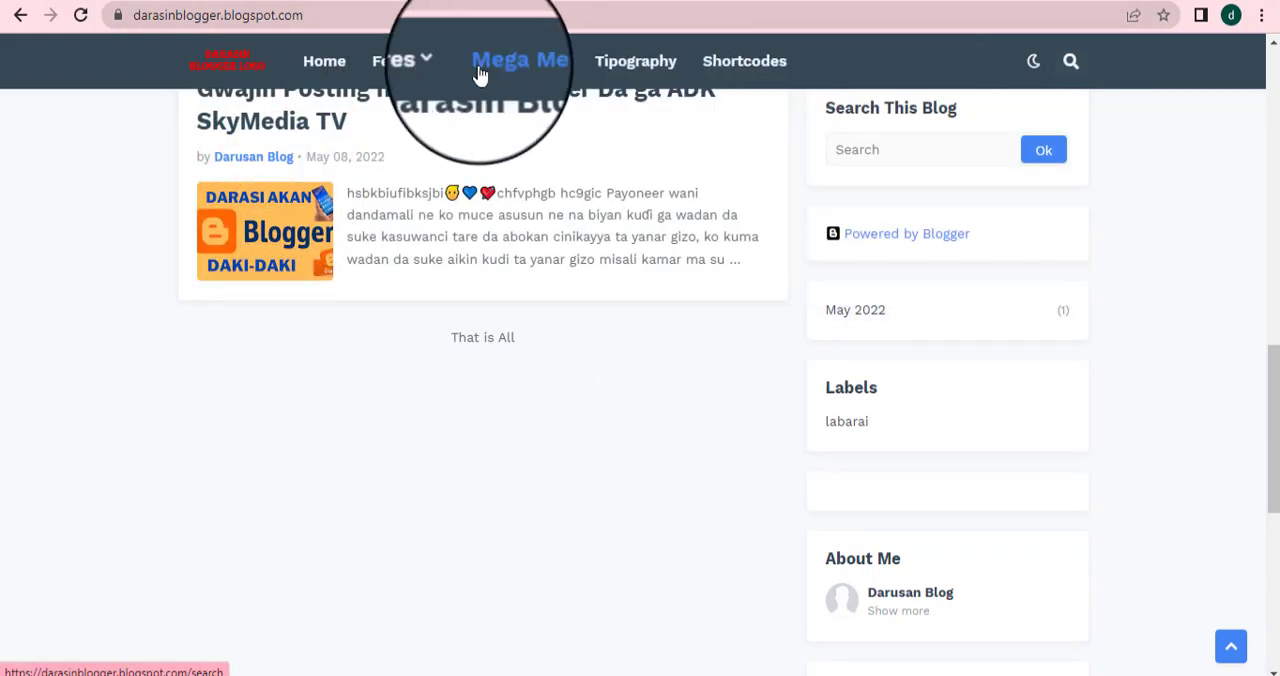
pyautogui.scroll(-5, 683, 237)
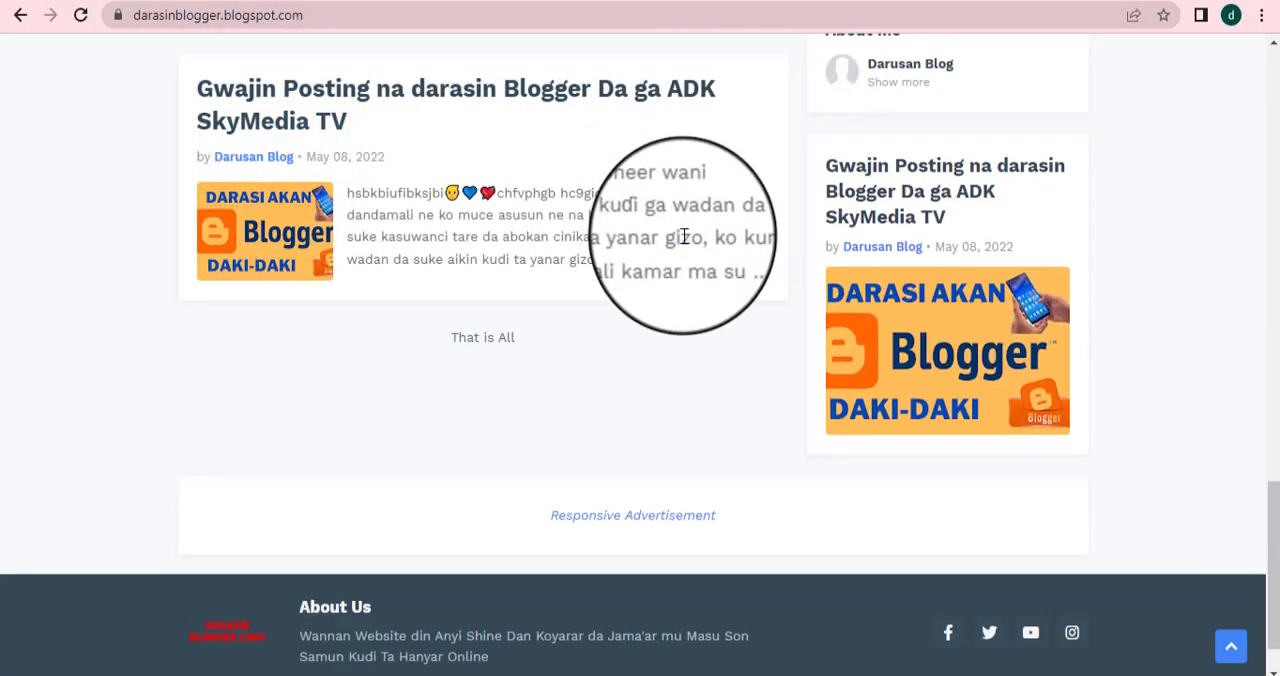
pyautogui.scroll(-1, 683, 237)
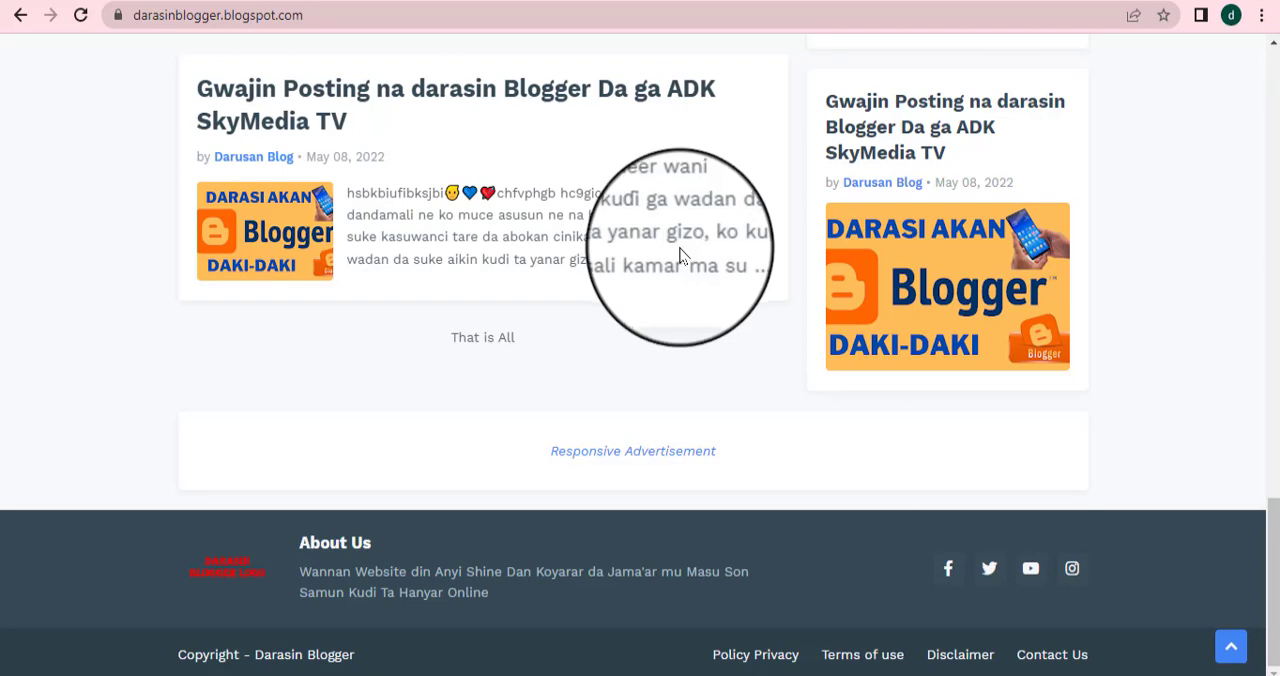